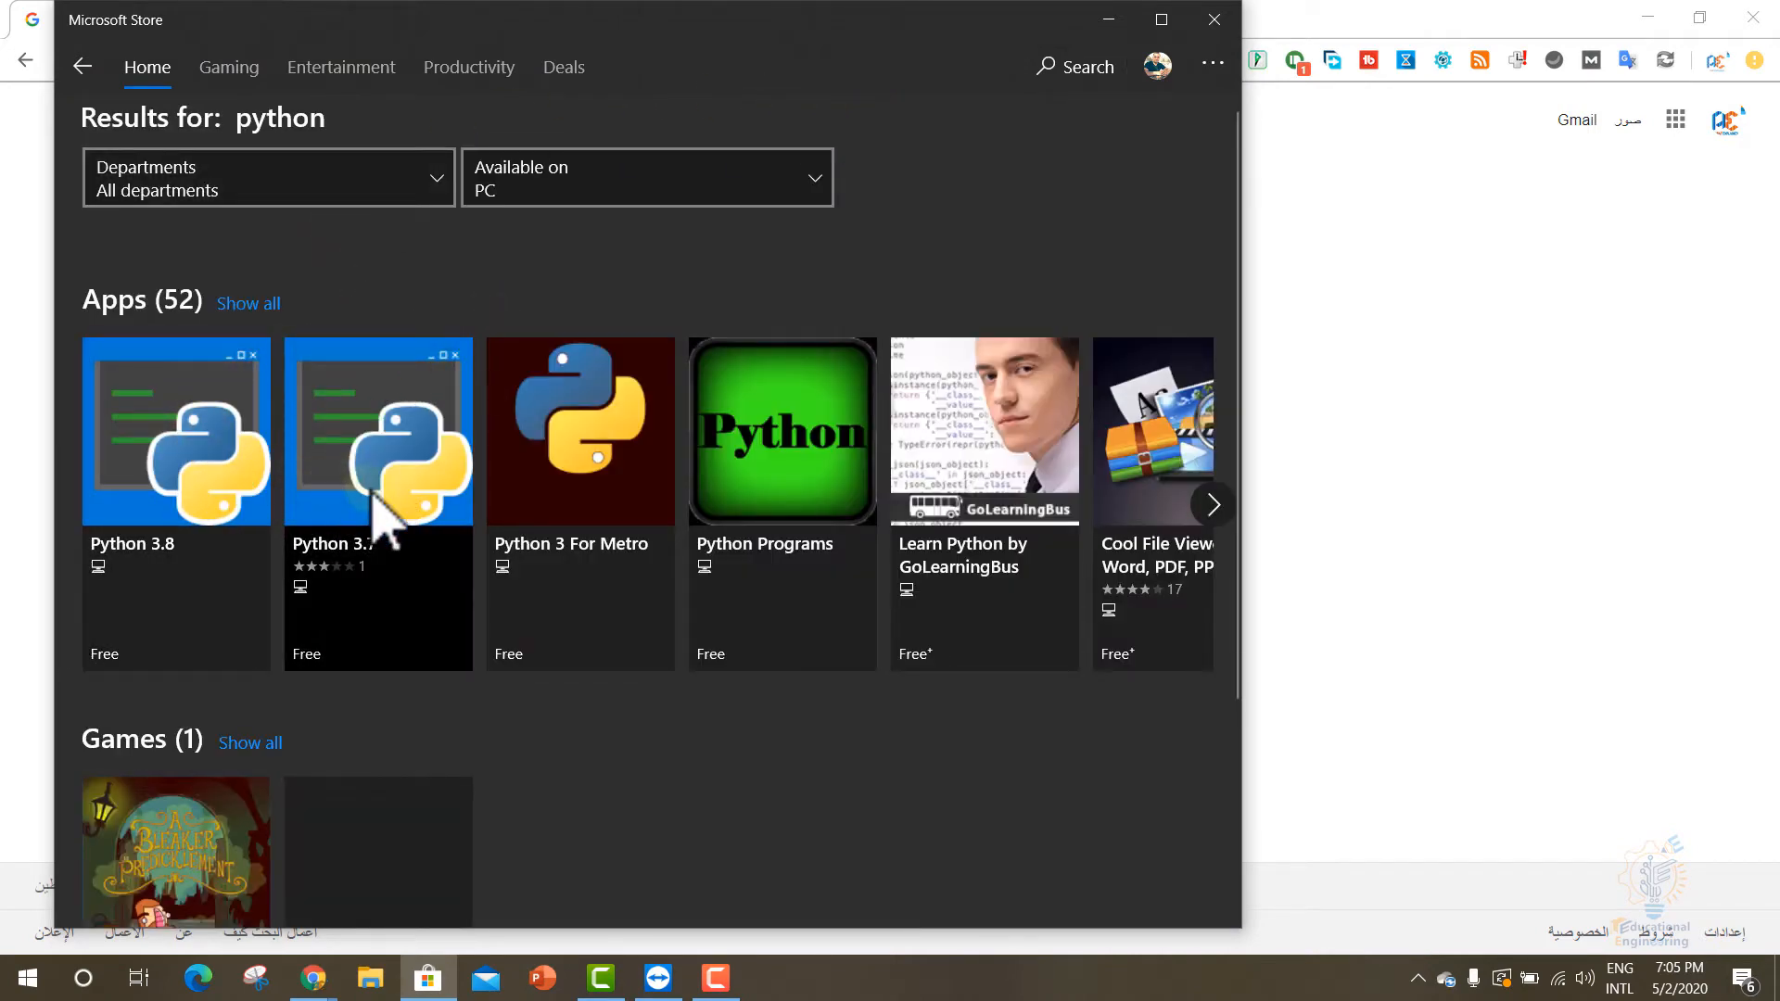
Step: View the store pages of Python 3.8 and Python 3.7 from the python search results
left_click(189, 477)
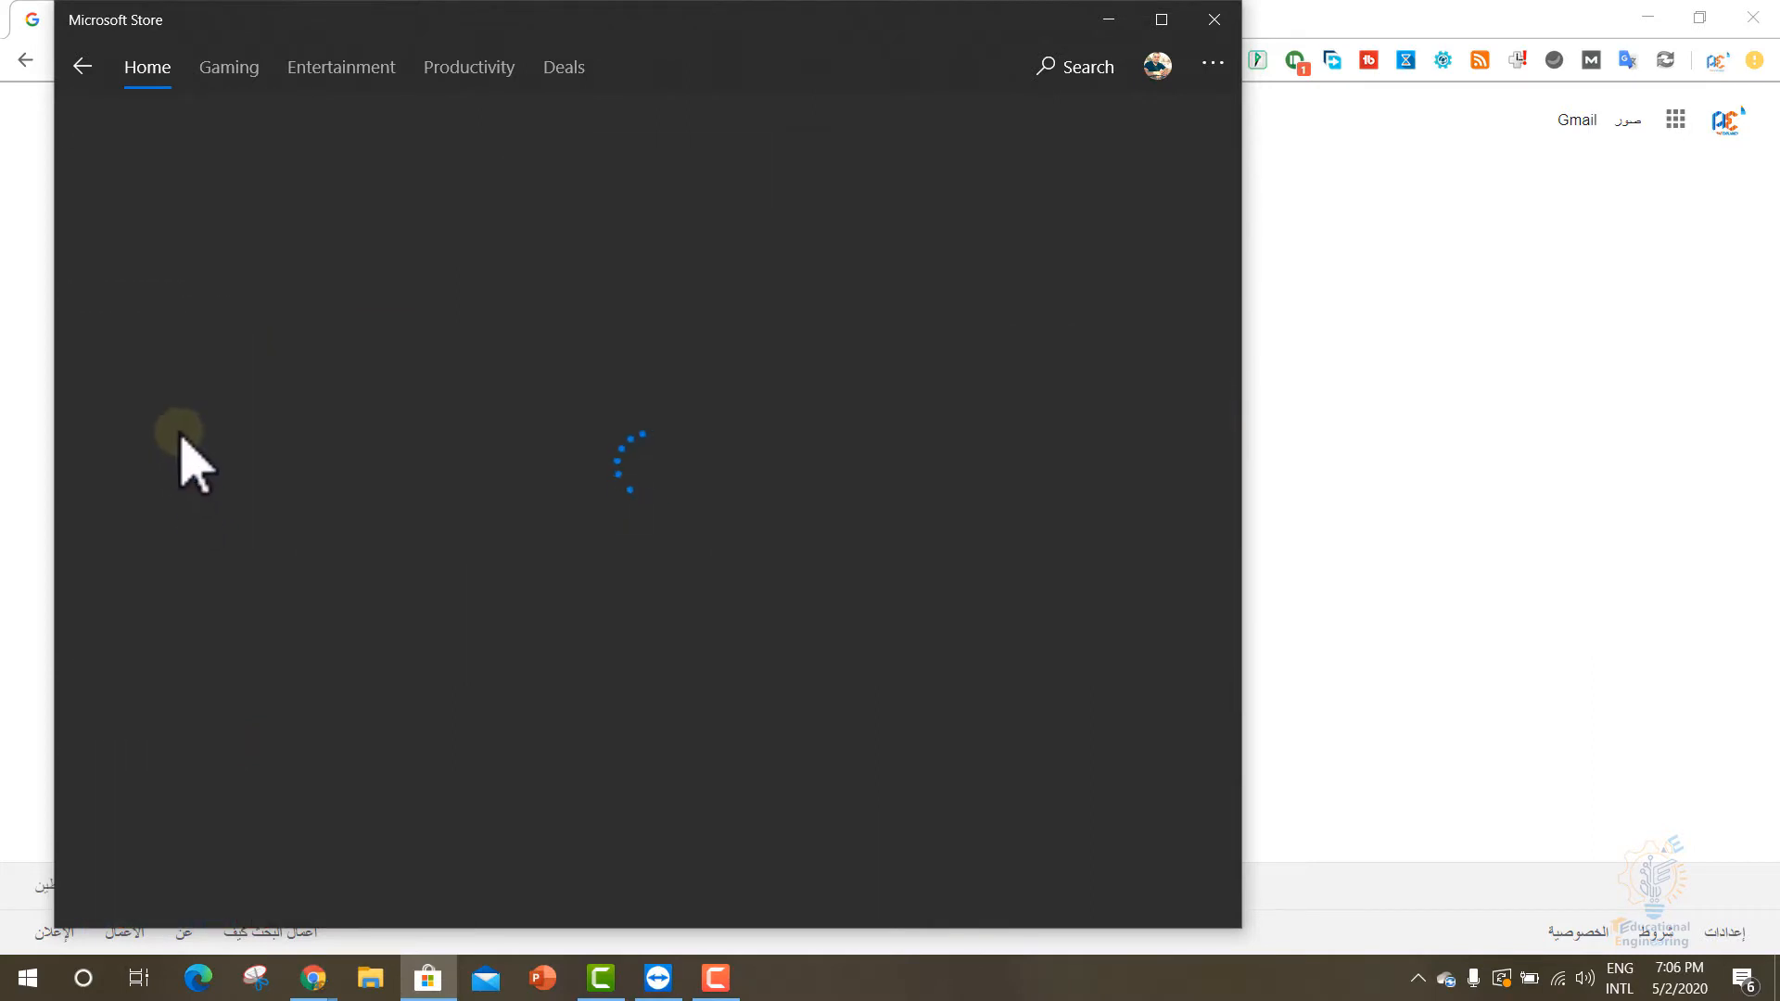
left_click(78, 76)
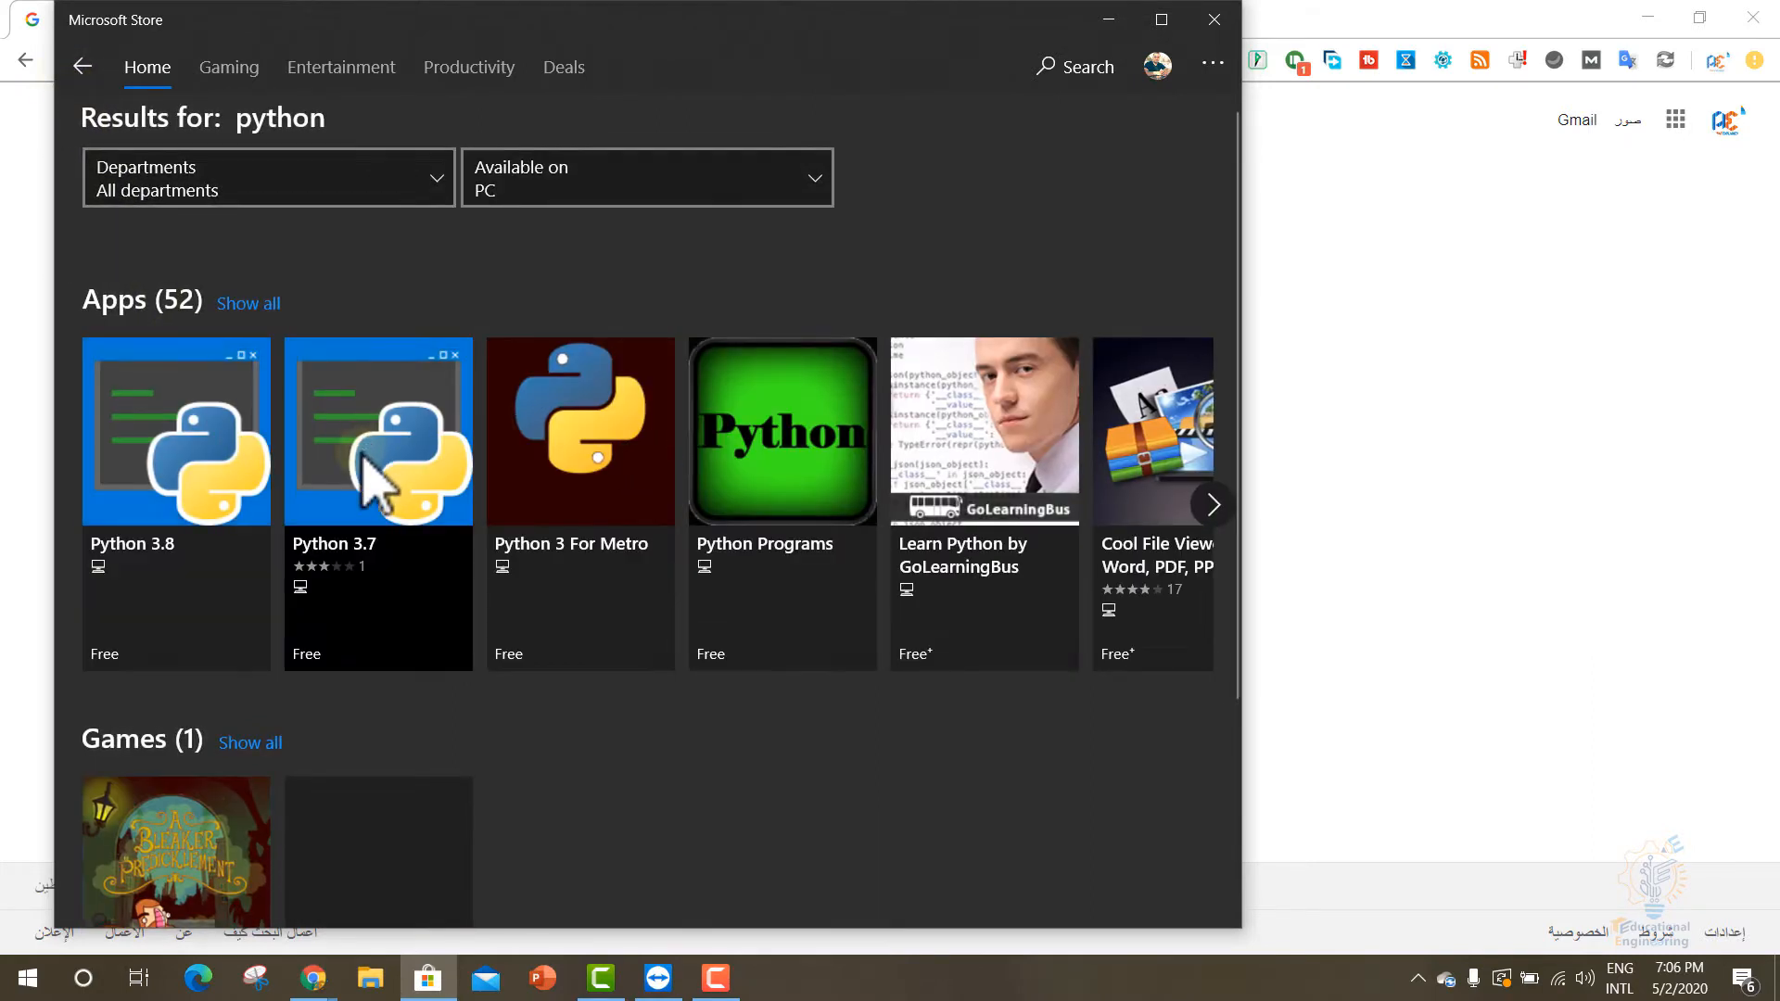
left_click(362, 454)
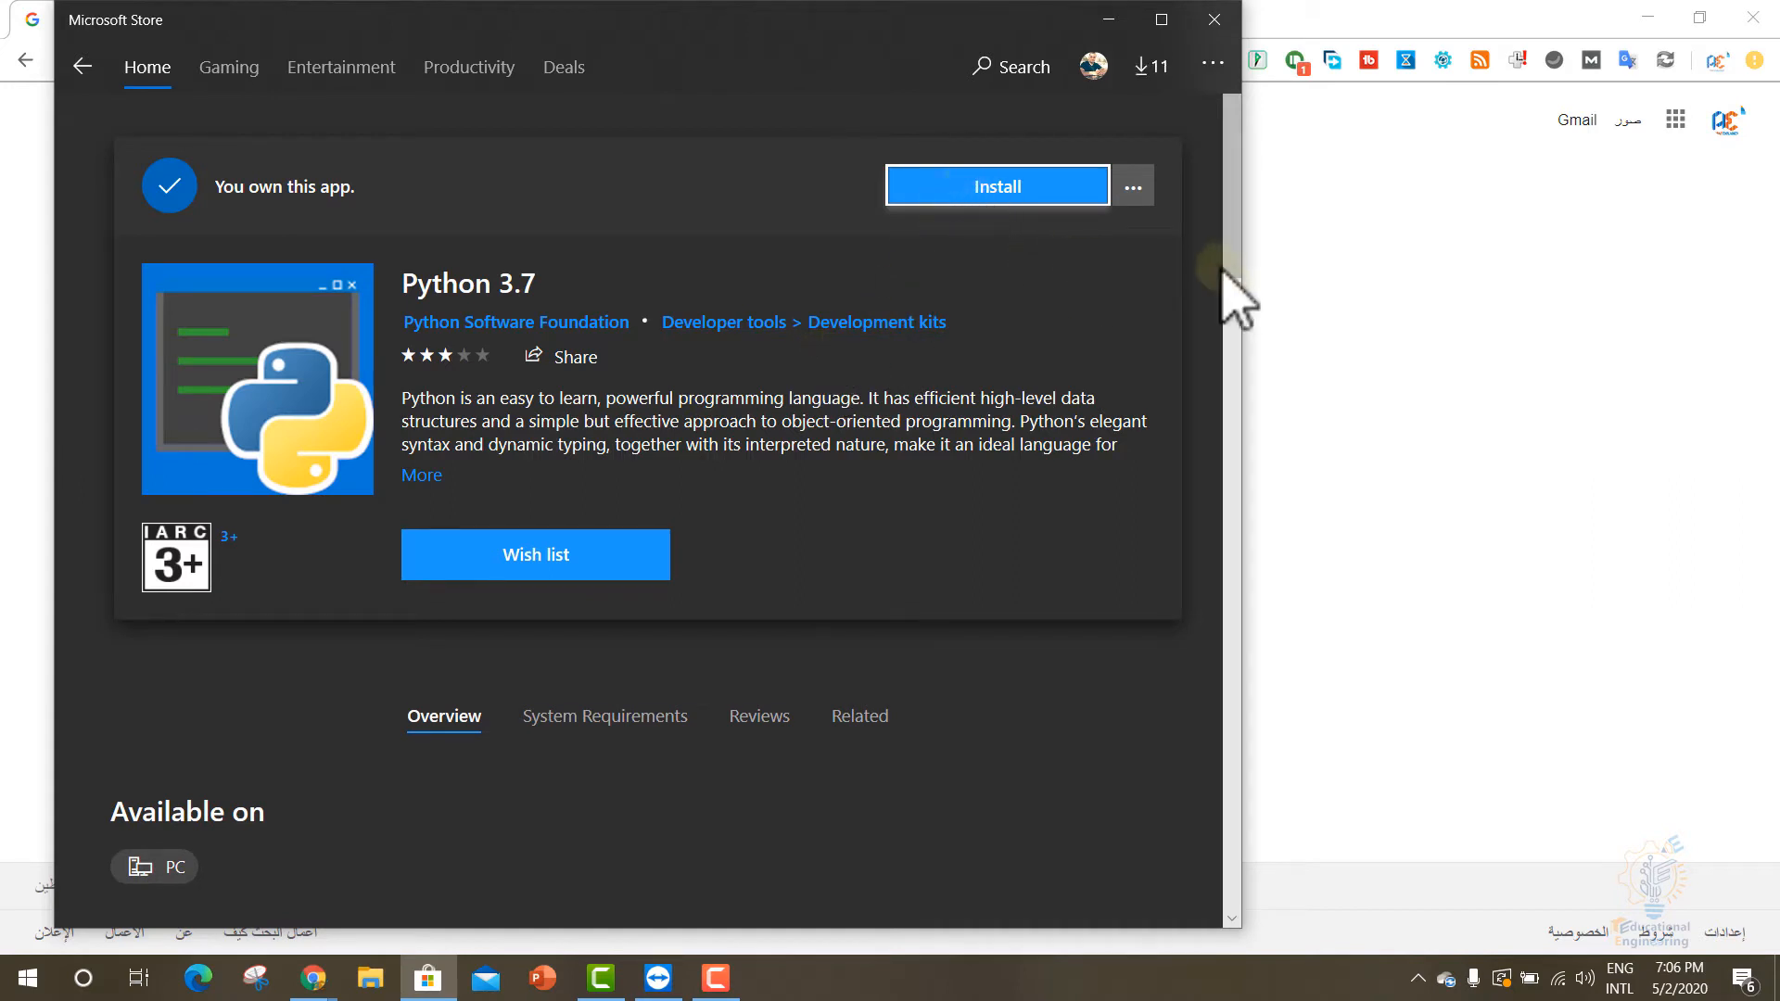
Step: Switch to Chrome, search Google for python and open the Downloads page of python.org
left_click(1451, 306)
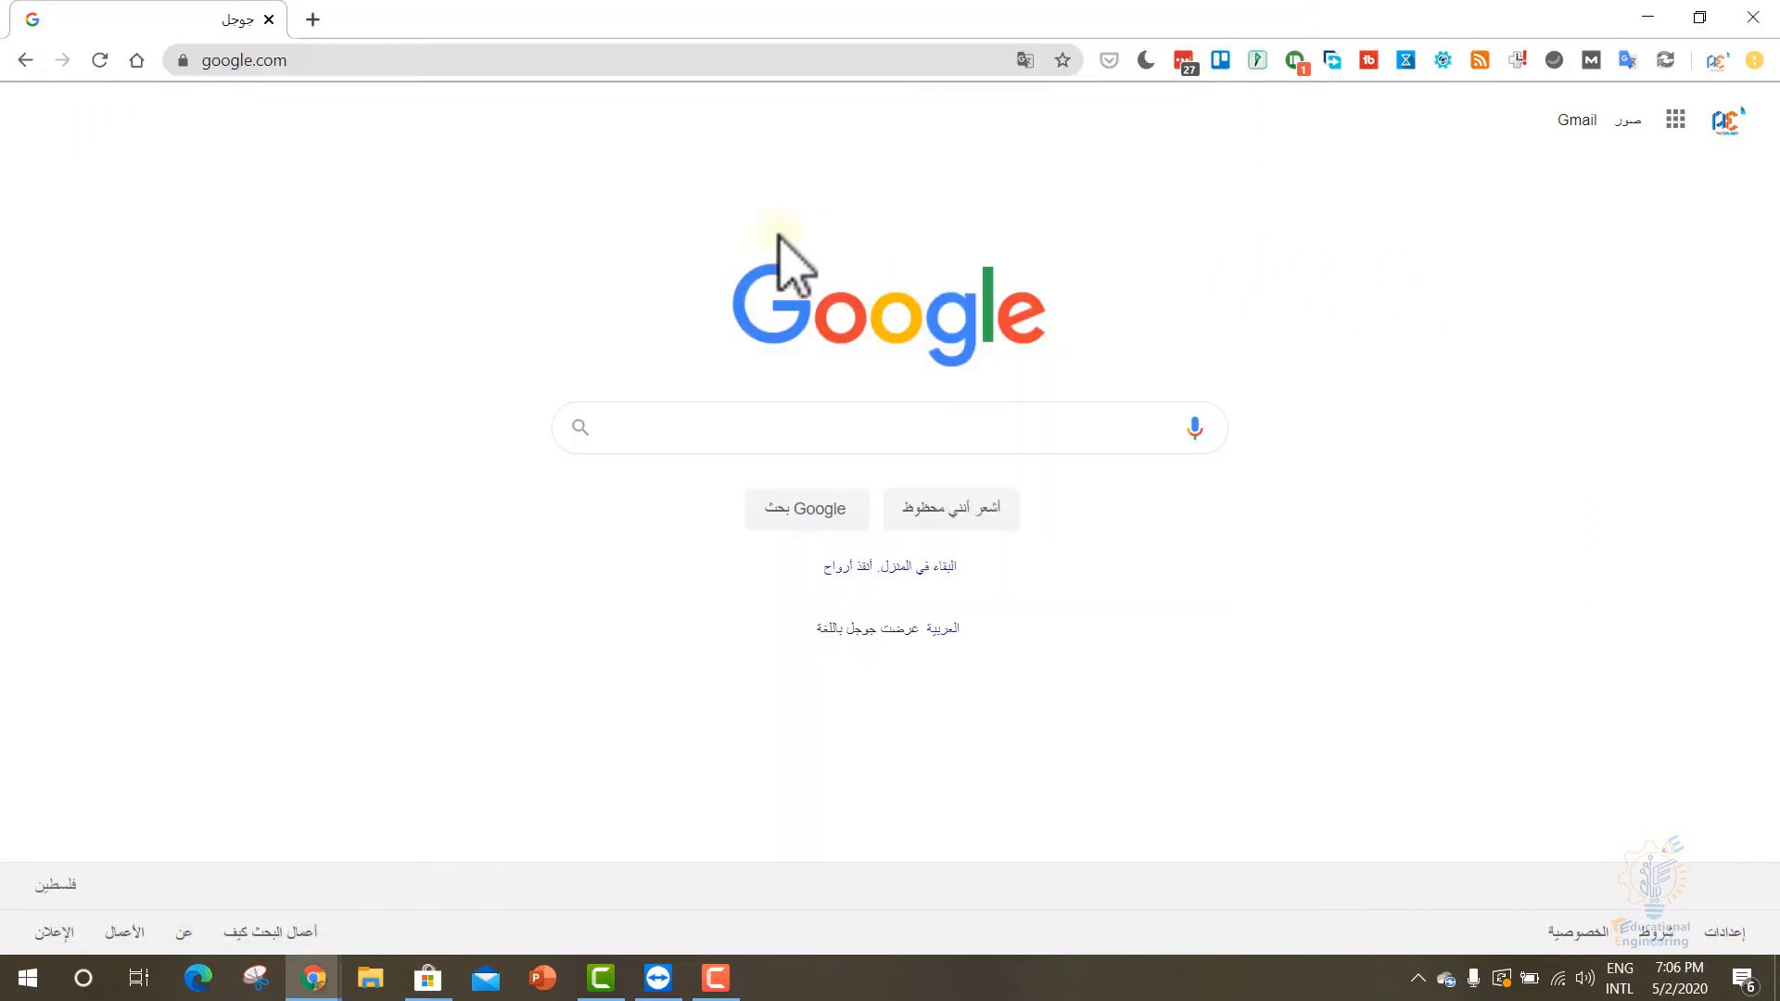
left_click(714, 438)
type("python")
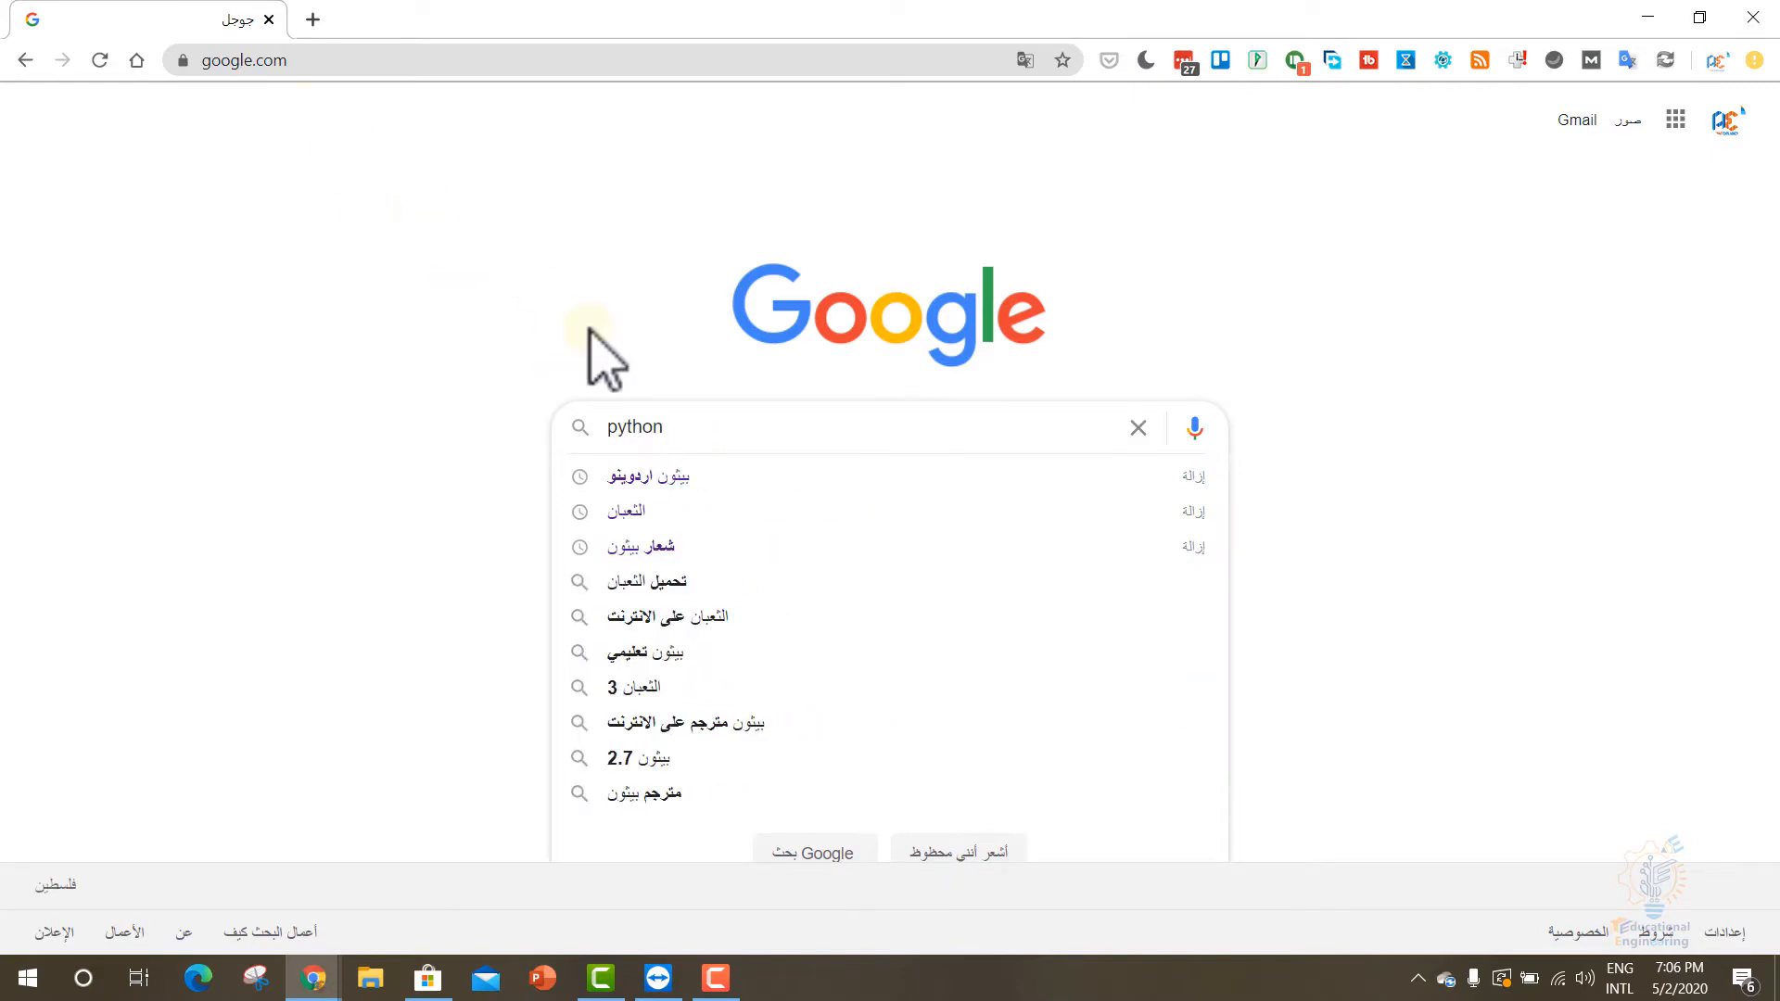
key("Return")
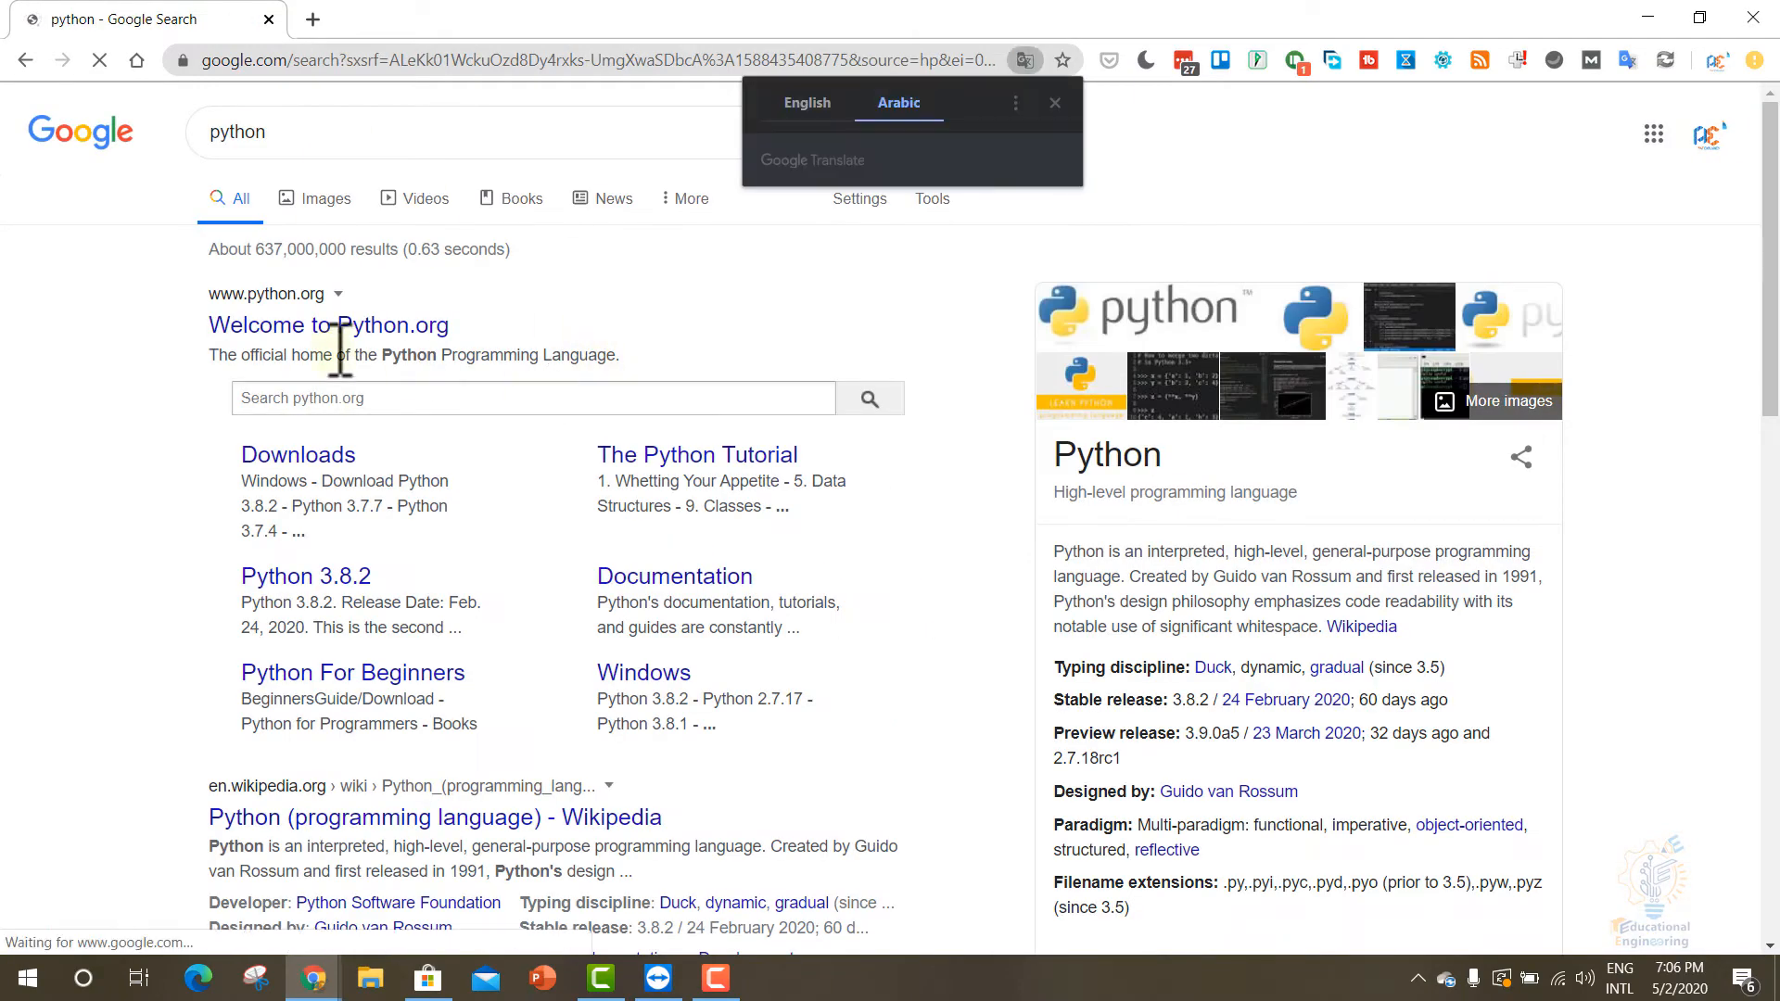
left_click(318, 459)
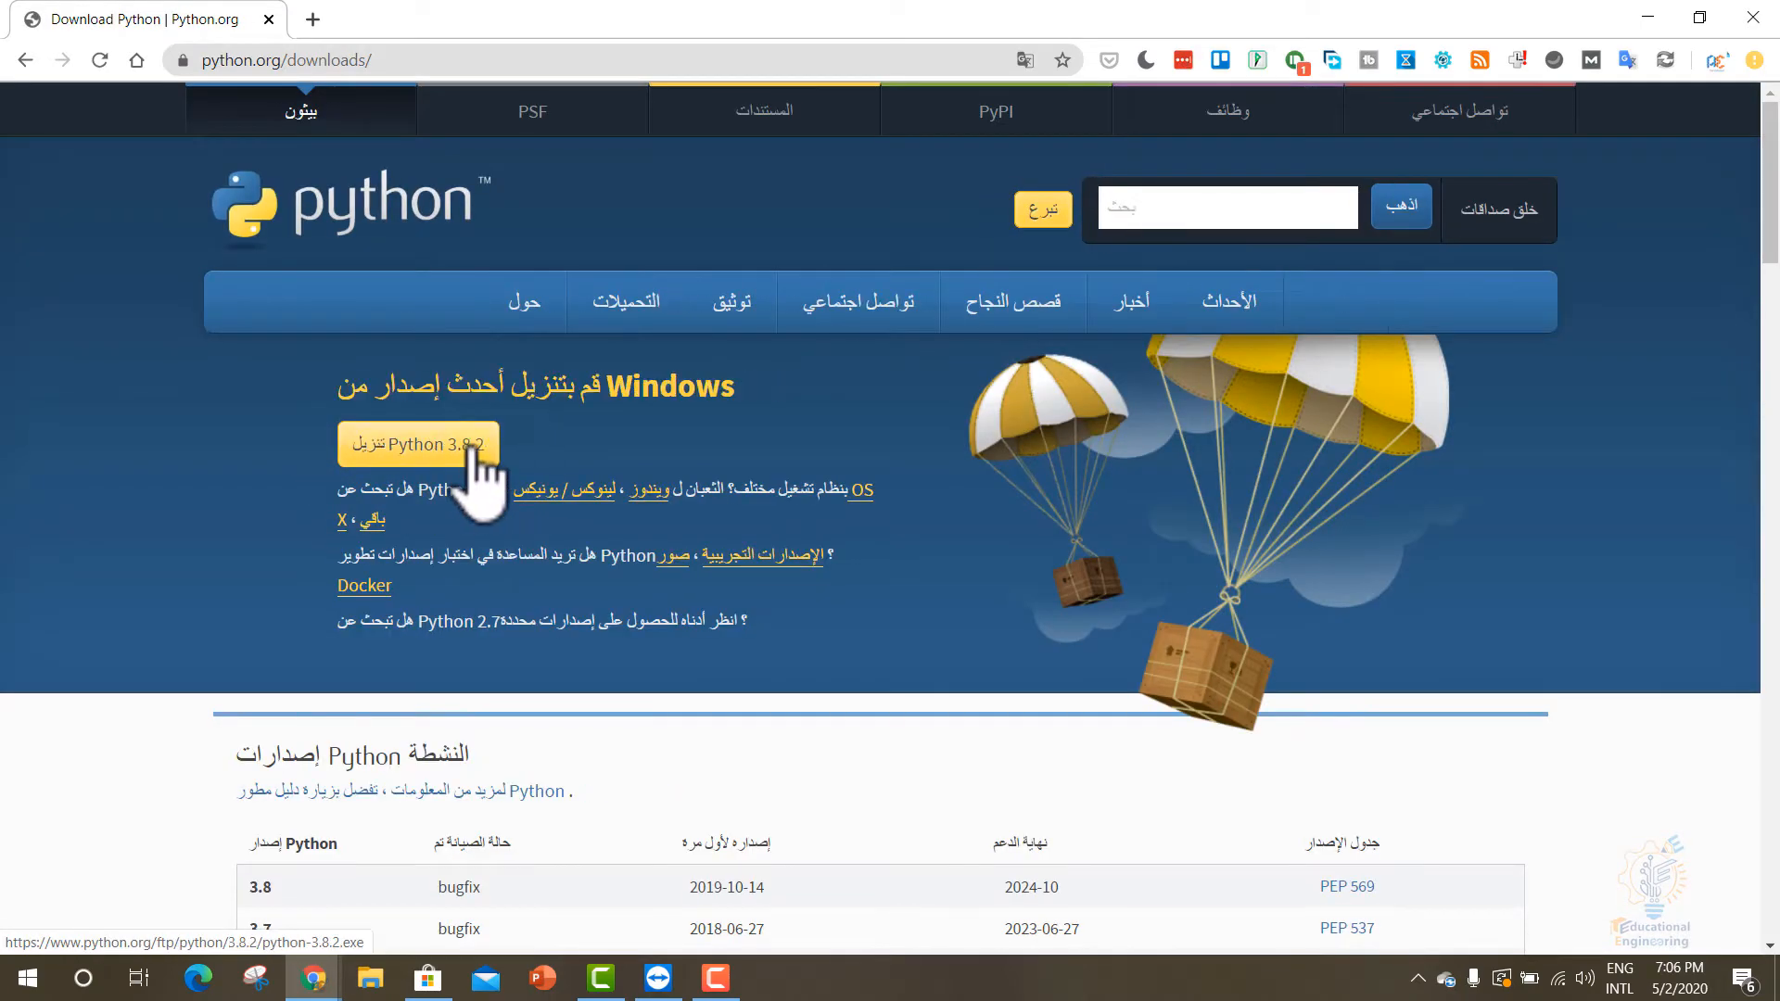
Step: Show the Python downloads page in English instead of the Arabic translation
right_click(617, 421)
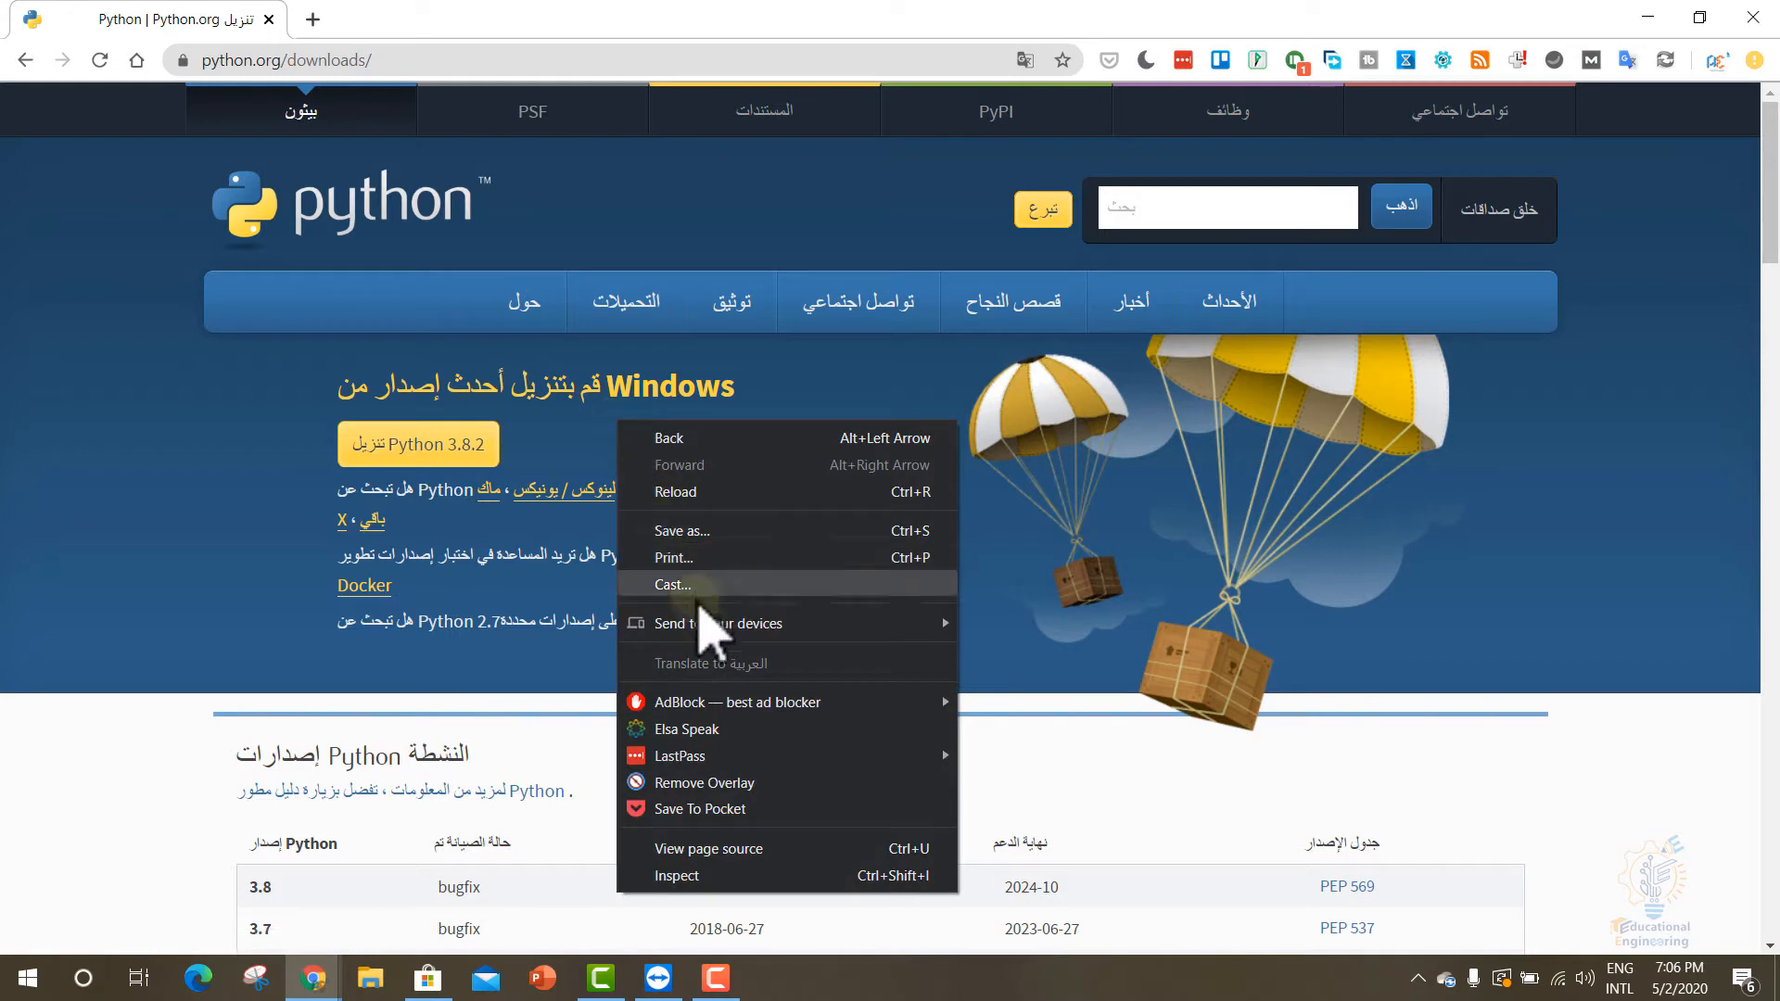
left_click(1025, 60)
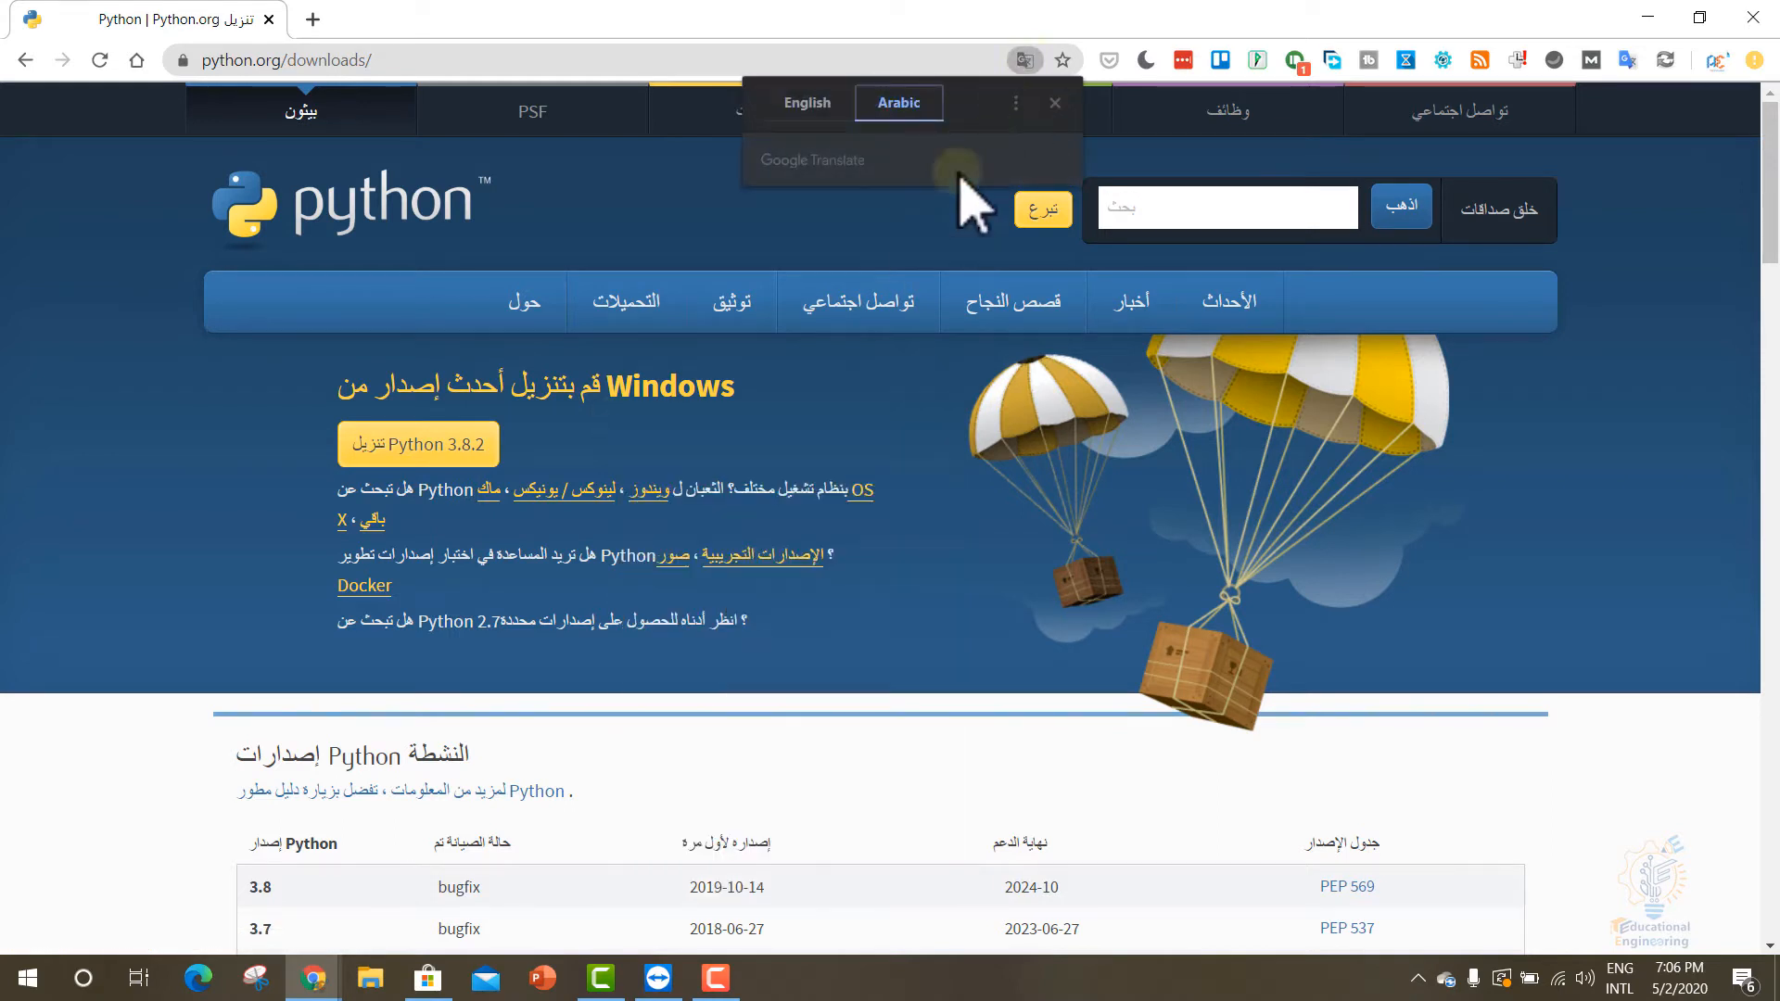
left_click(806, 107)
left_click(827, 453)
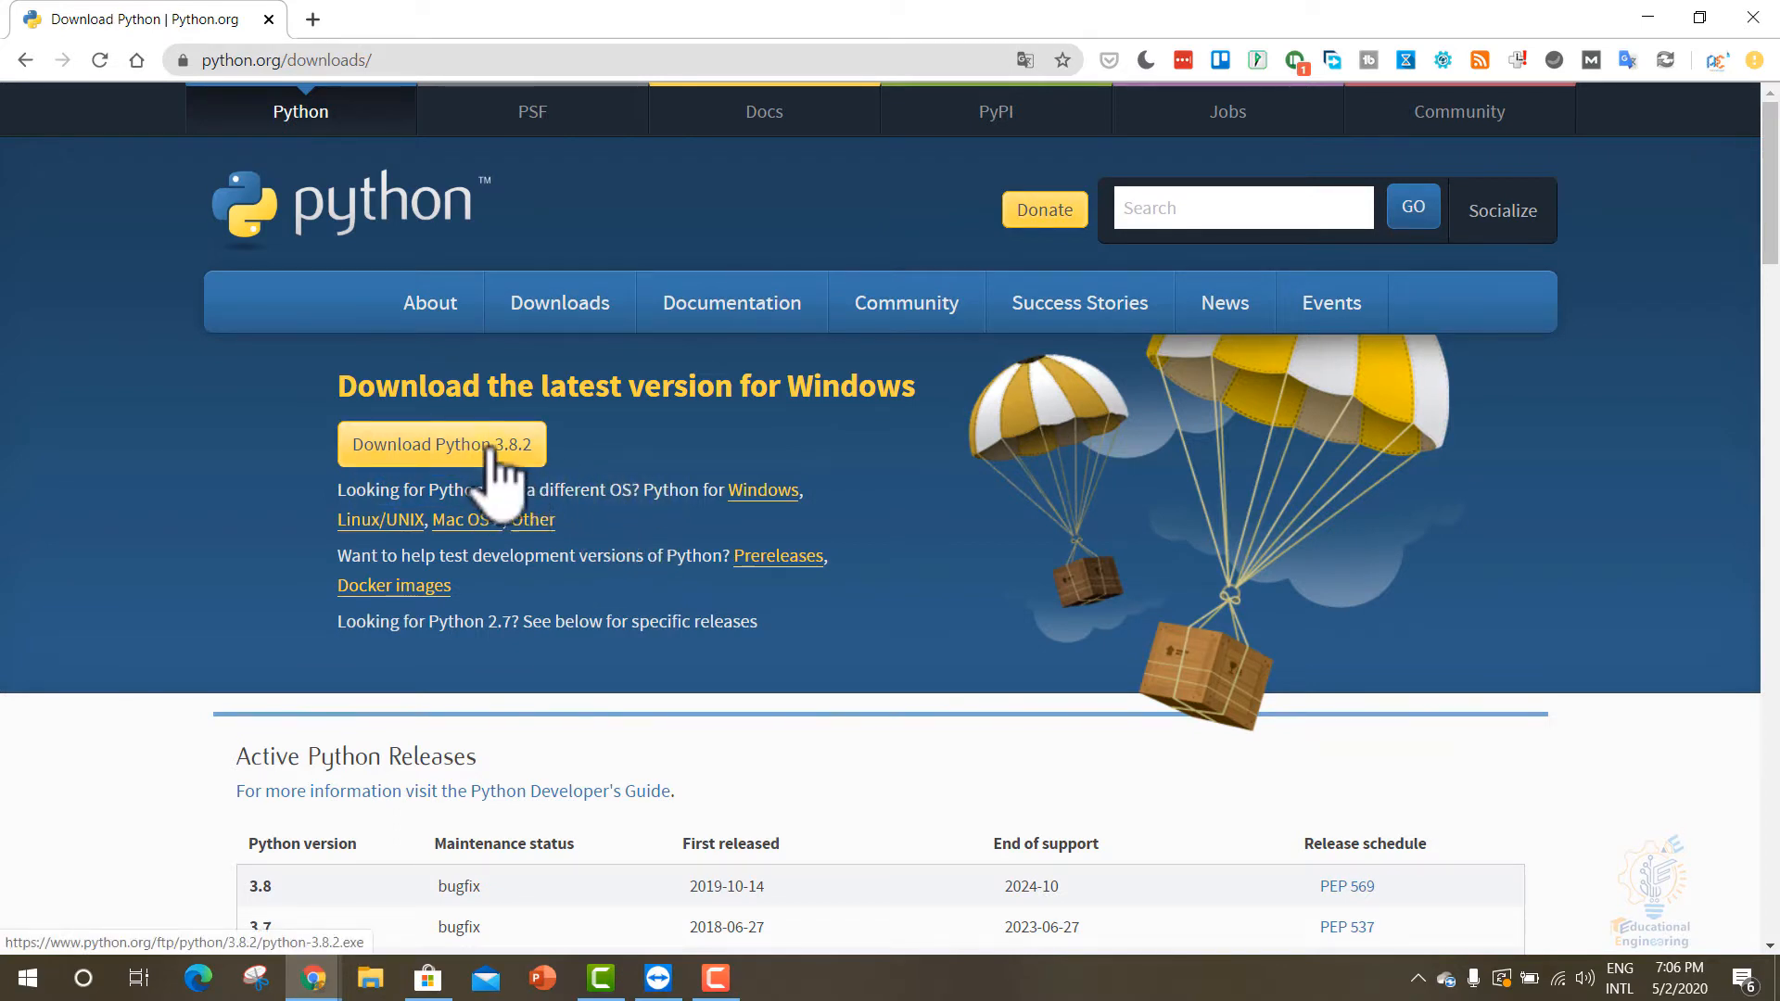
Step: Download the Windows installer python-3.8.2.exe to the Downloads folder and launch it from Free Download Manager
left_click(453, 447)
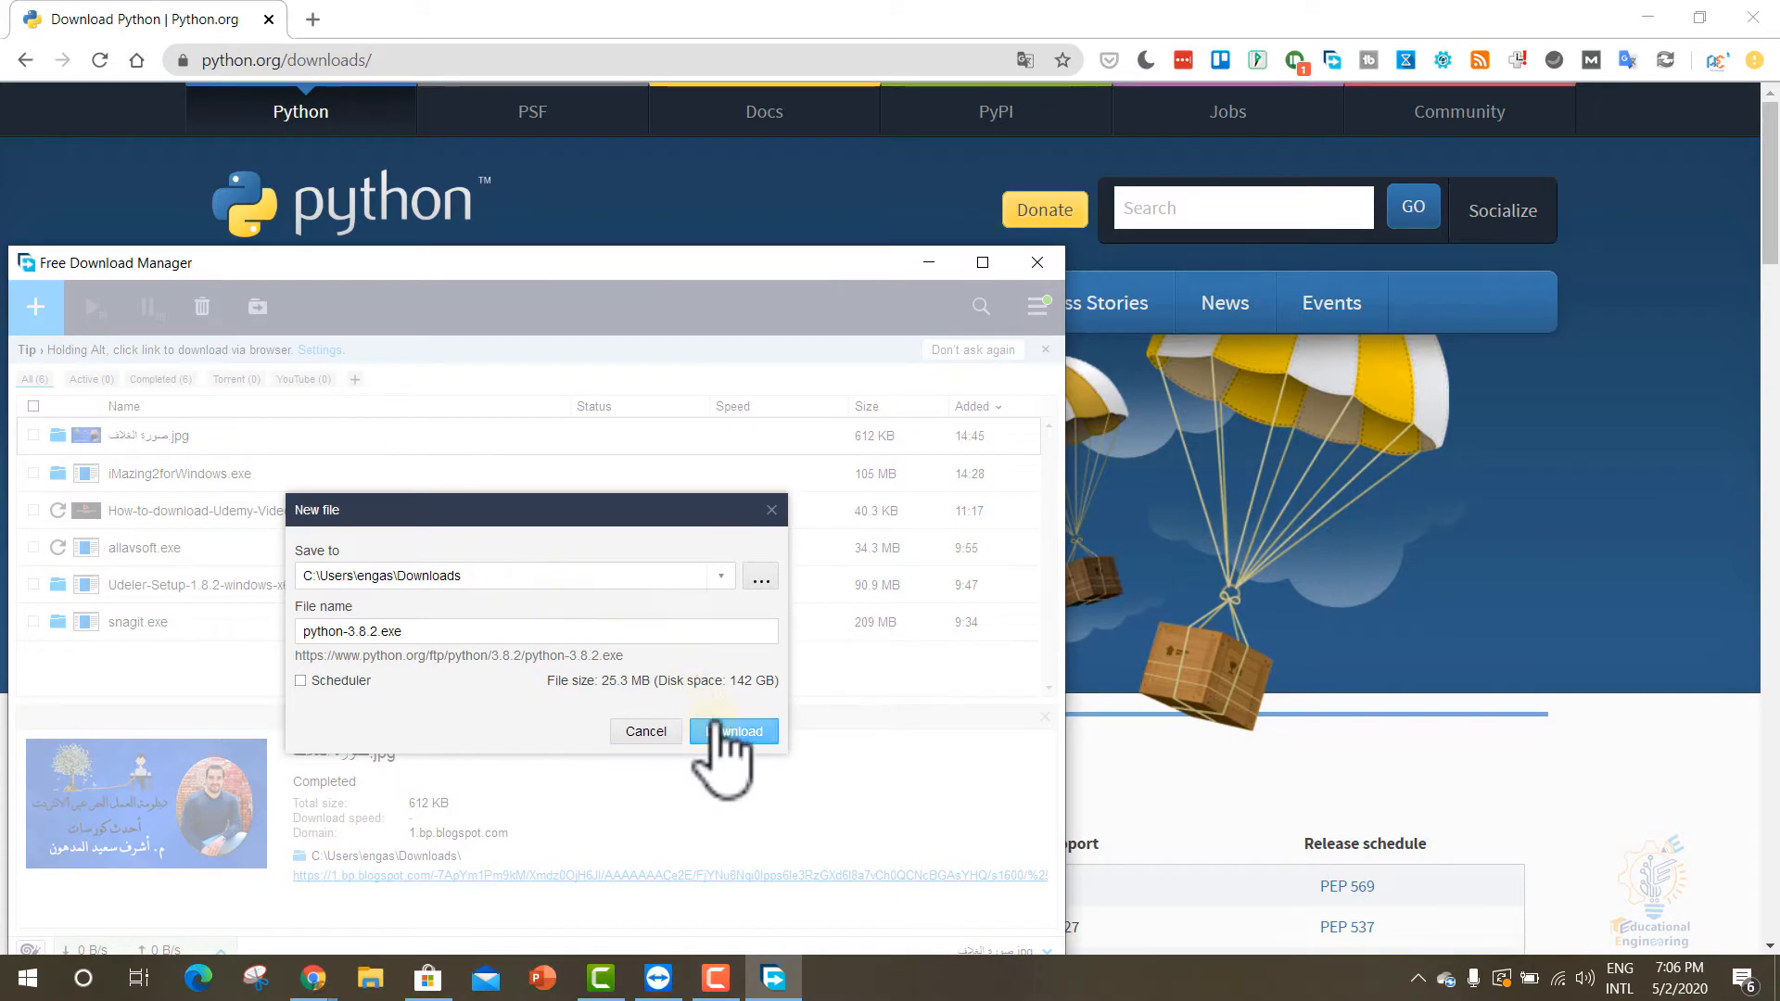
left_click(728, 732)
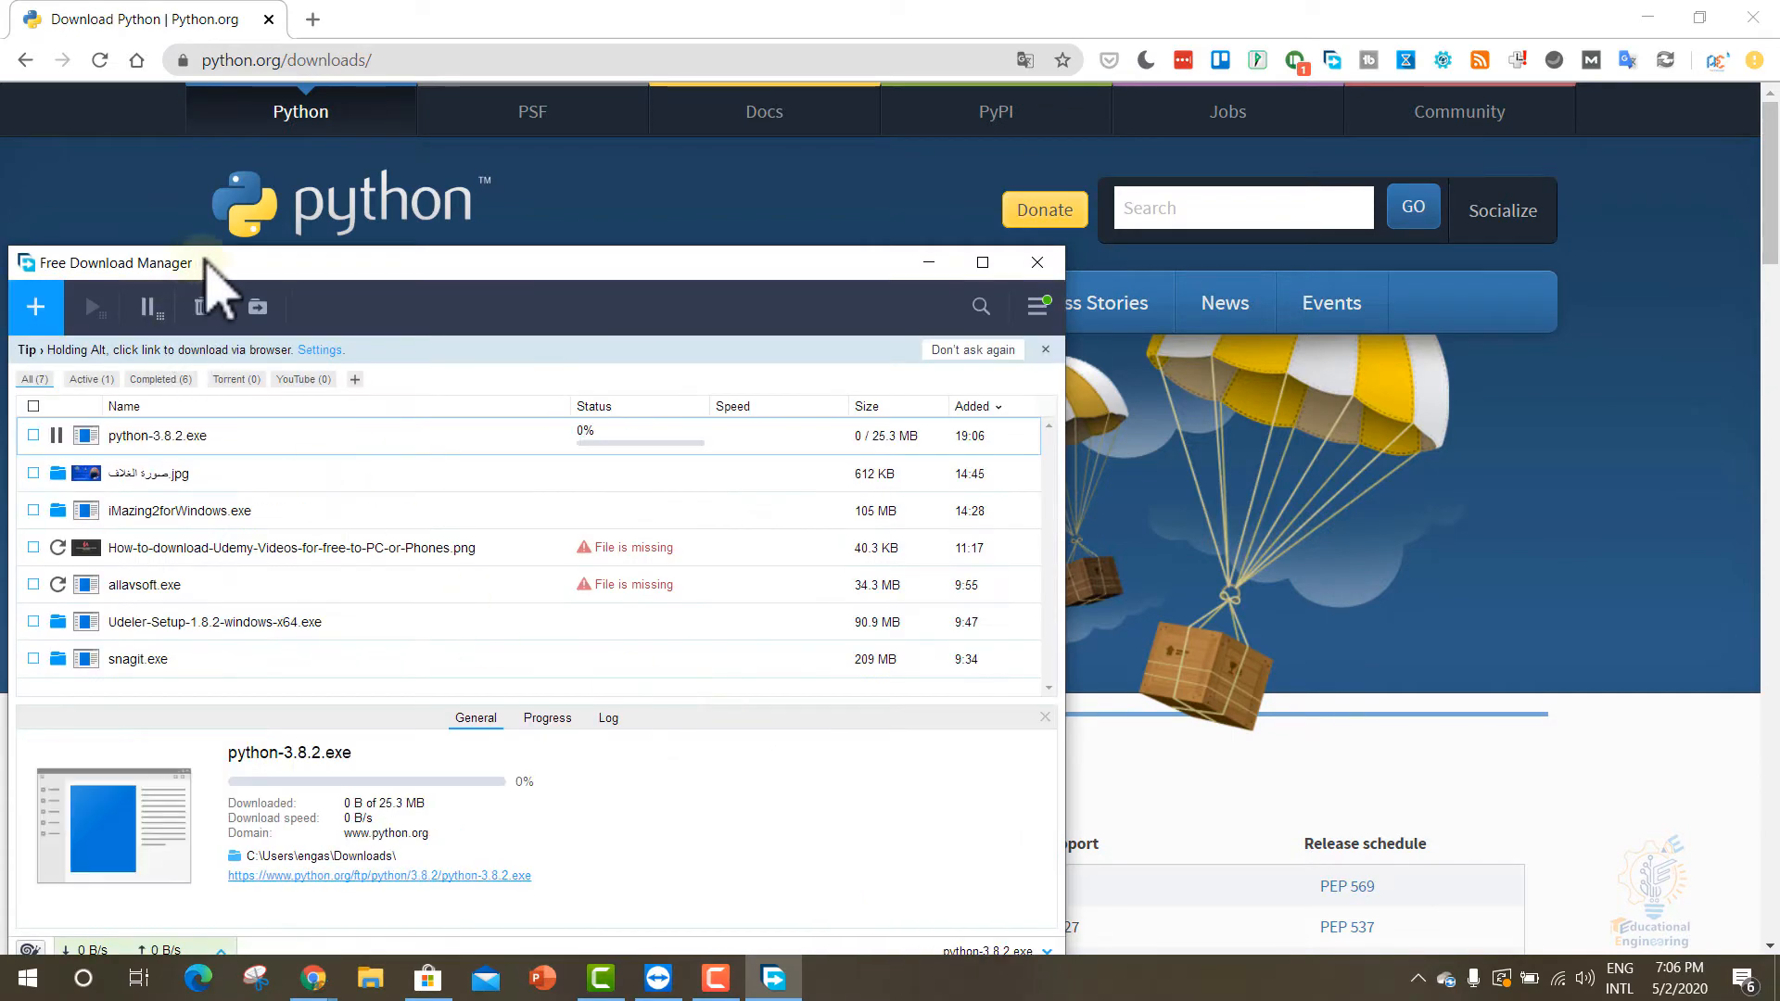
left_click_drag(206, 262, 426, 206)
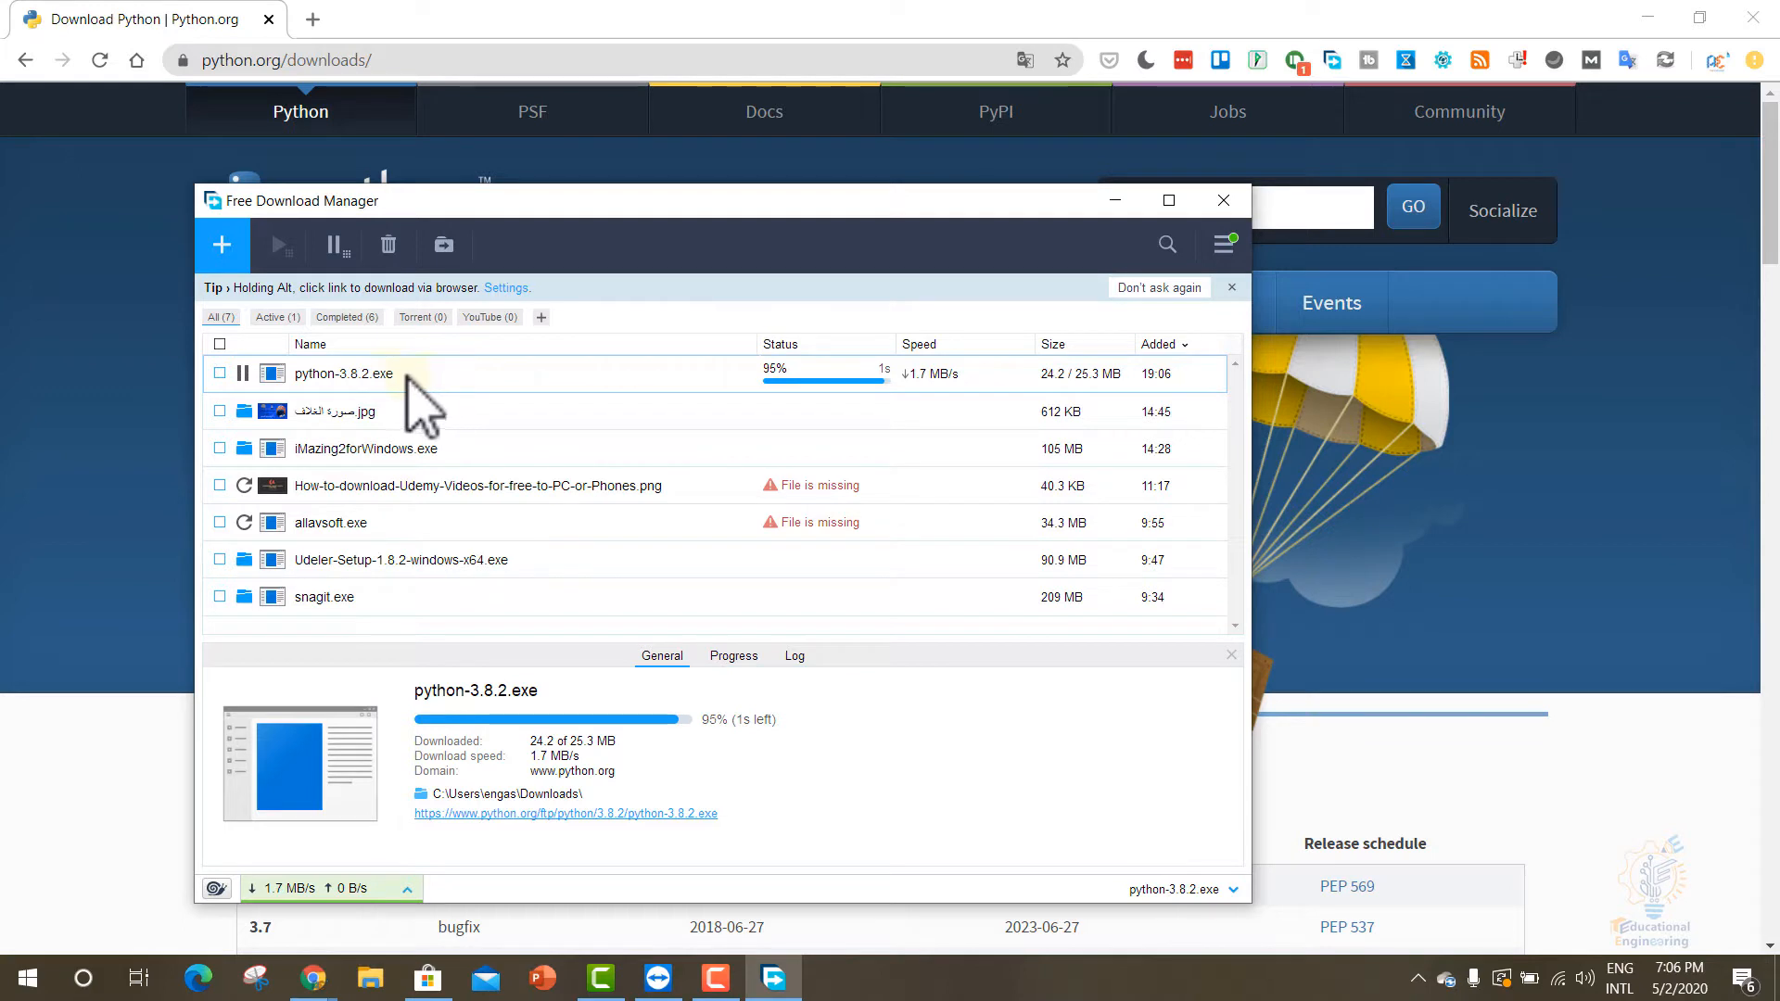
double_click(272, 374)
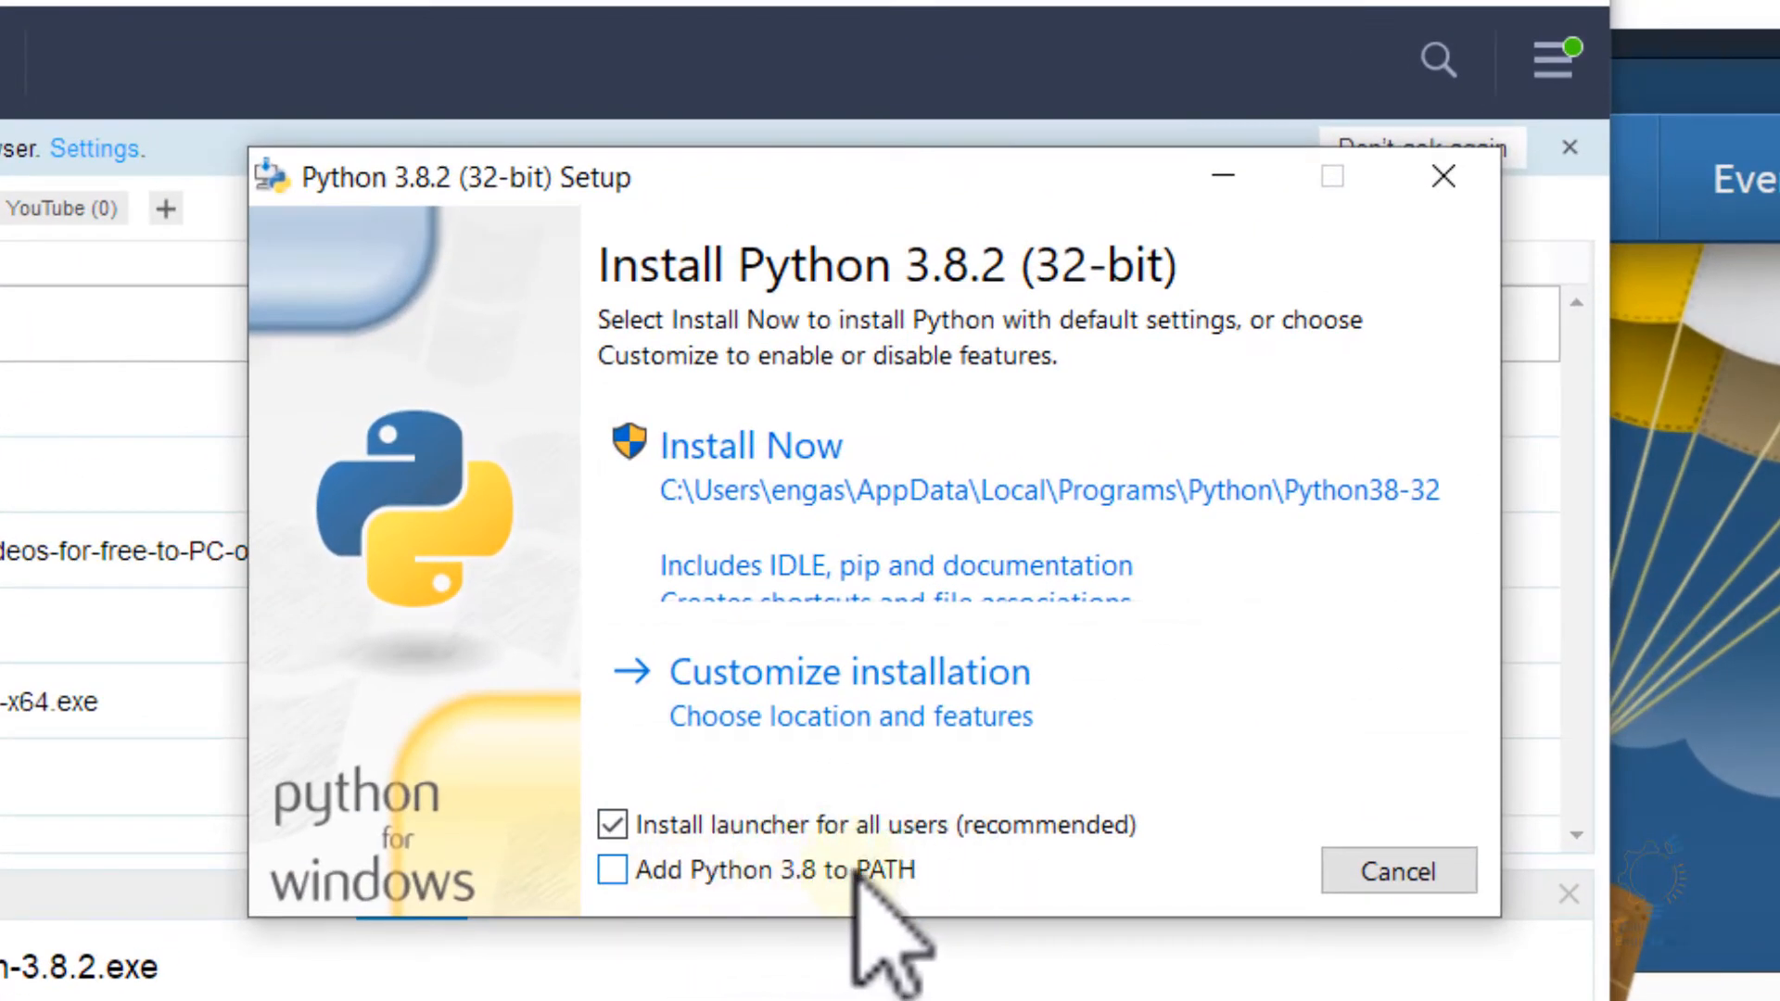
Step: Install Python 3.8.2 (32-bit) with default settings and Python 3.8 added to PATH, and close the finished setup
left_click(855, 876)
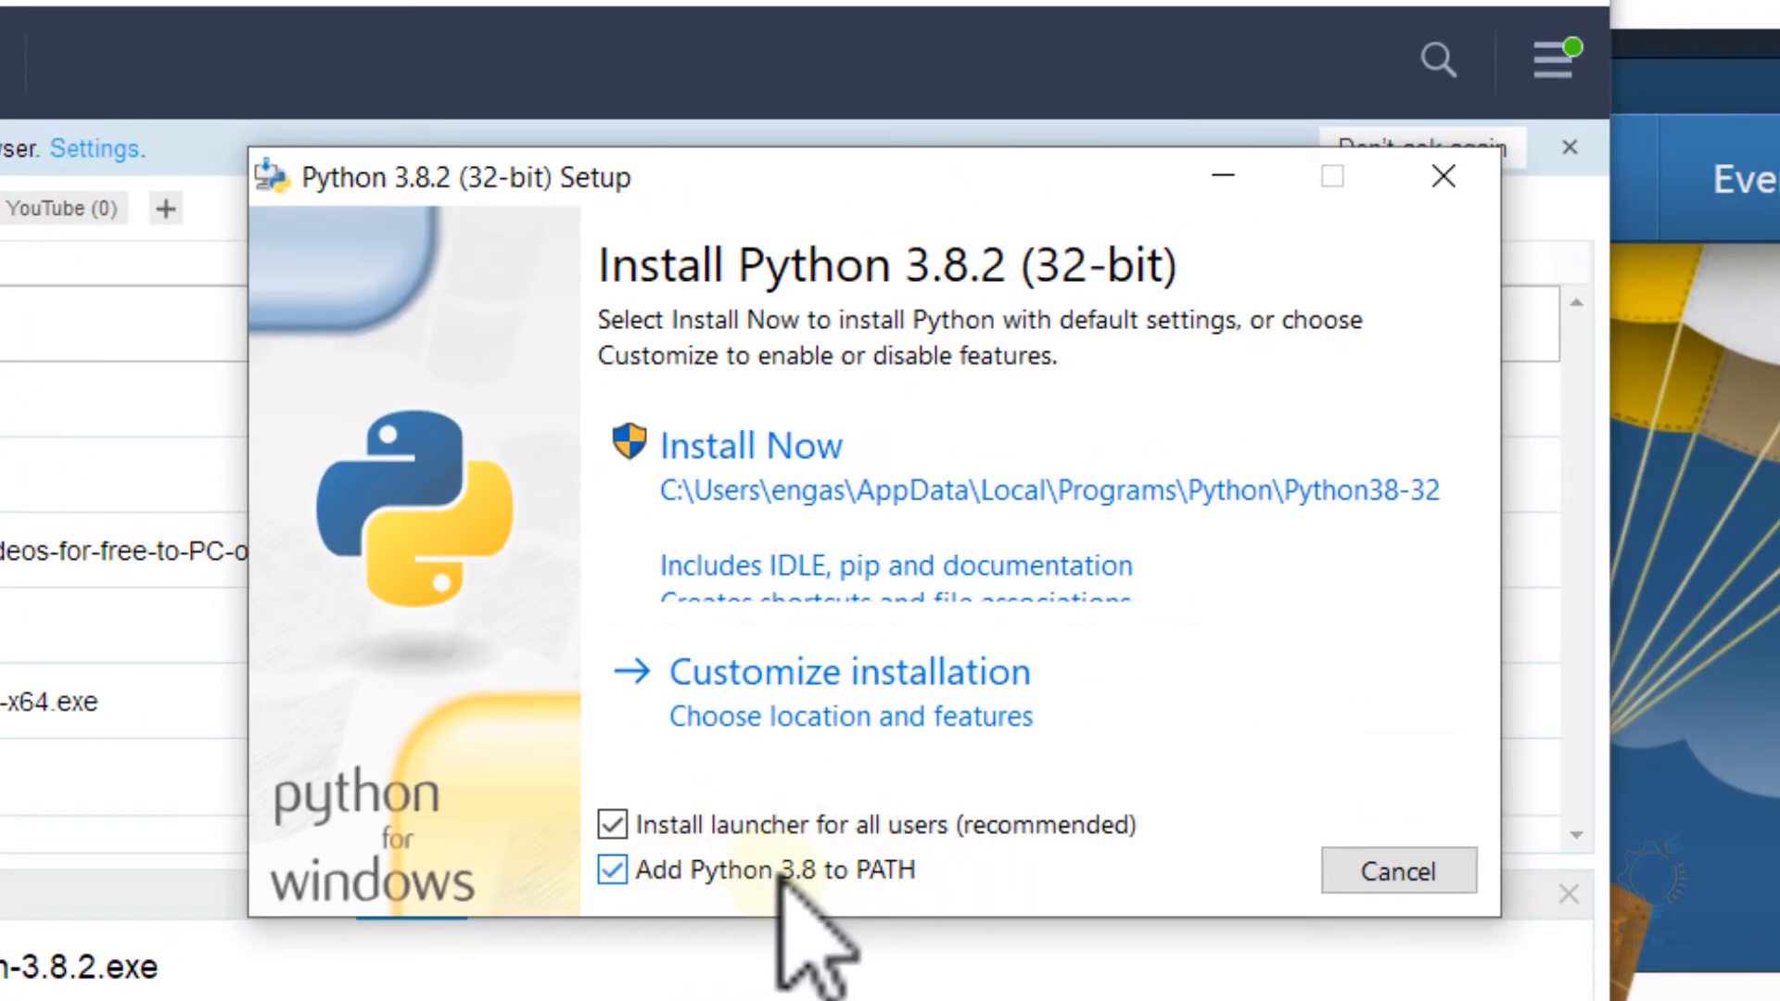
left_click(805, 464)
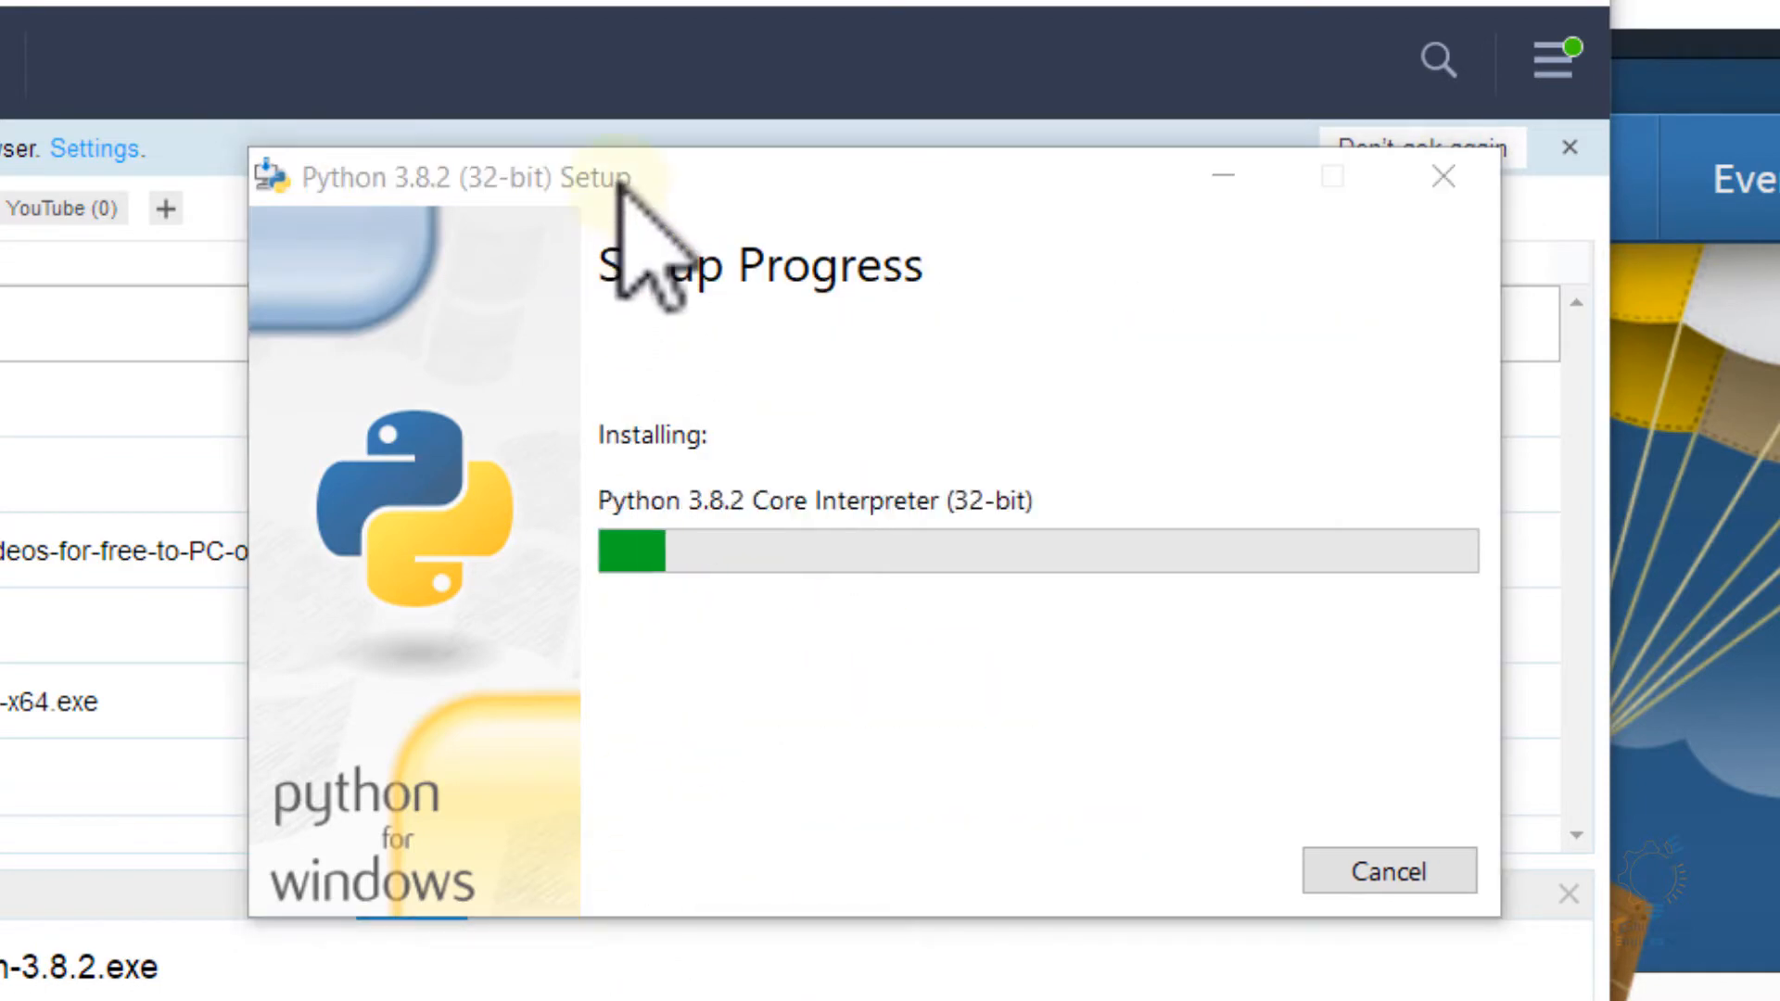
left_click_drag(614, 176, 326, 131)
left_click(1324, 2)
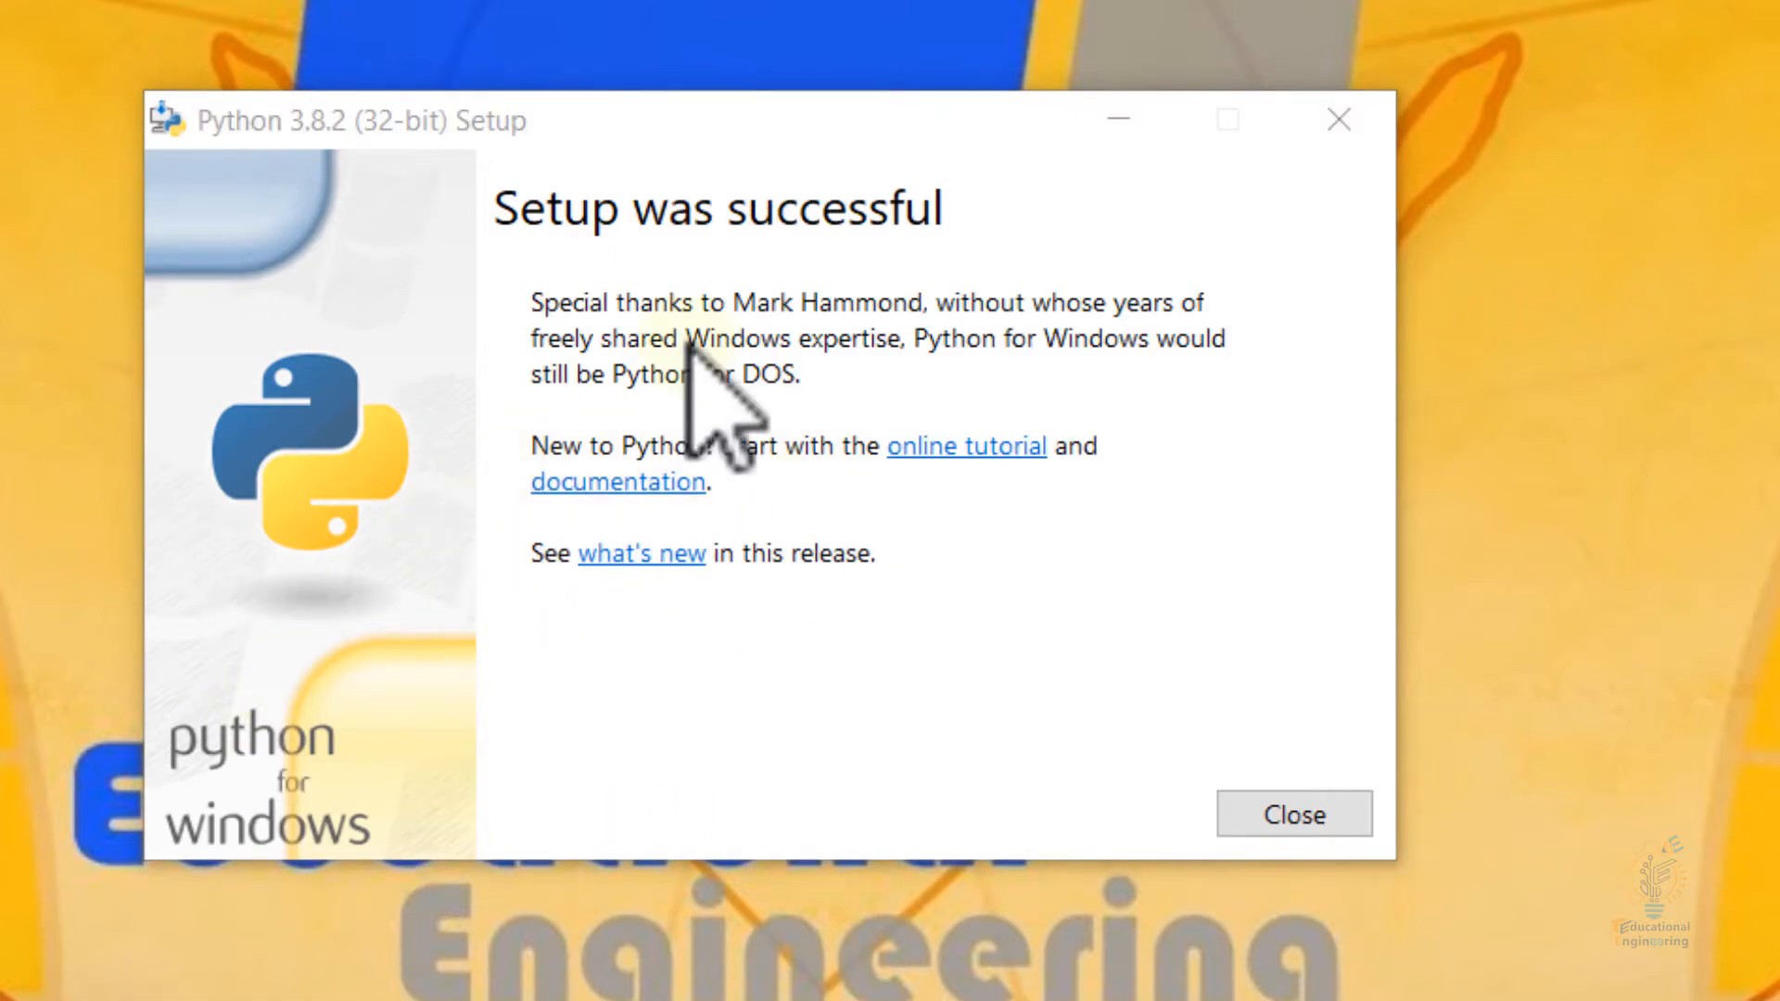
left_click(1338, 120)
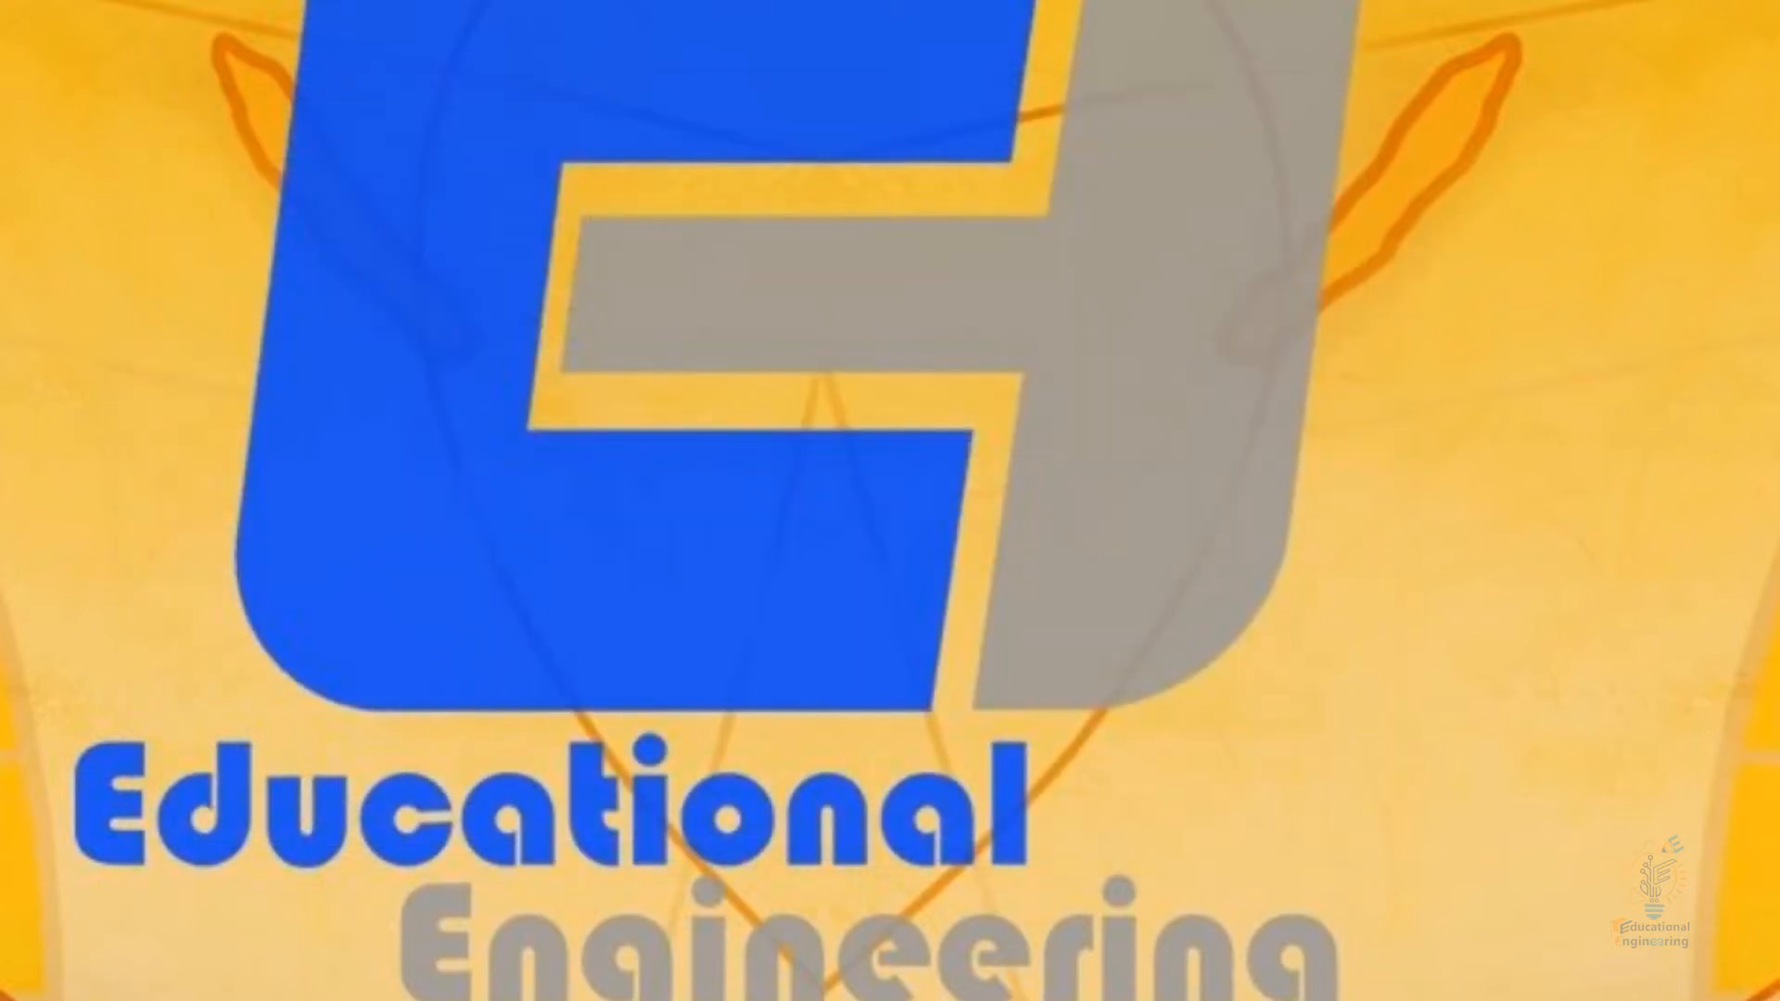
Step: Open Command Prompt as administrator and start the interpreter with the command python
right_click(32, 968)
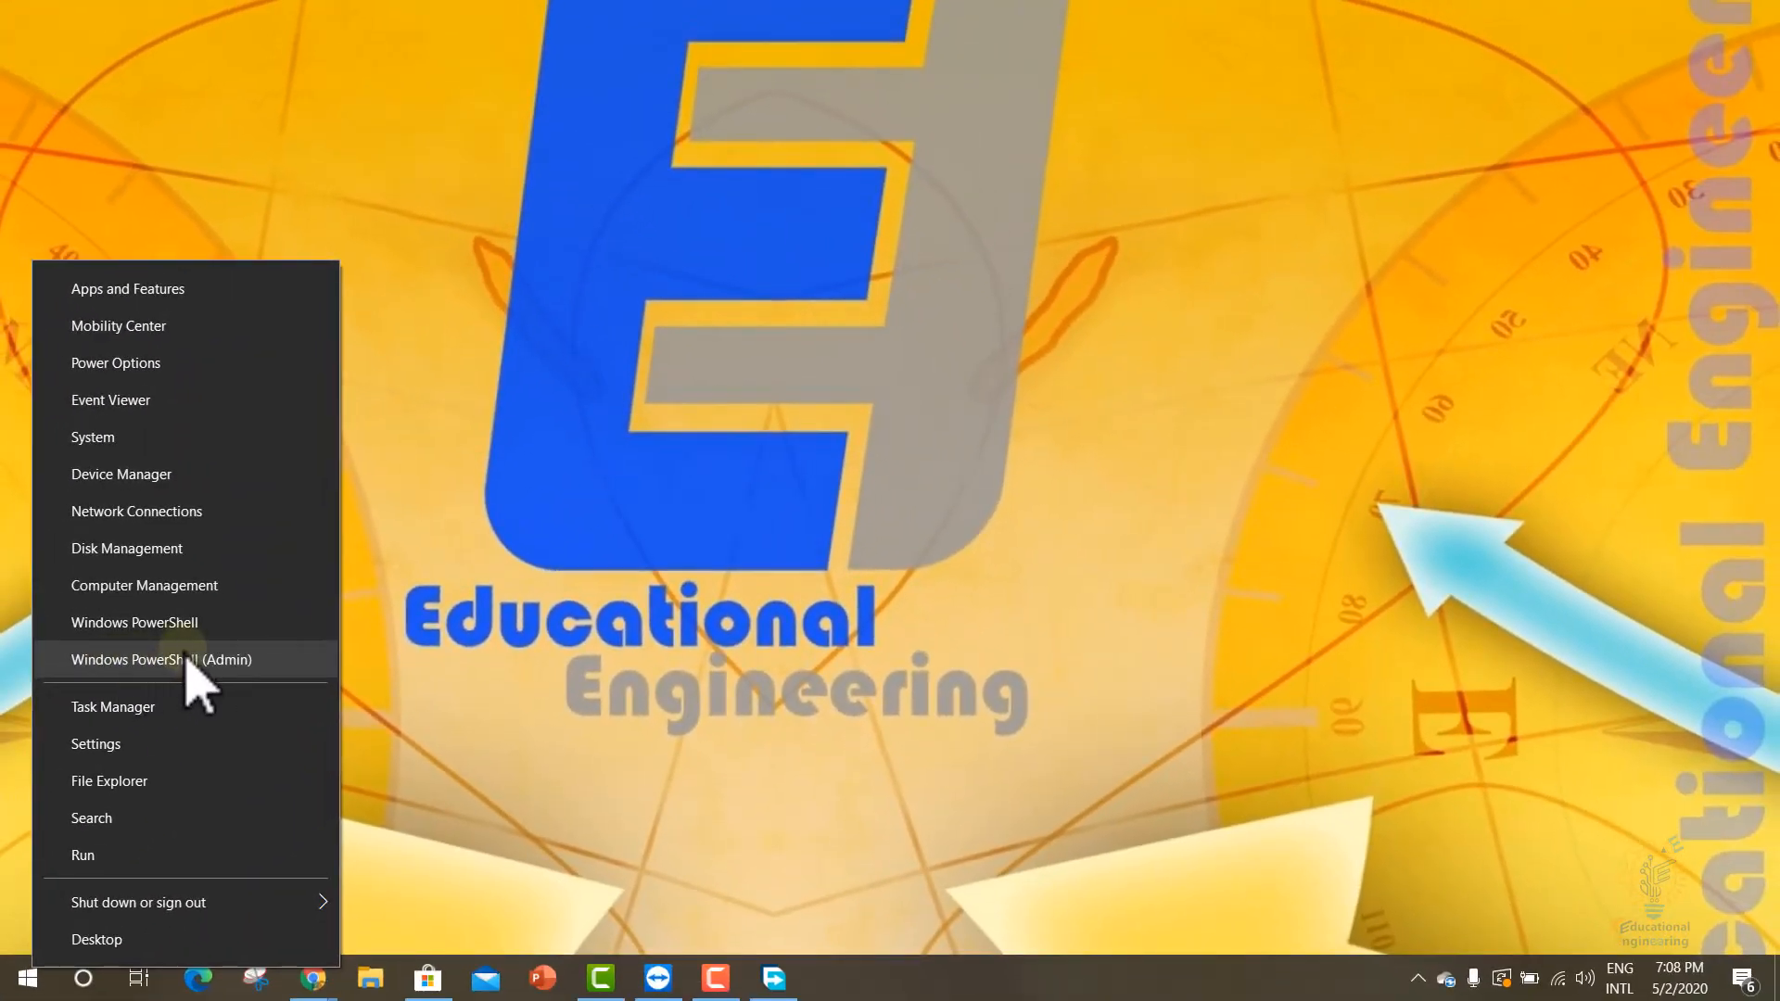
left_click(9, 969)
left_click(17, 985)
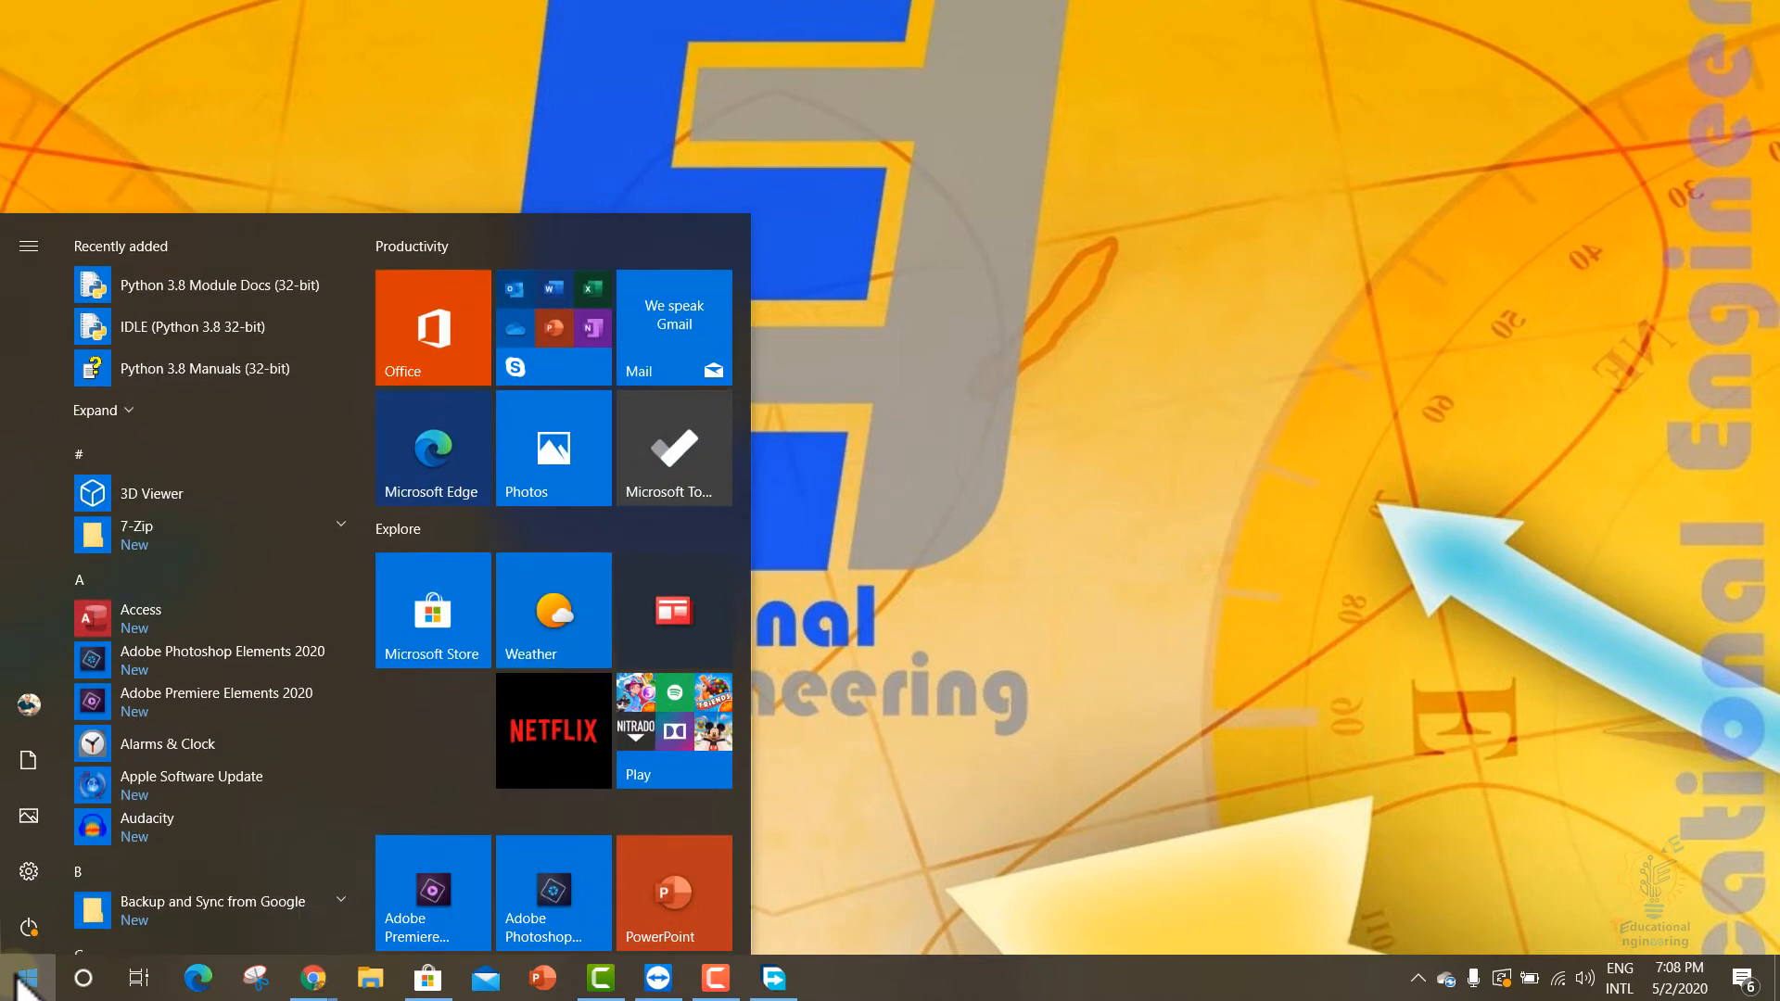
type("cmd")
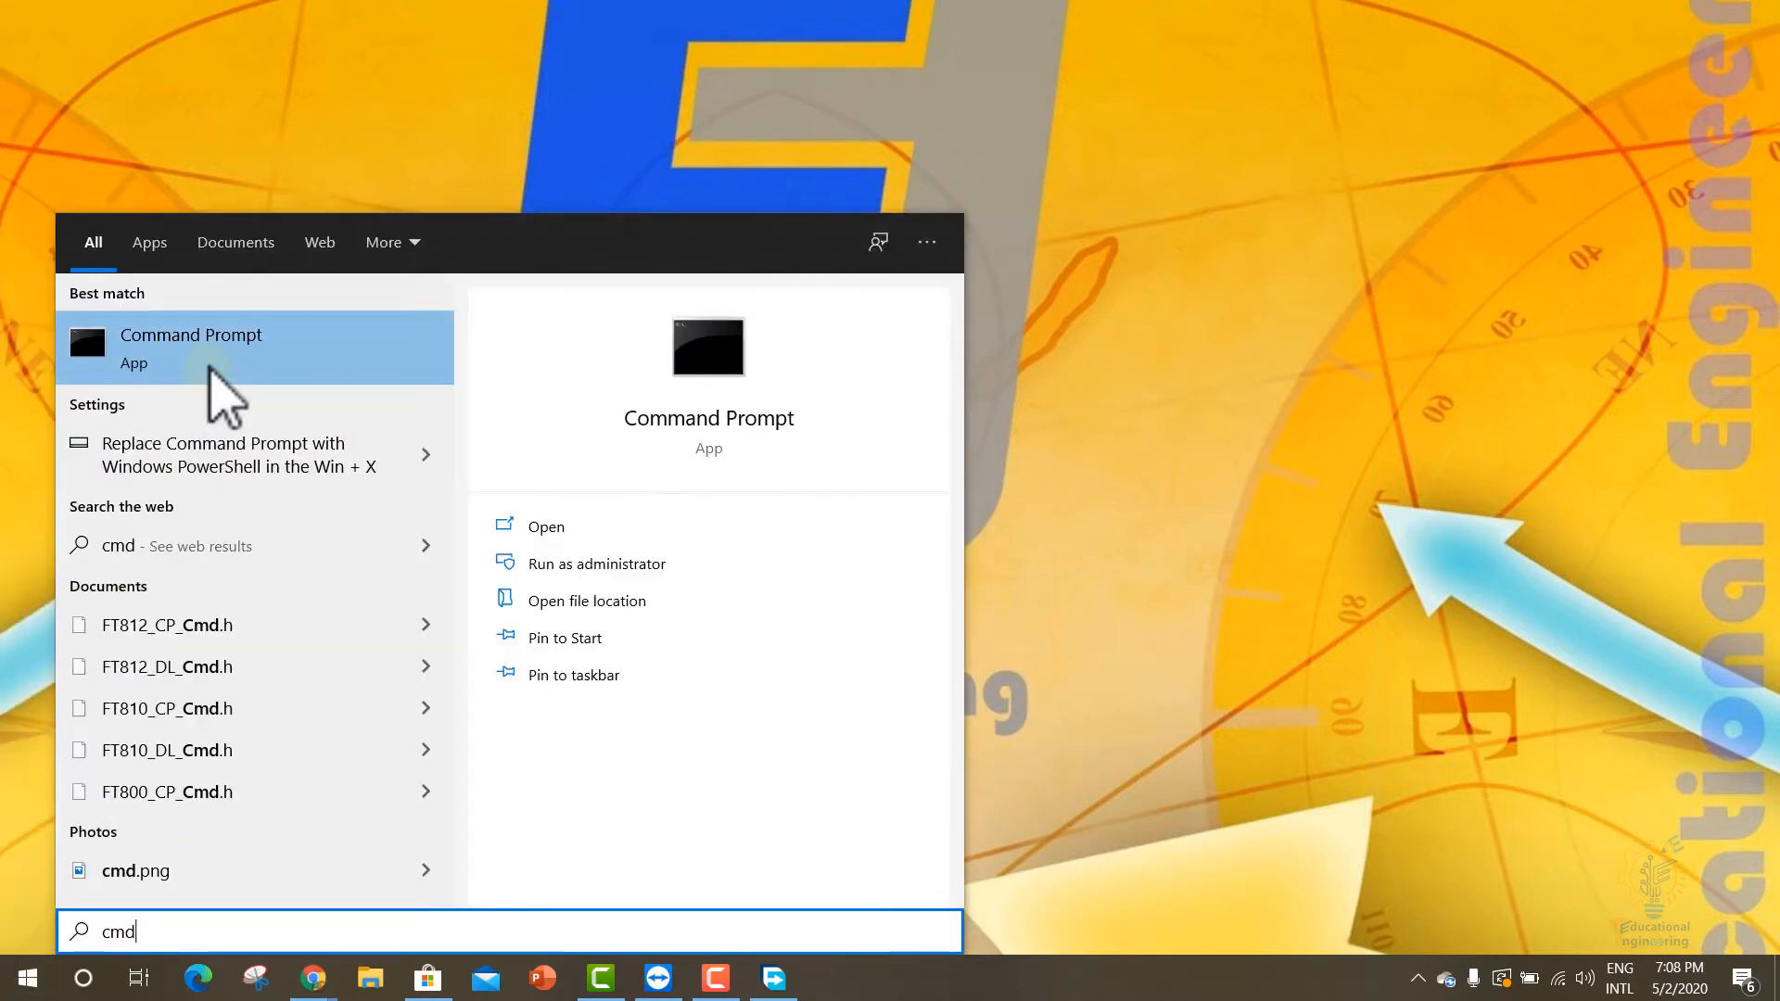
right_click(209, 366)
left_click(293, 390)
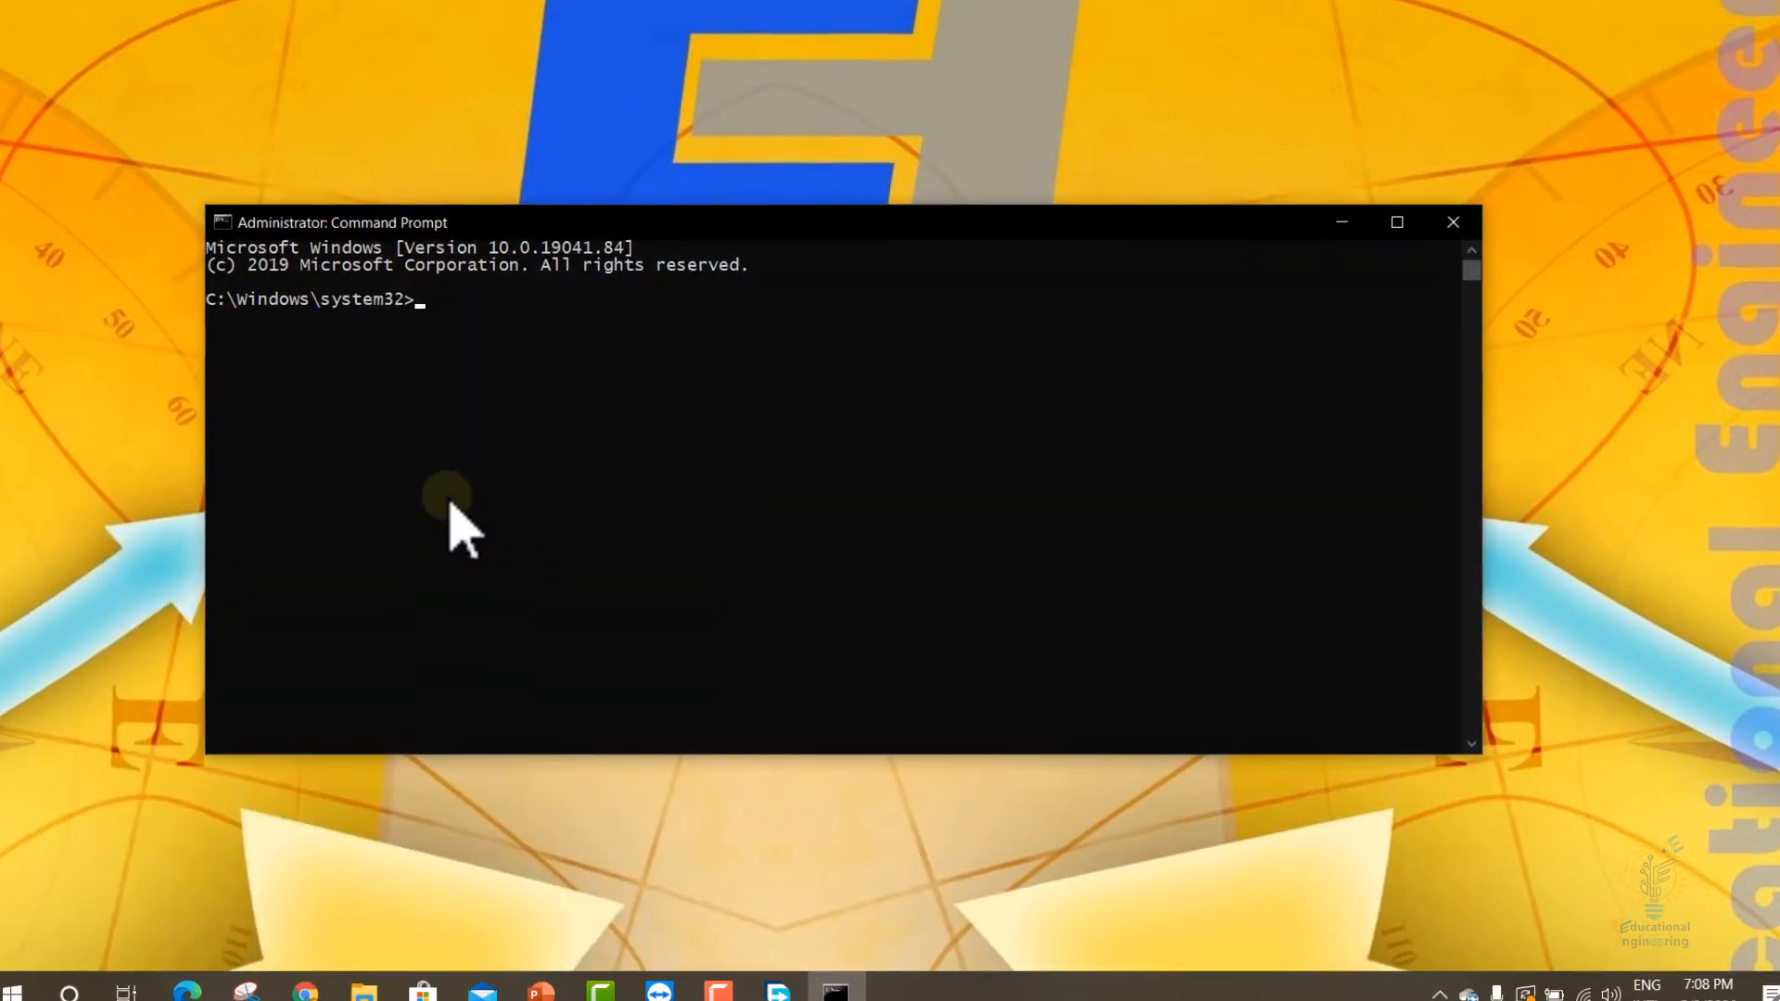
type("python")
key("Return")
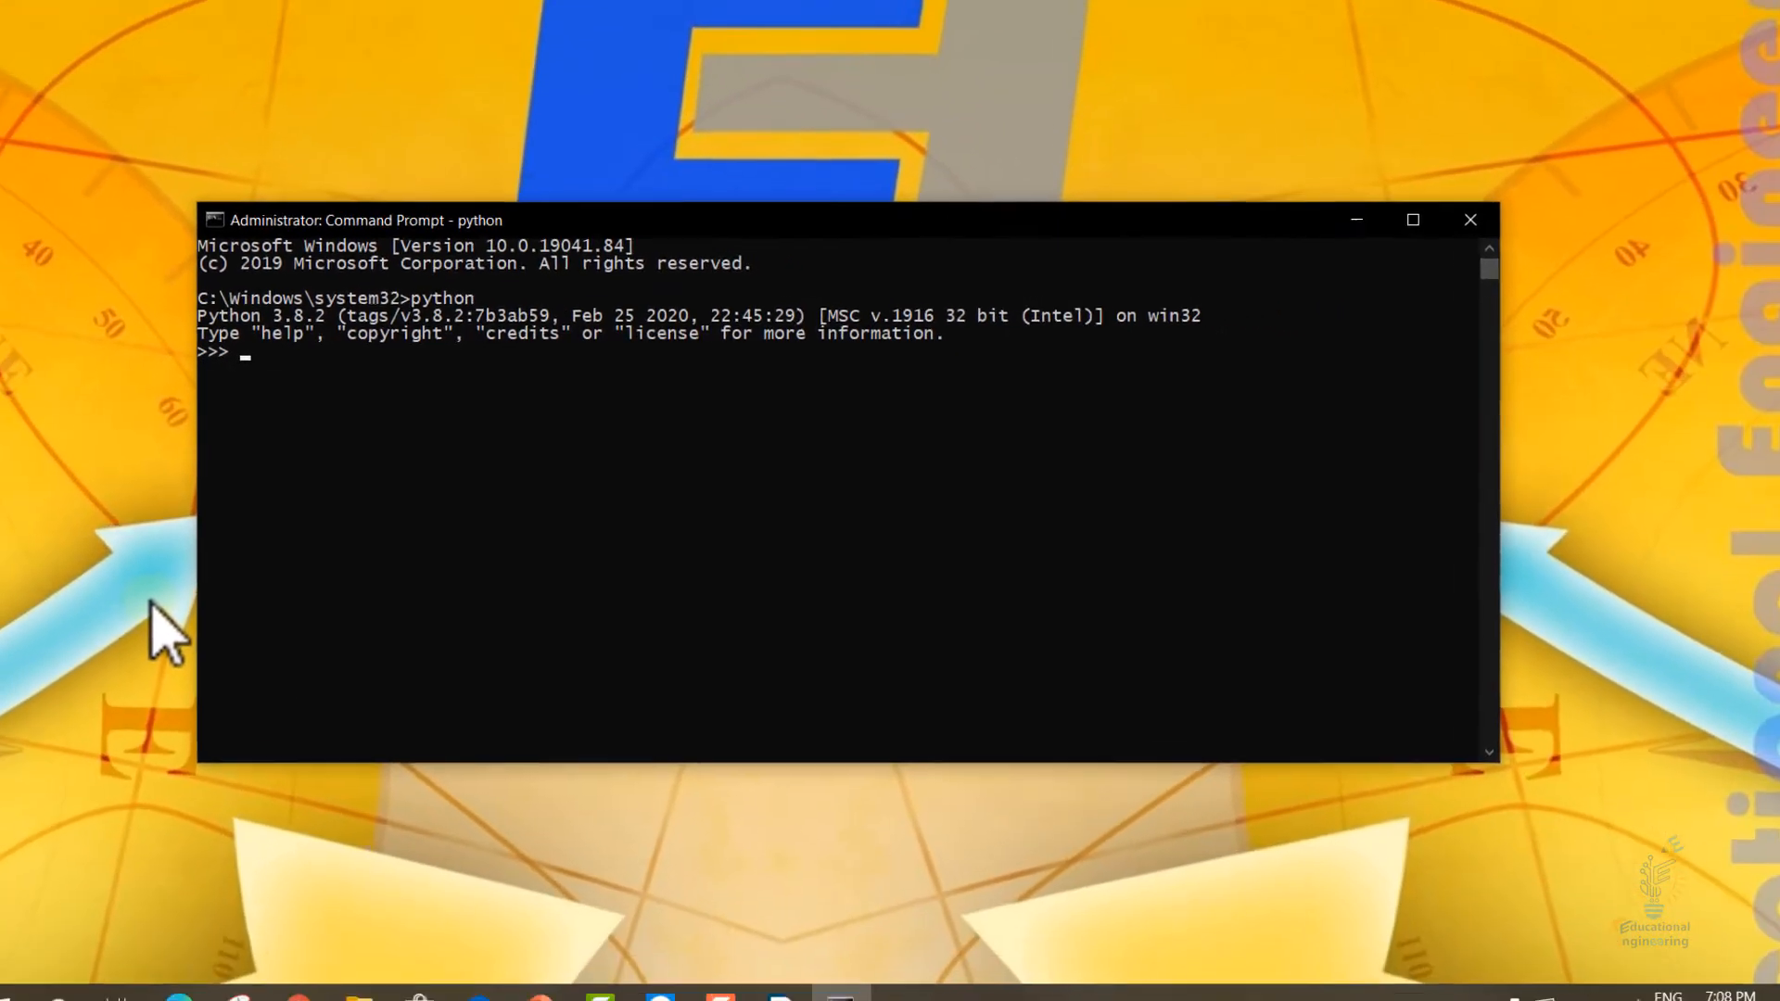
Step: Launch IDLE (Python 3.8 32-bit) from the recently added programs
left_click(30, 979)
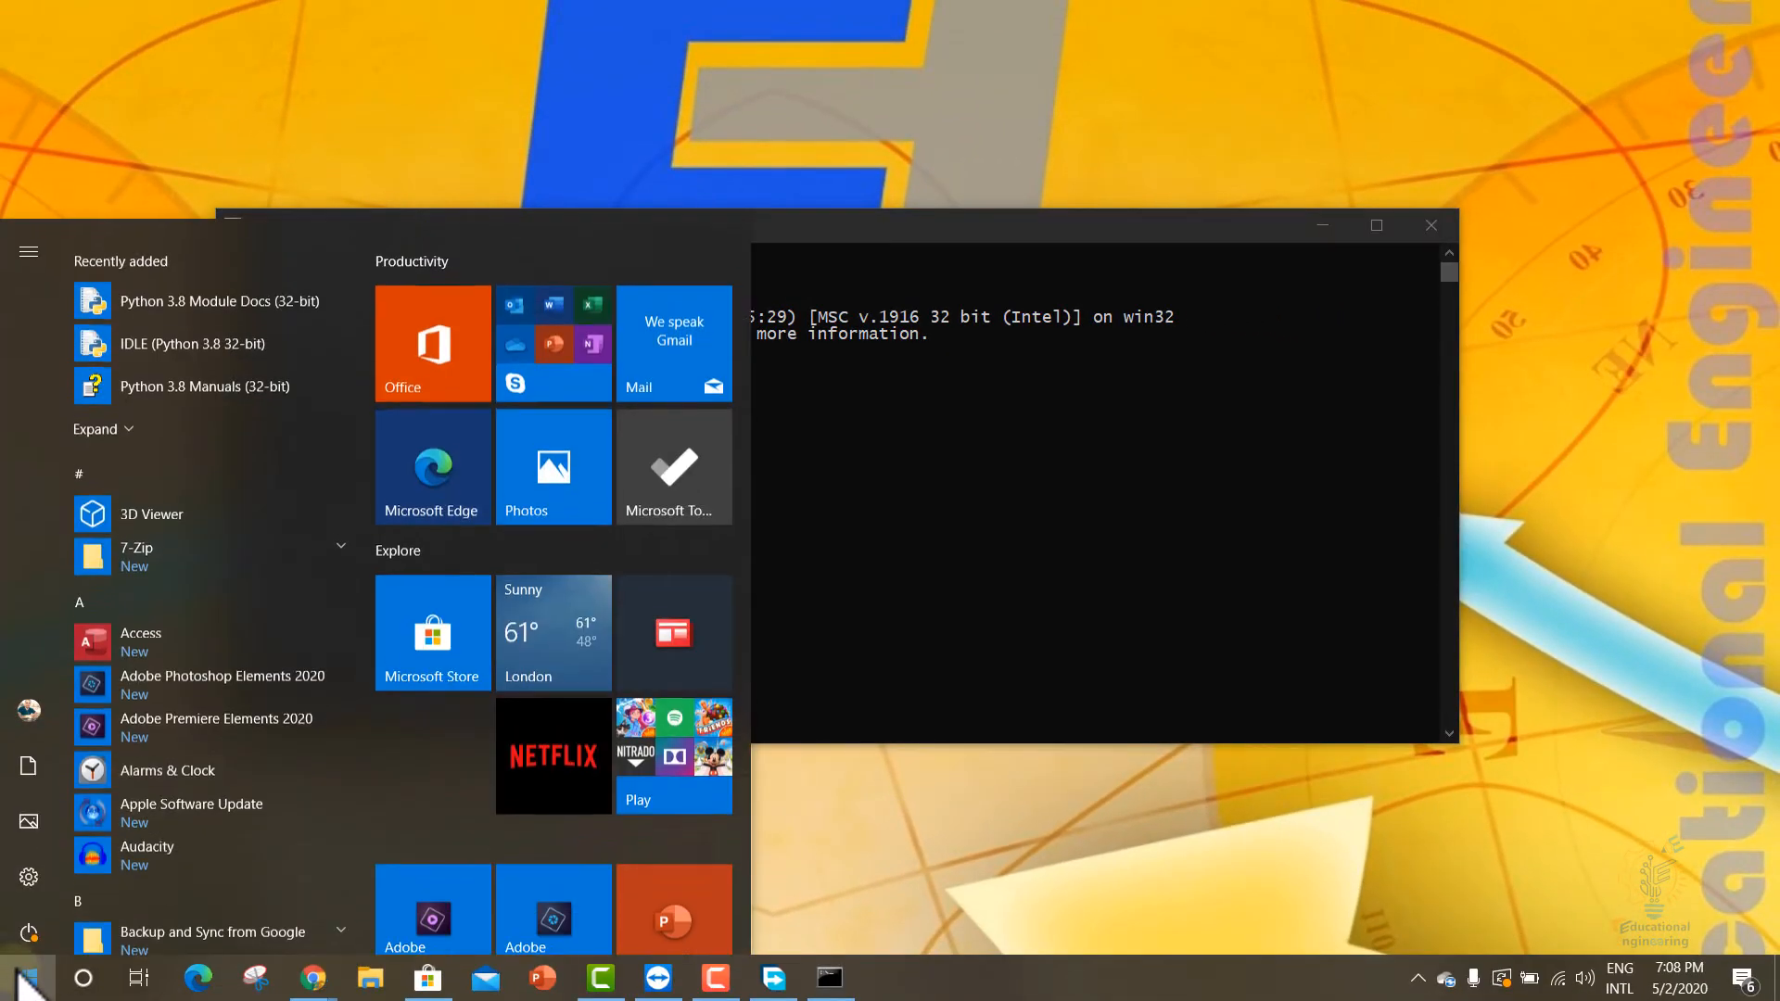
left_click(169, 414)
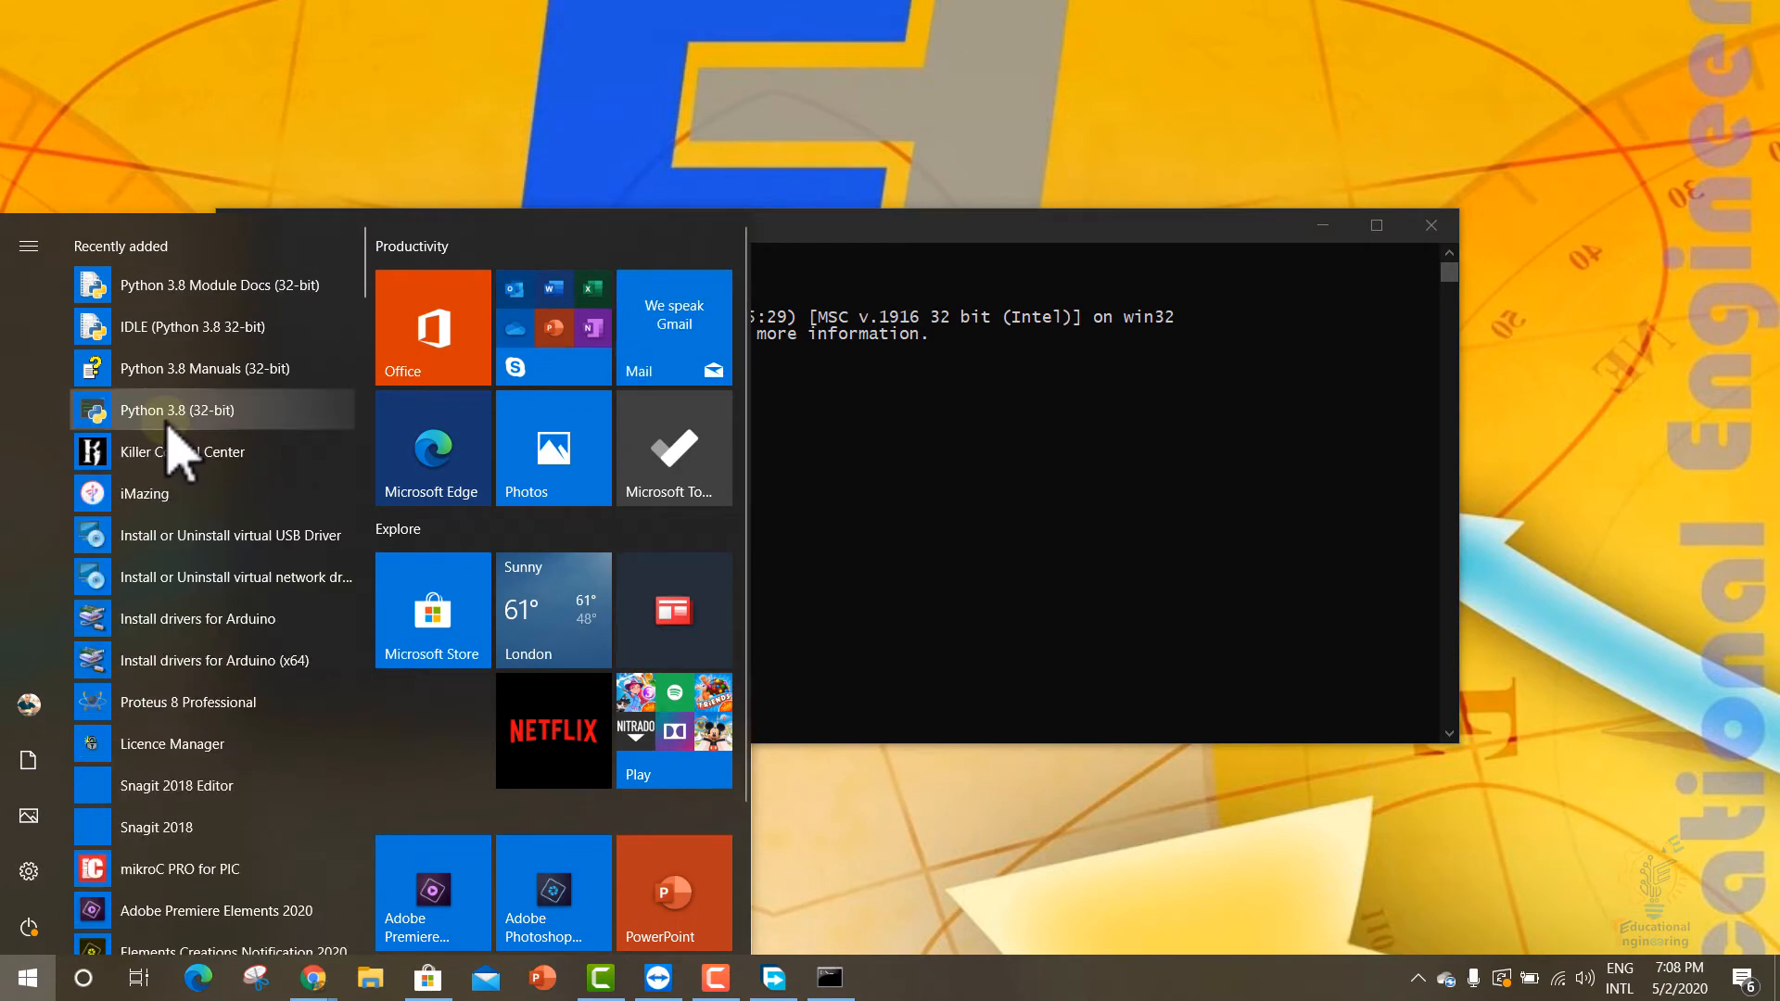
left_click(144, 335)
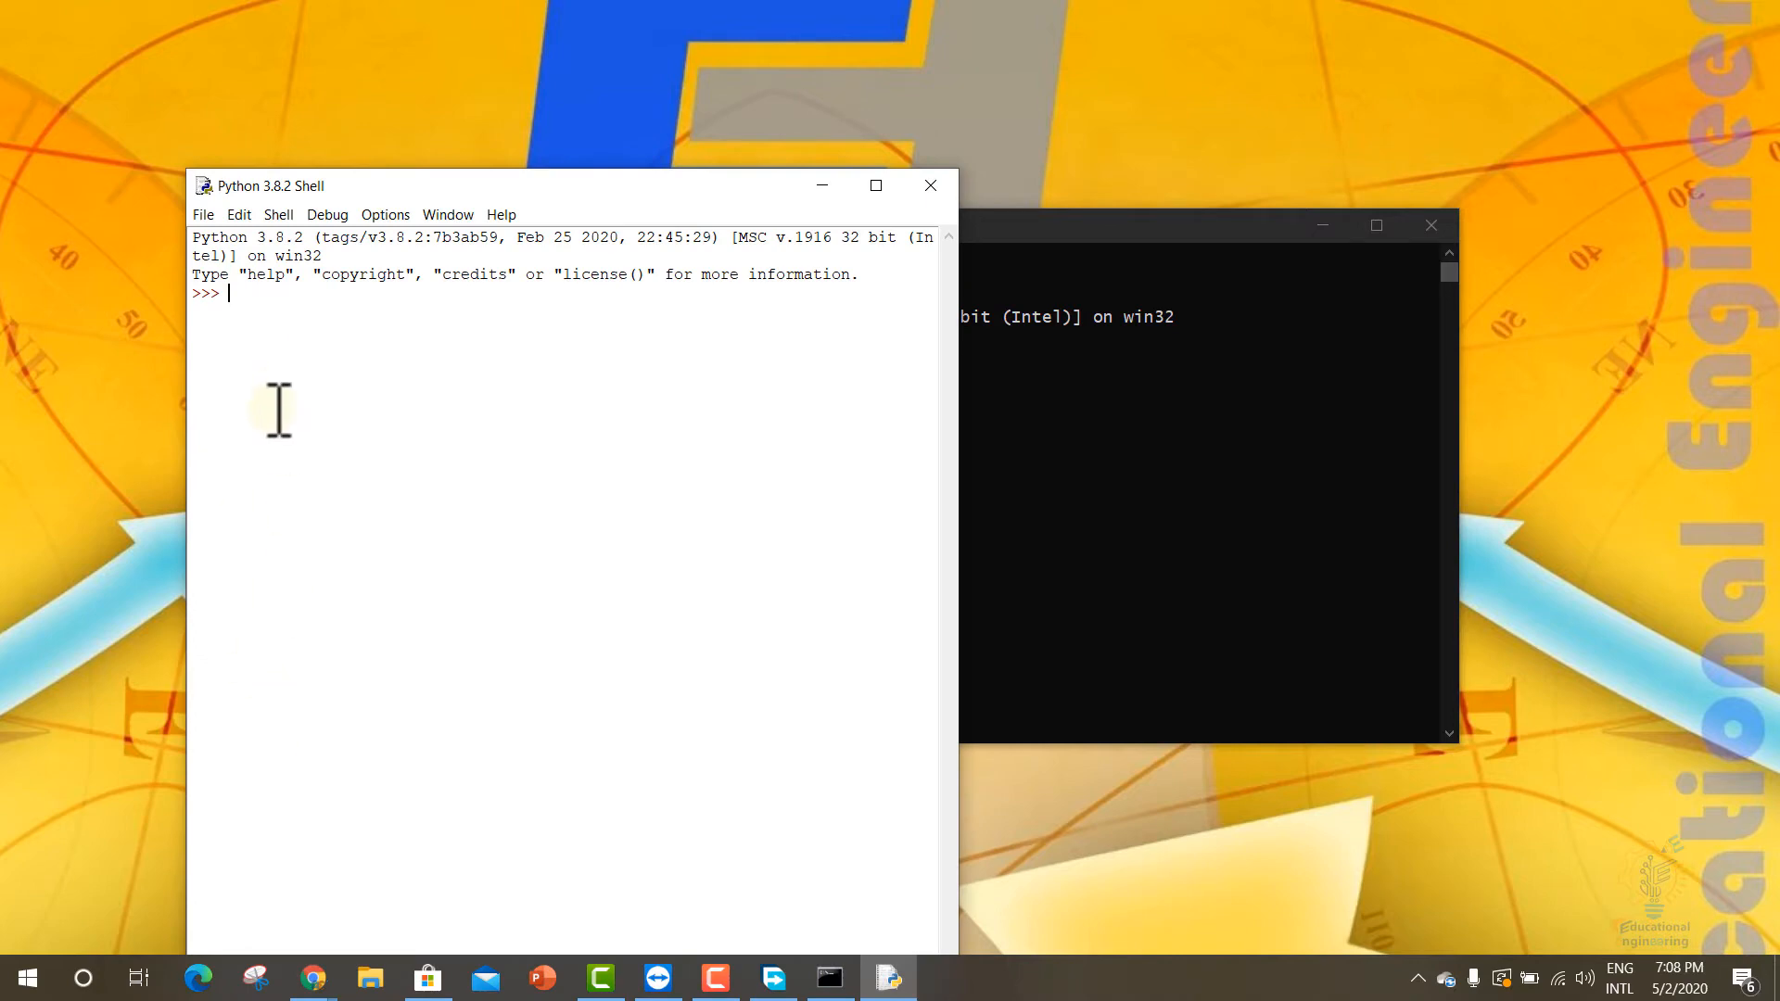
Step: Open a new editor file from the Python Shell, look at its run commands and close the empty file
left_click(203, 215)
left_click(222, 240)
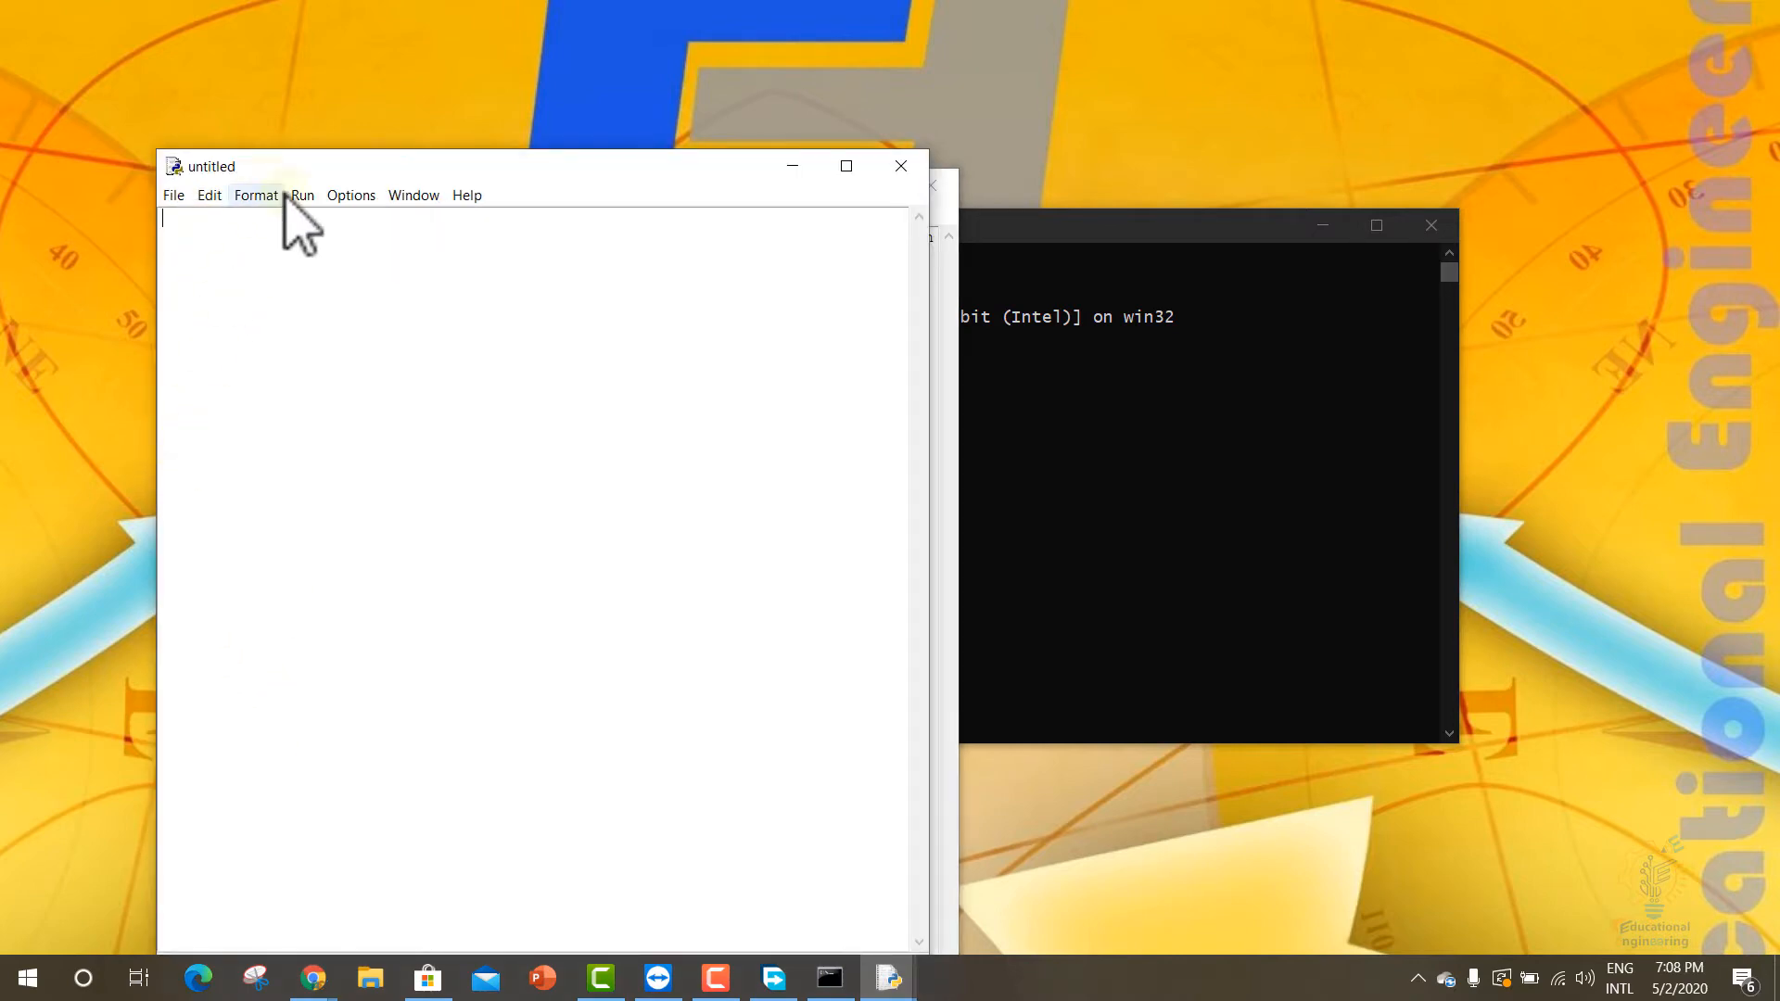
left_click(297, 196)
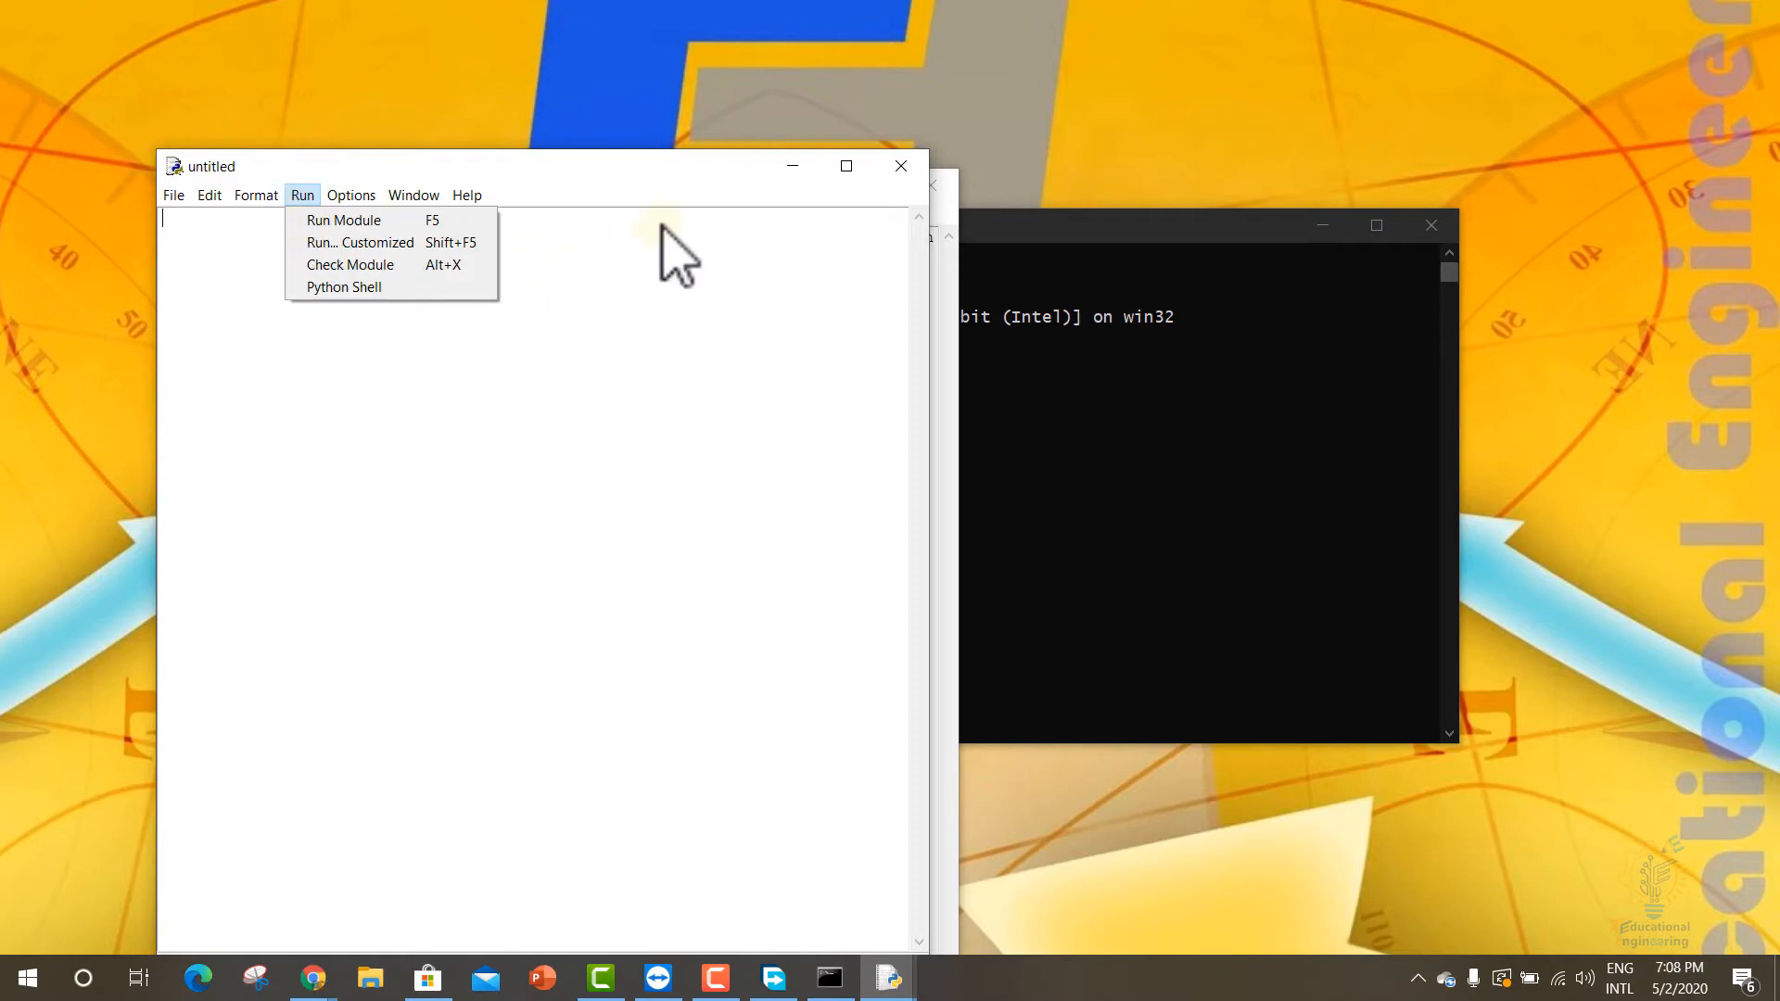
left_click(898, 168)
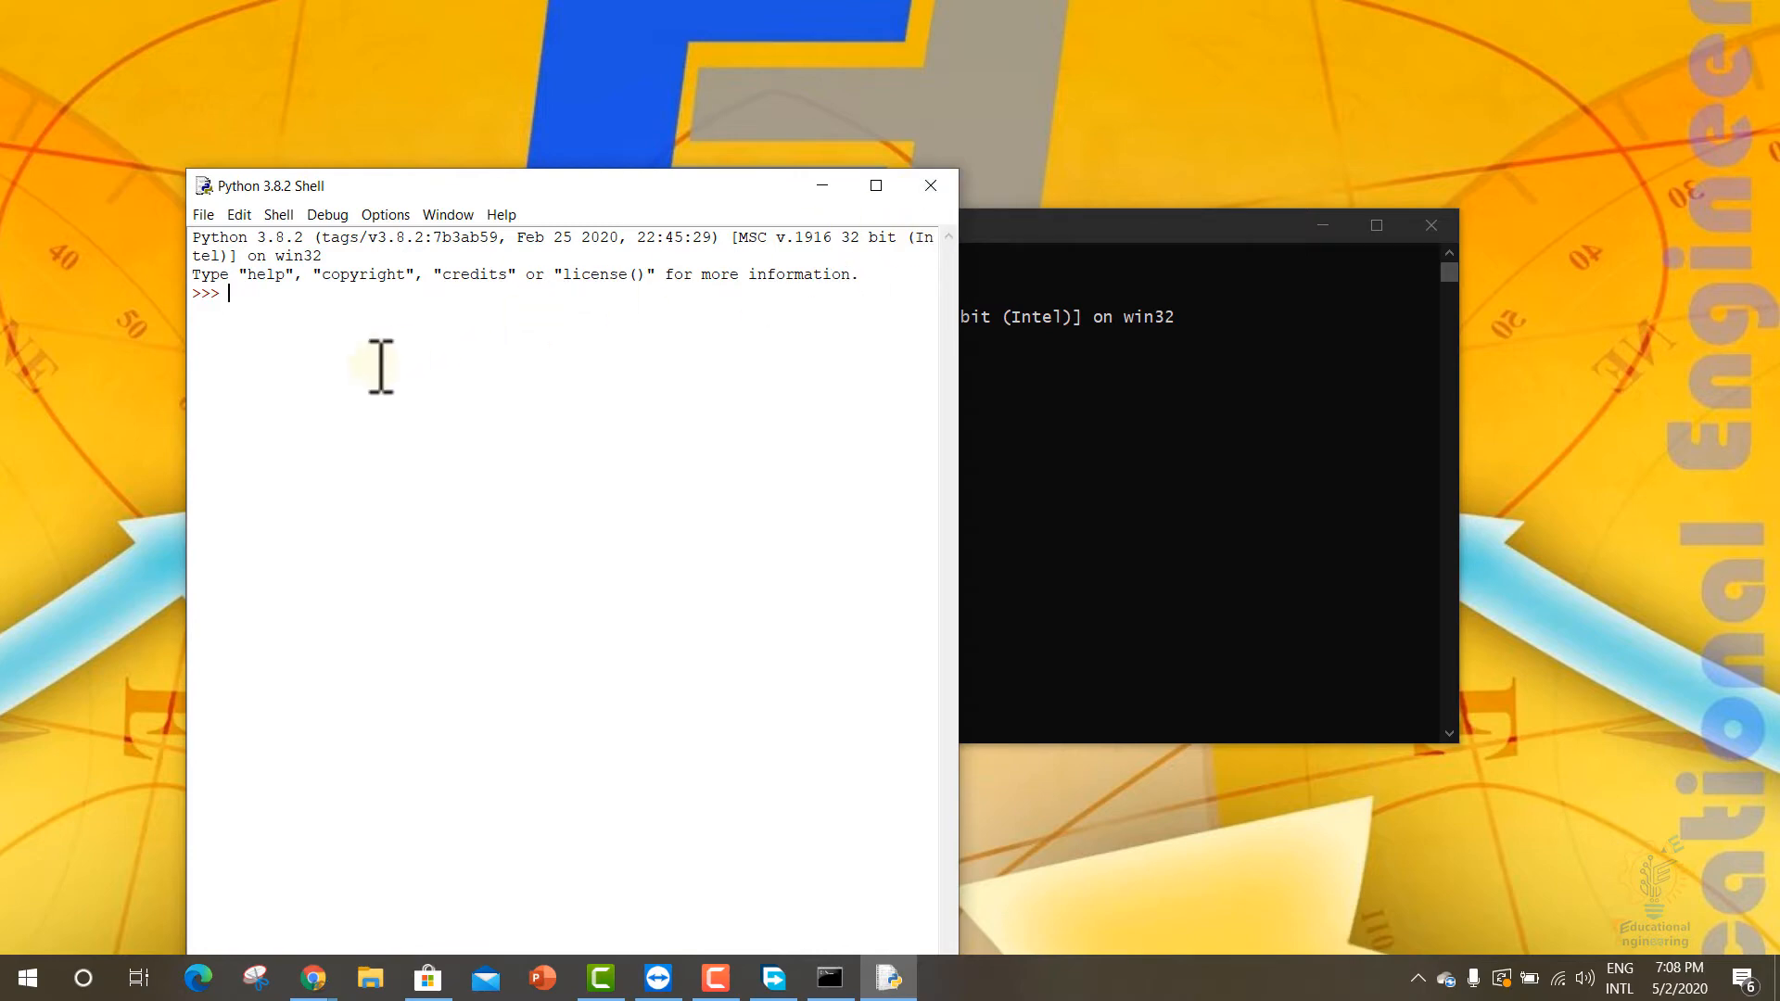
key("F10")
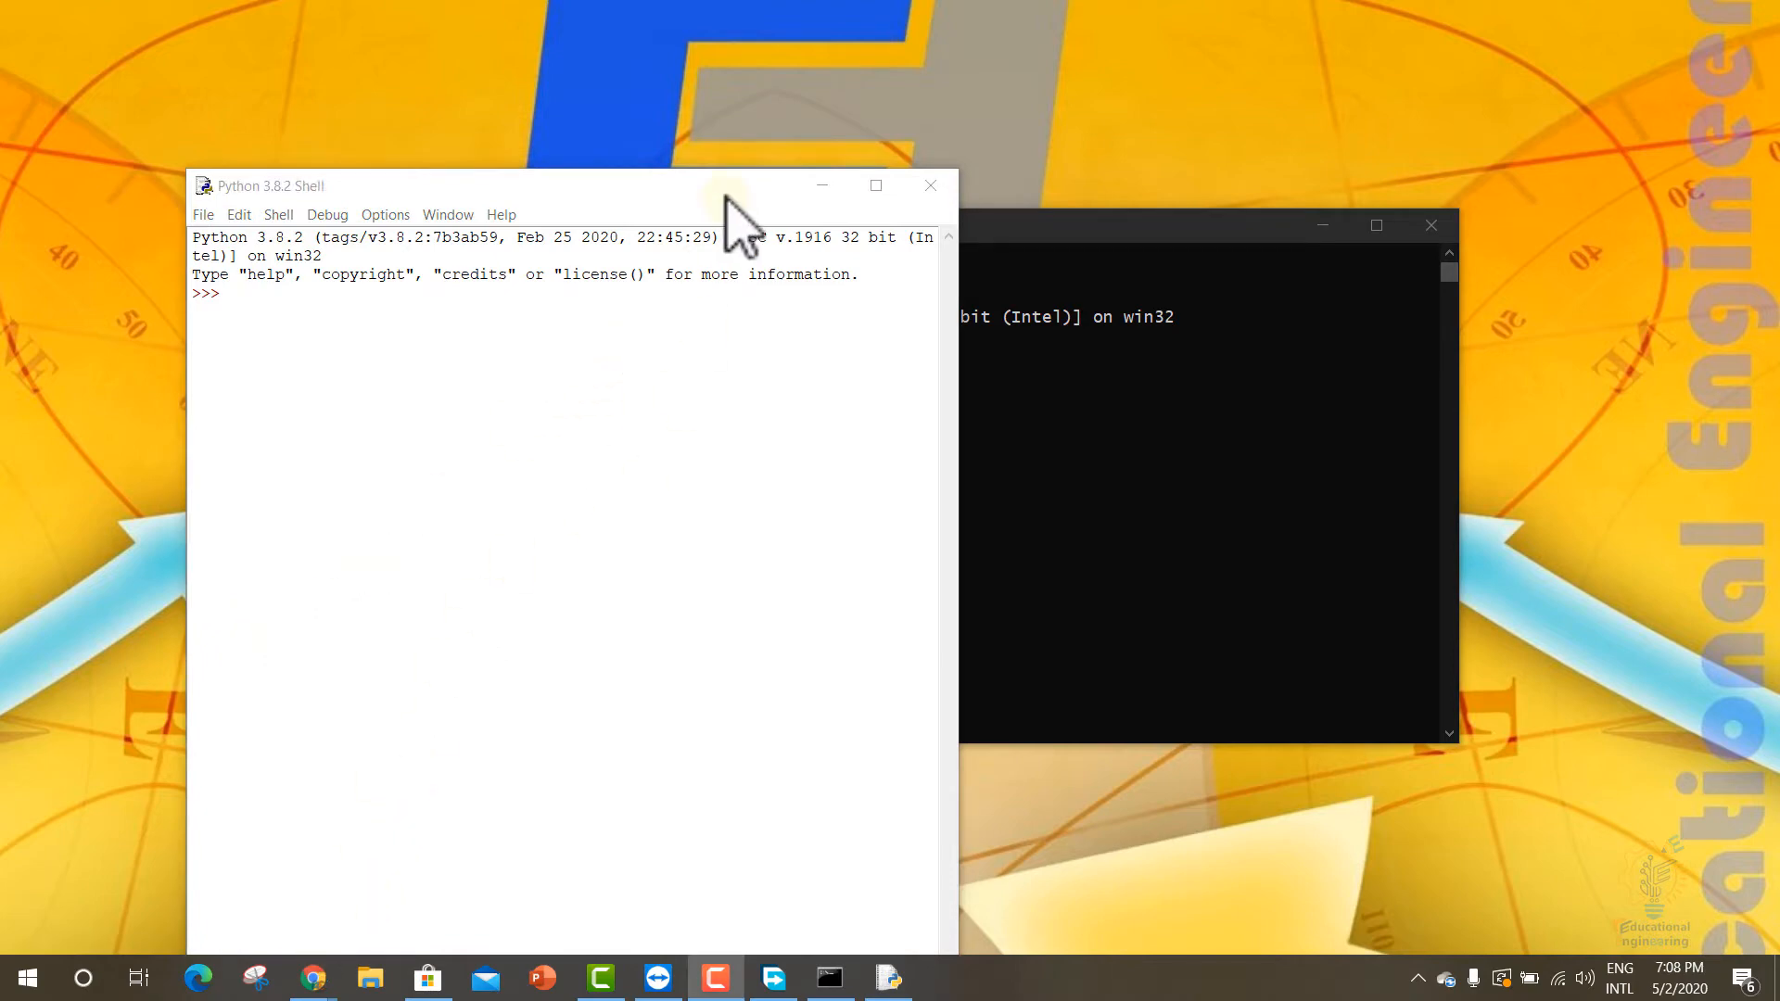
left_click_drag(726, 195, 770, 72)
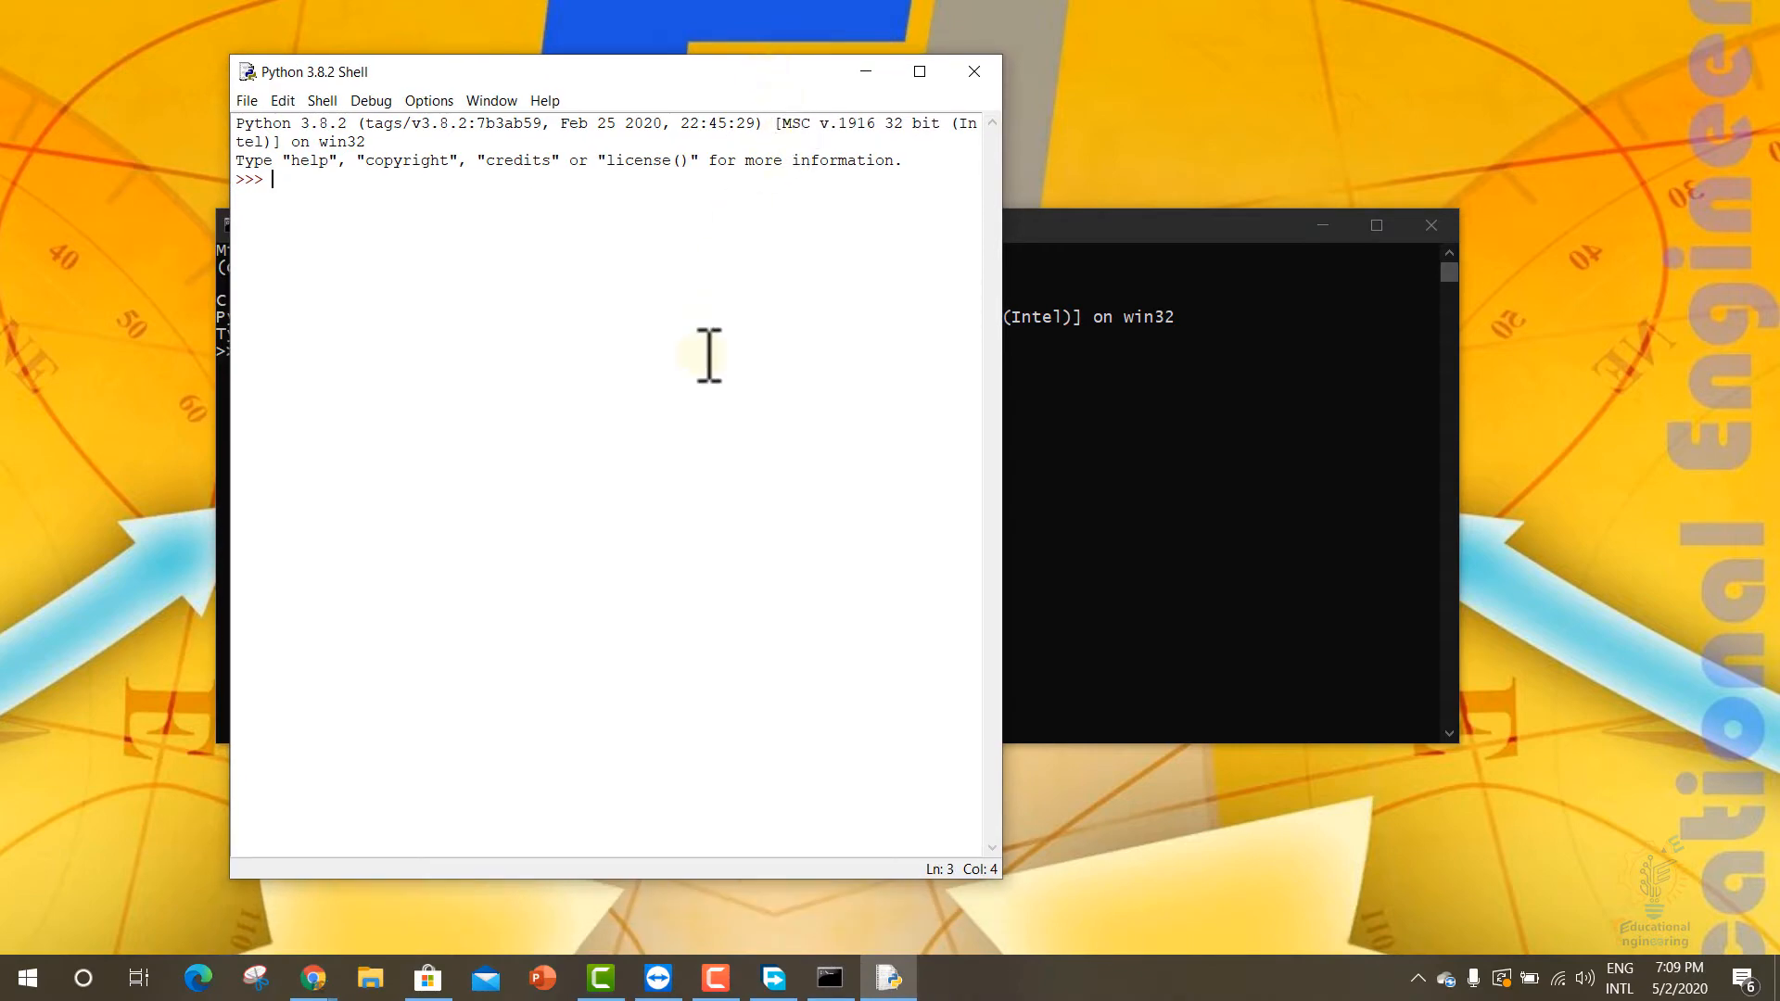
Step: Switch to the Chrome window with the Python downloads page and search the web for pycharm
mouse_move(313, 979)
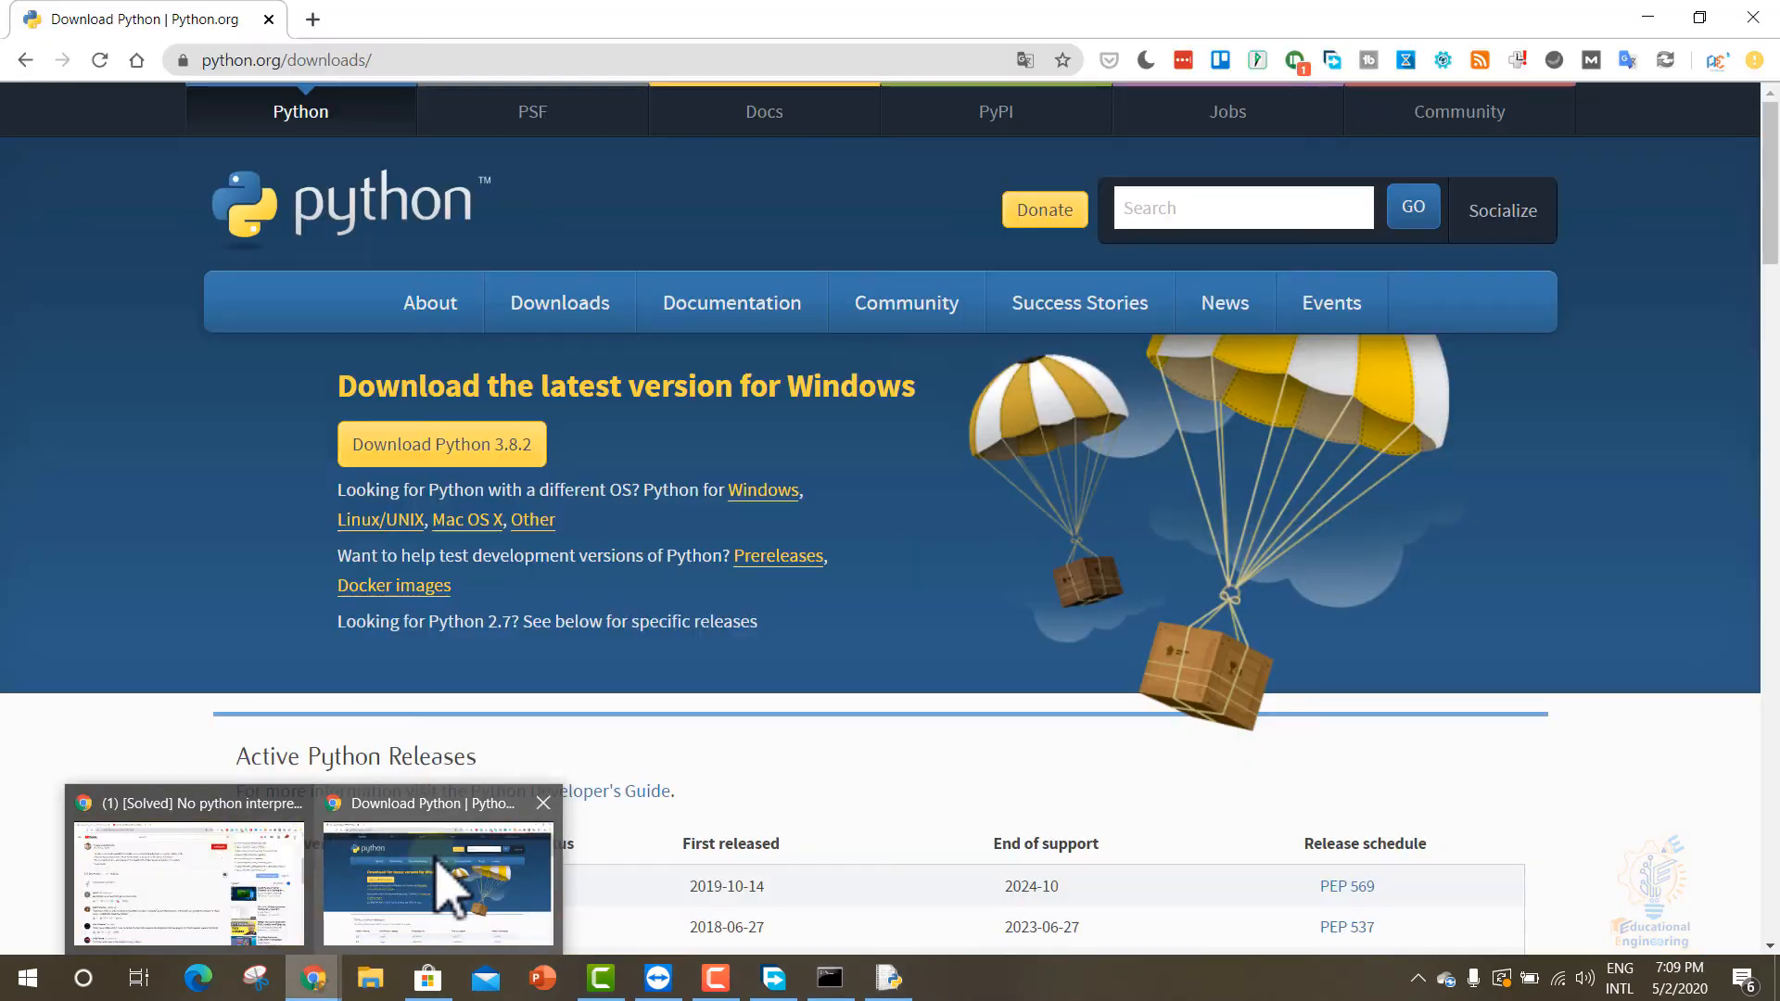
left_click(436, 867)
left_click(312, 57)
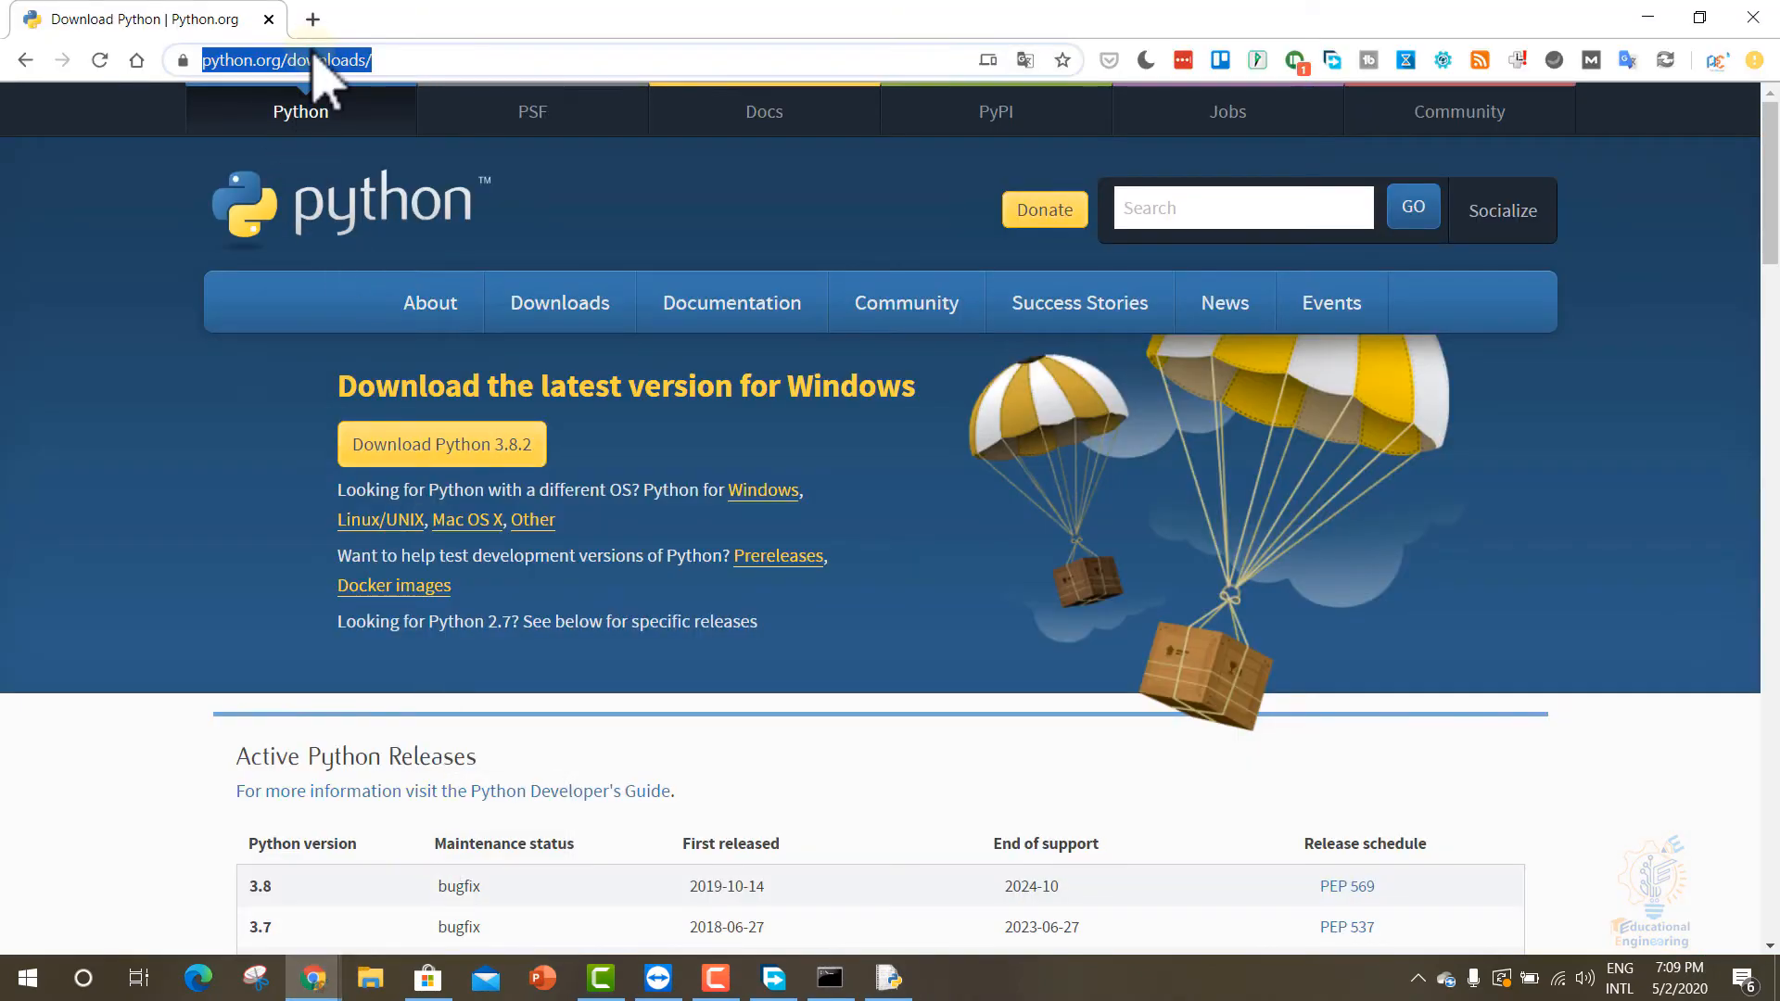
type("oyc")
key("BackSpace")
key("BackSpace")
key("BackSpace")
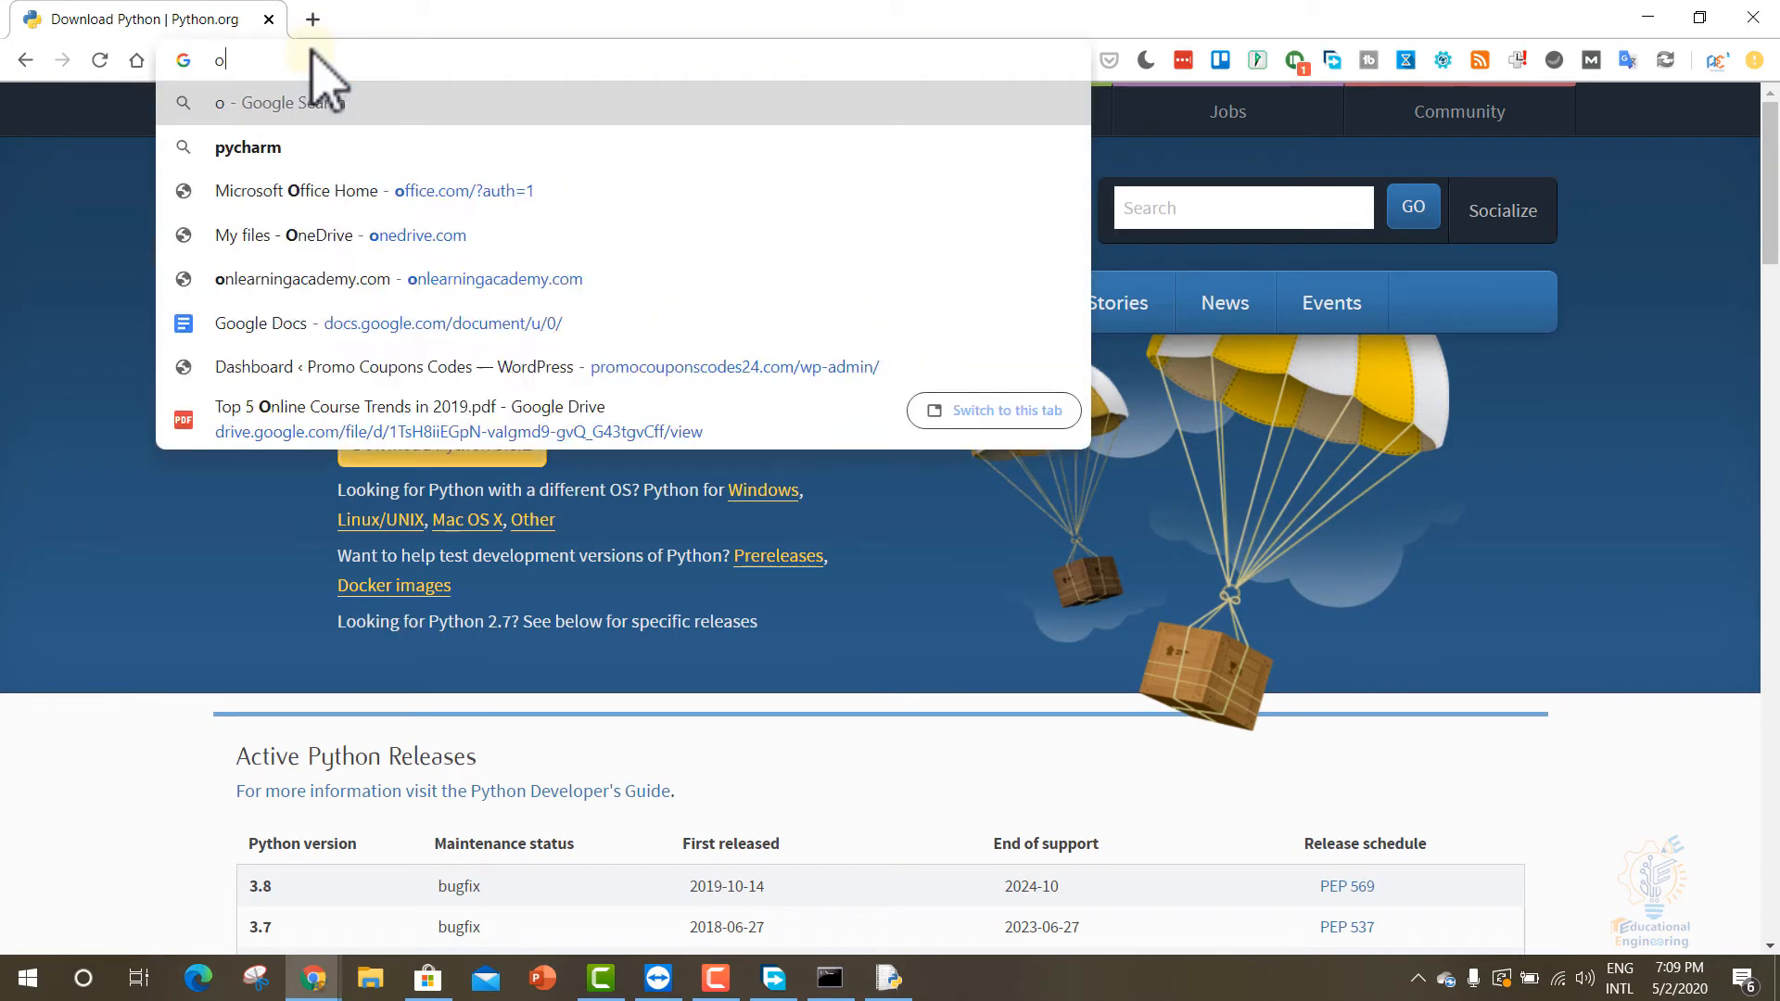
type("pycharm")
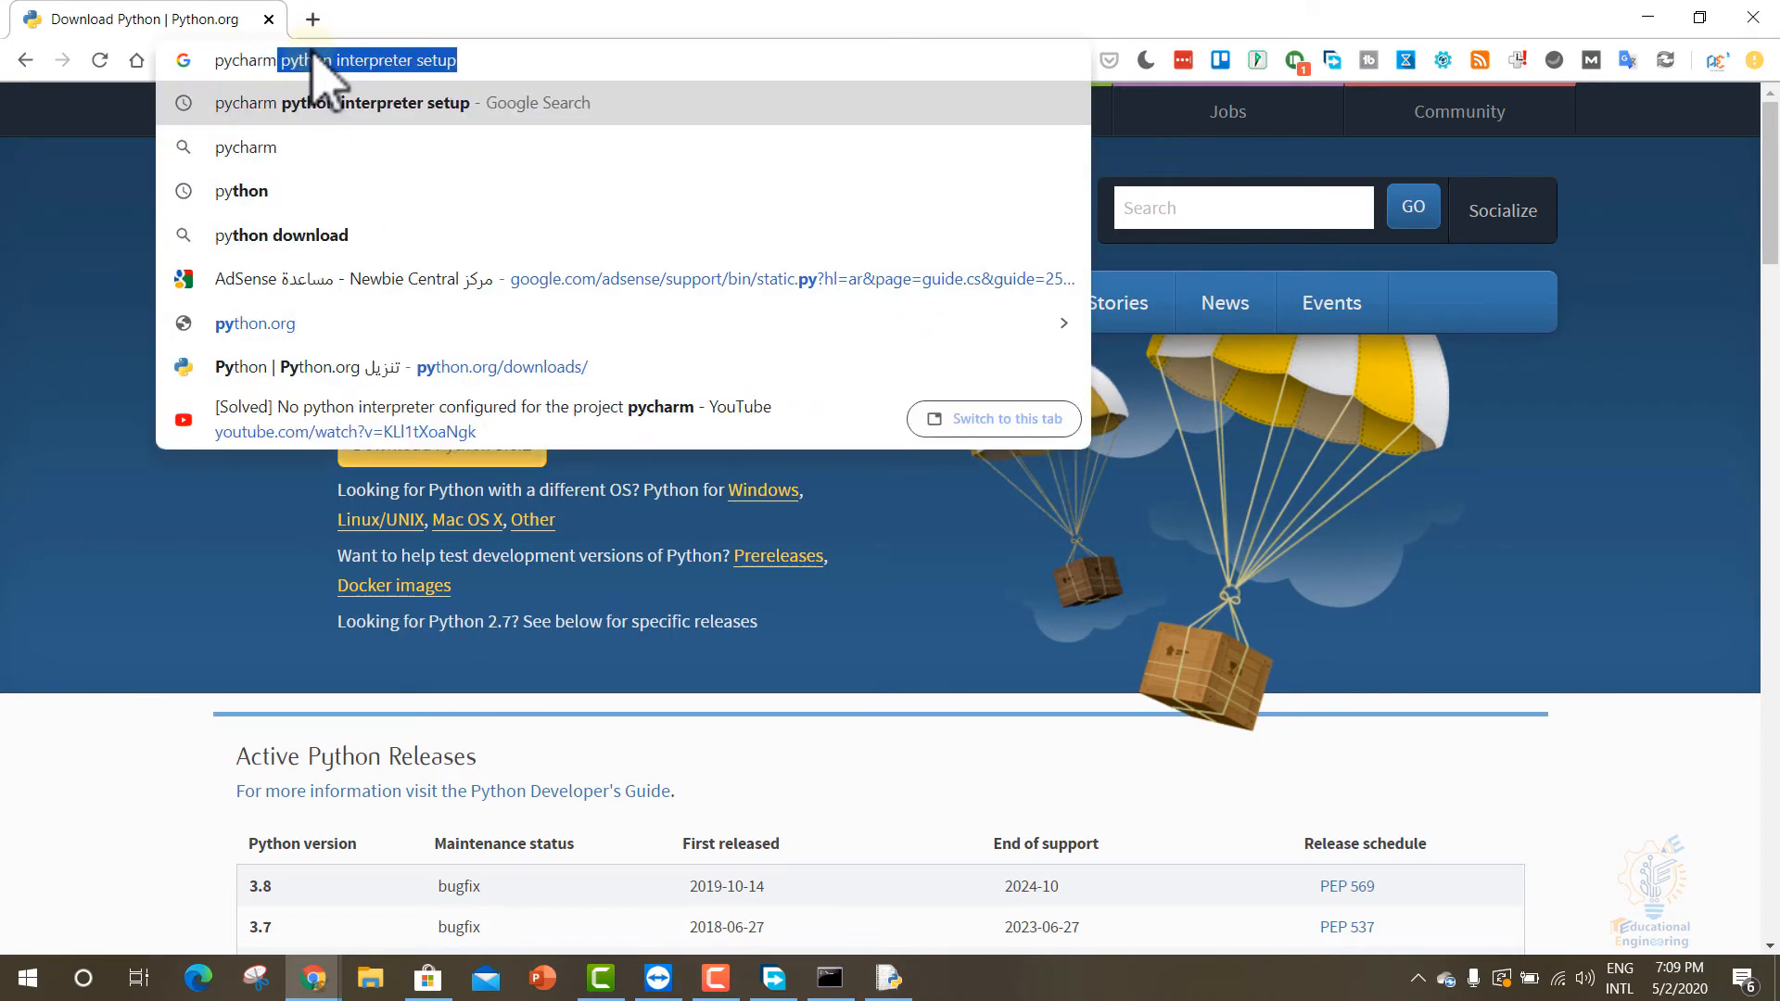
key("Delete")
key("Return")
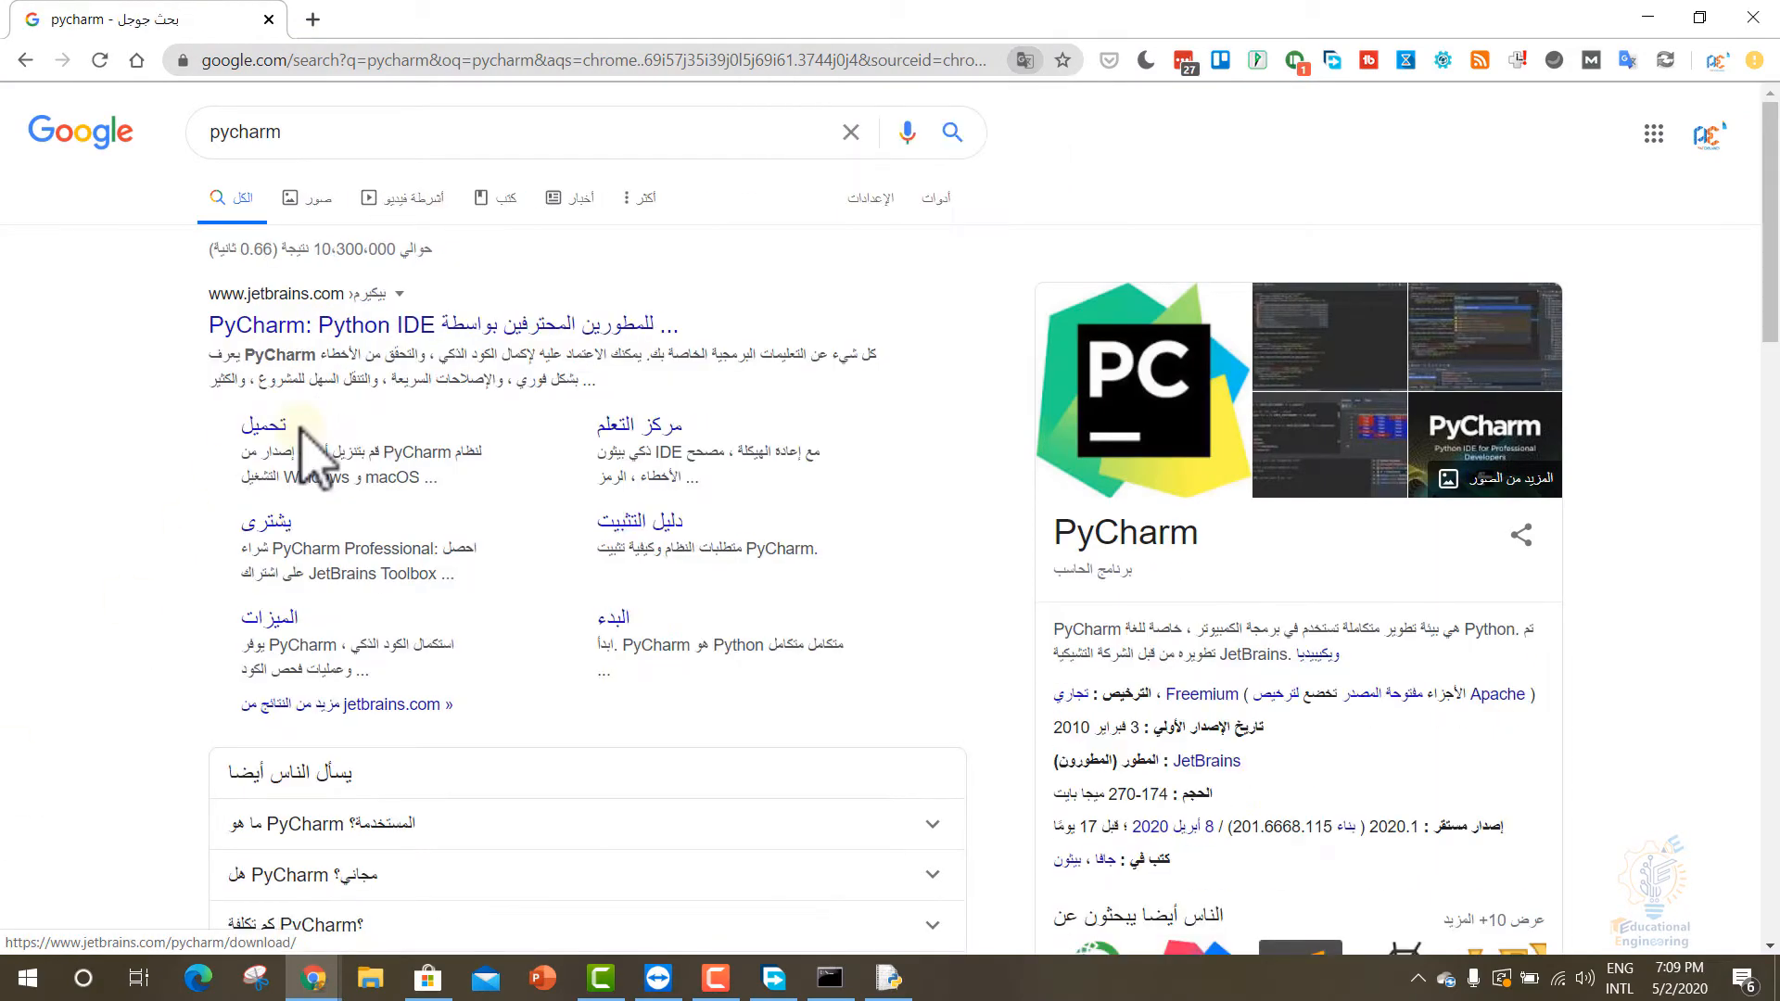
Step: Open the JetBrains PyCharm download page from the search results, show it in English and dismiss the cookie notice
left_click(252, 427)
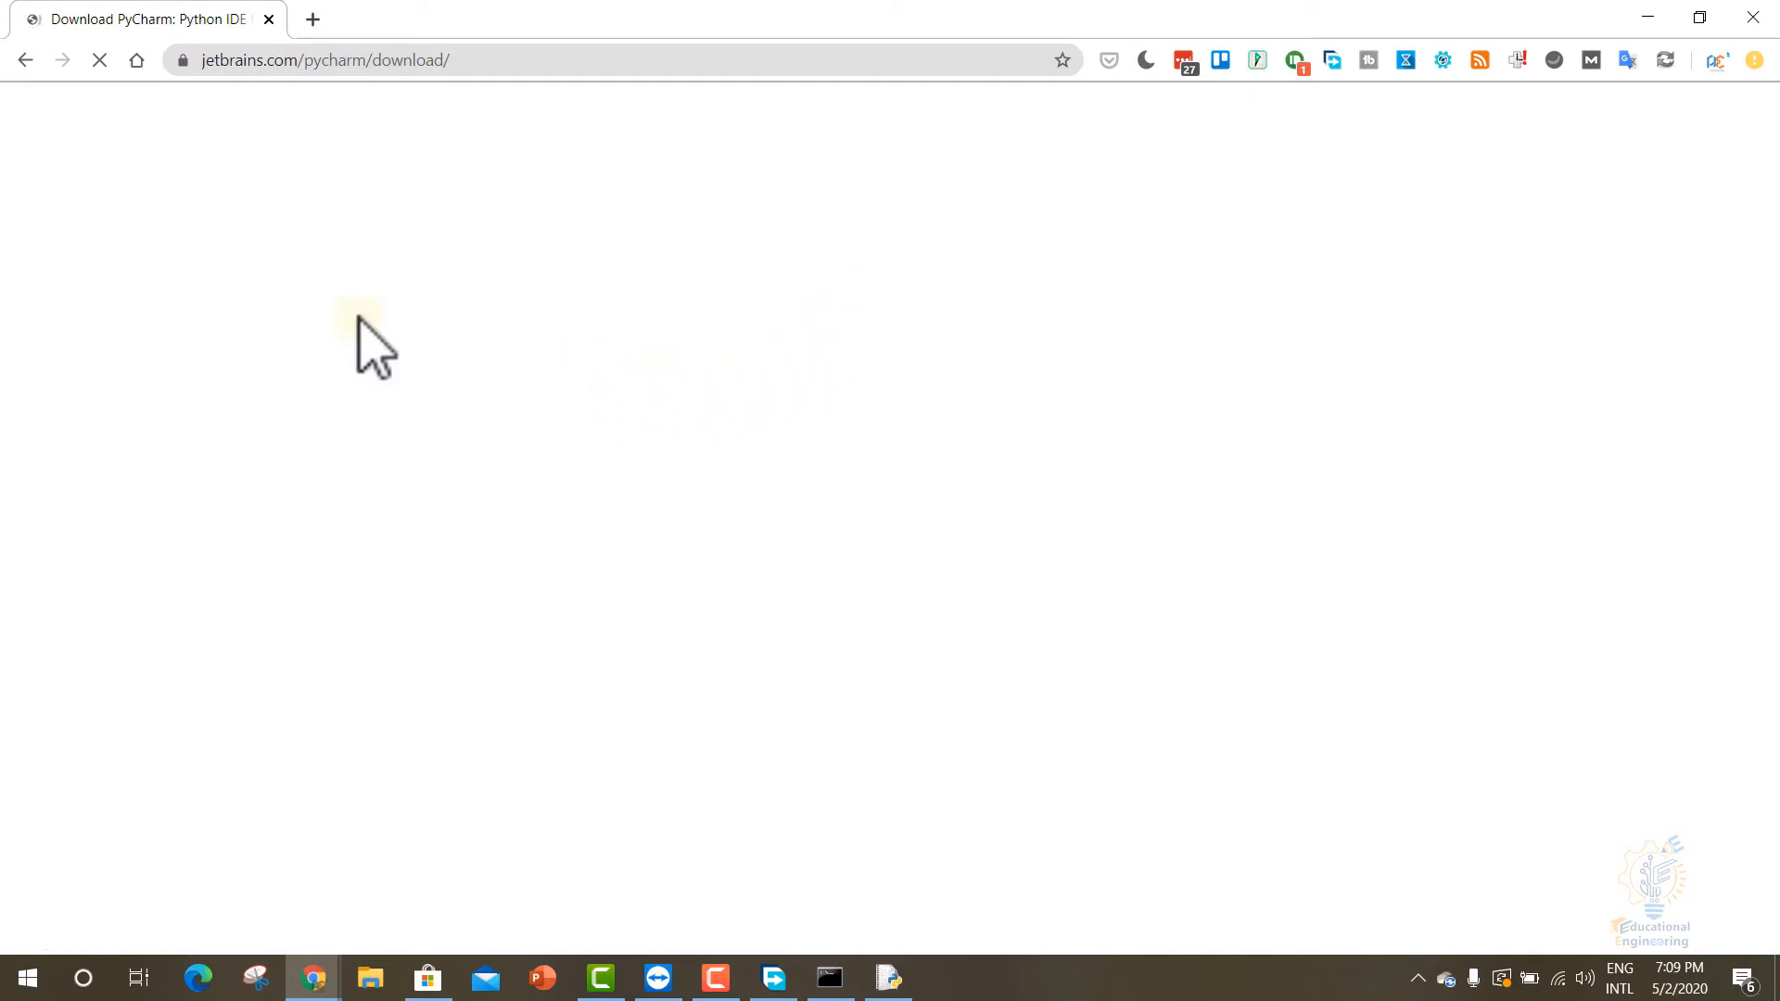
right_click(94, 299)
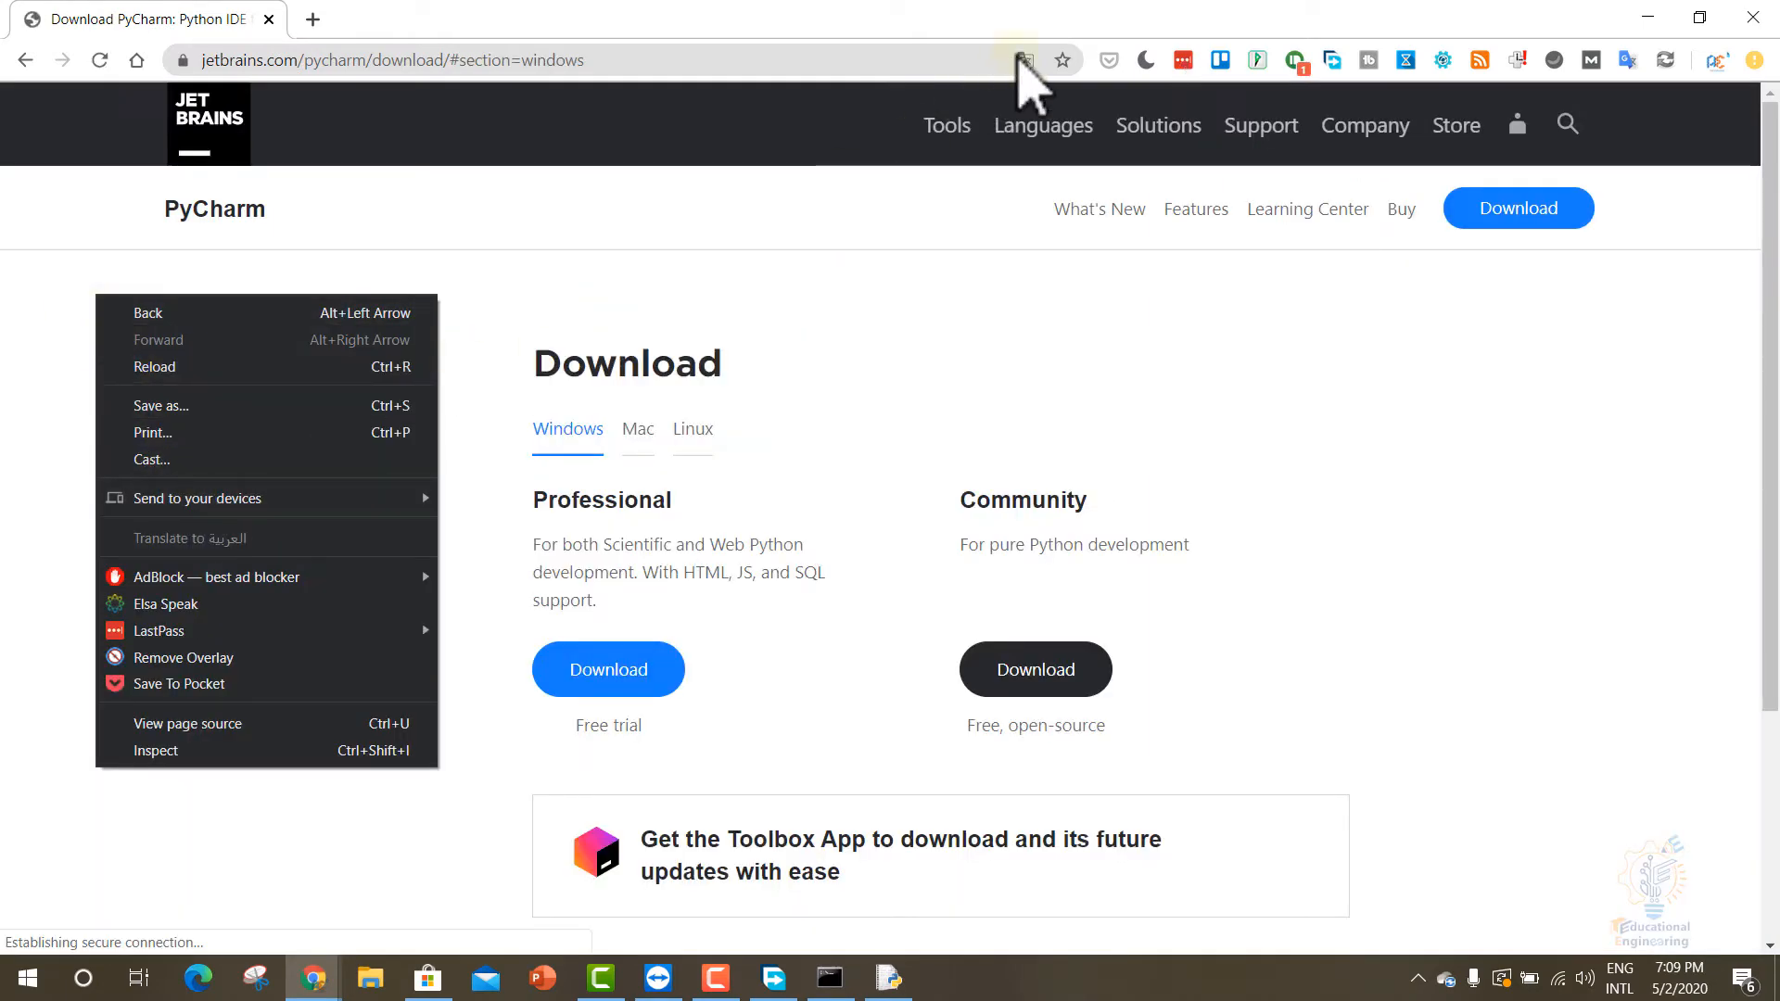
left_click(1026, 62)
left_click(809, 104)
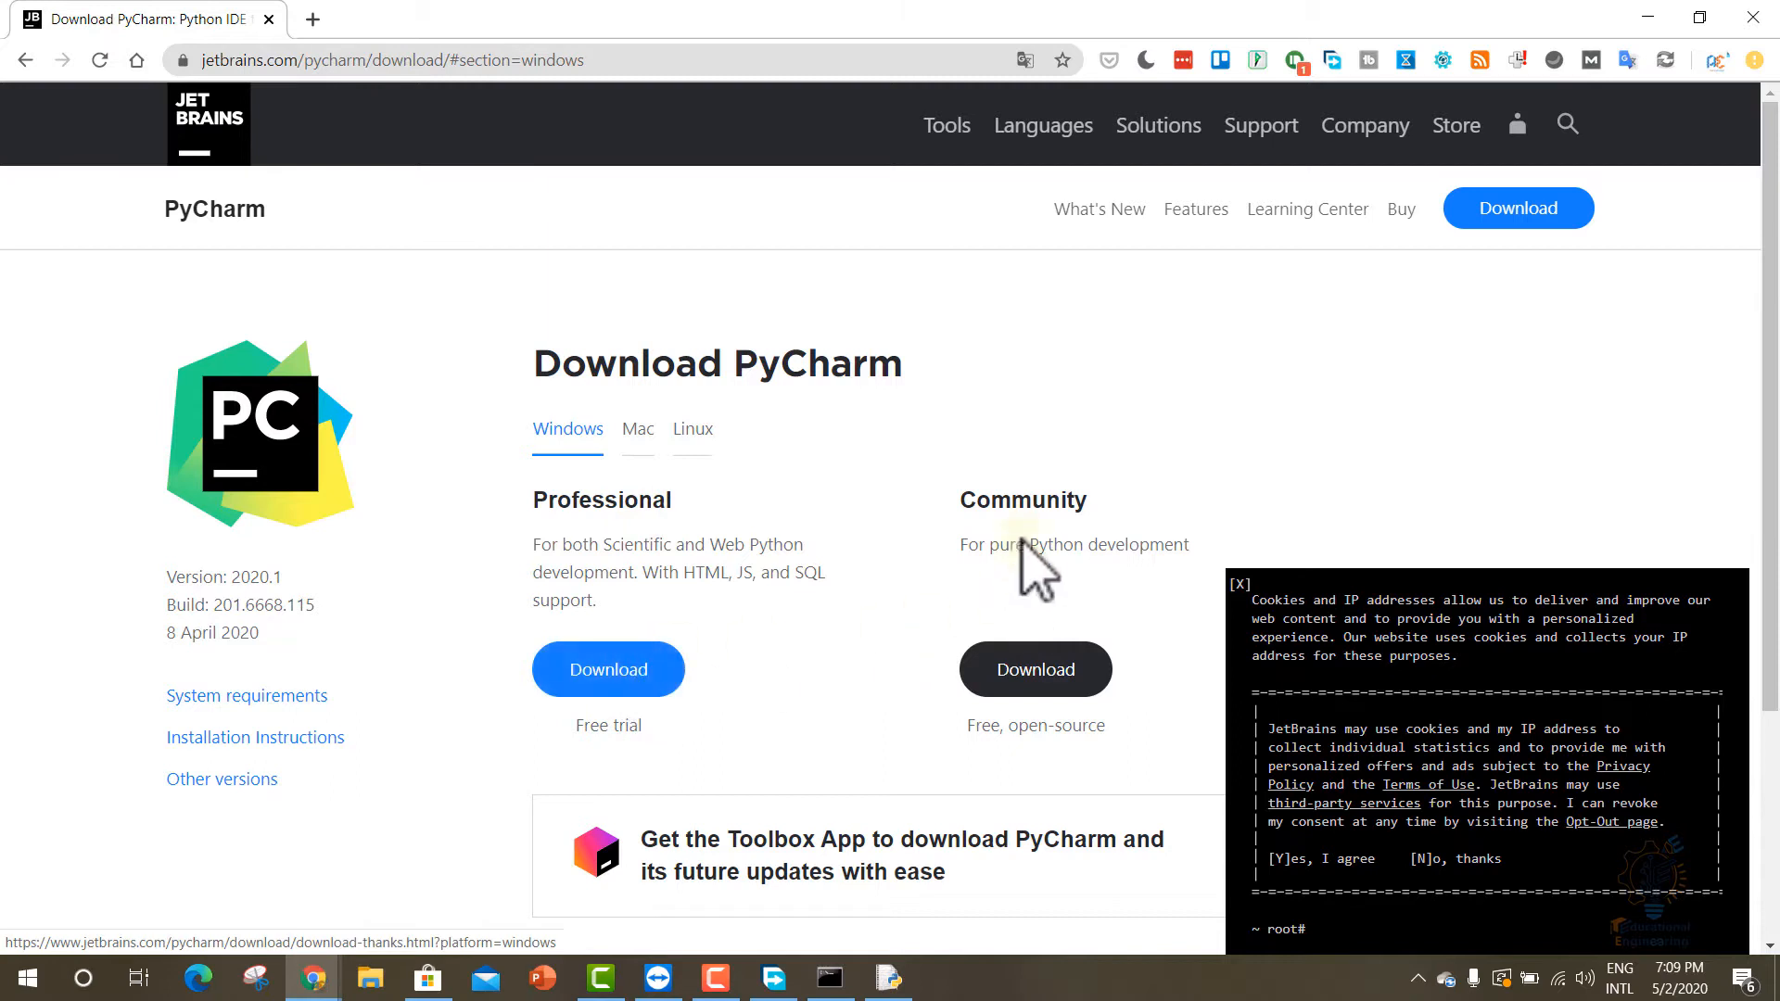
left_click(1239, 586)
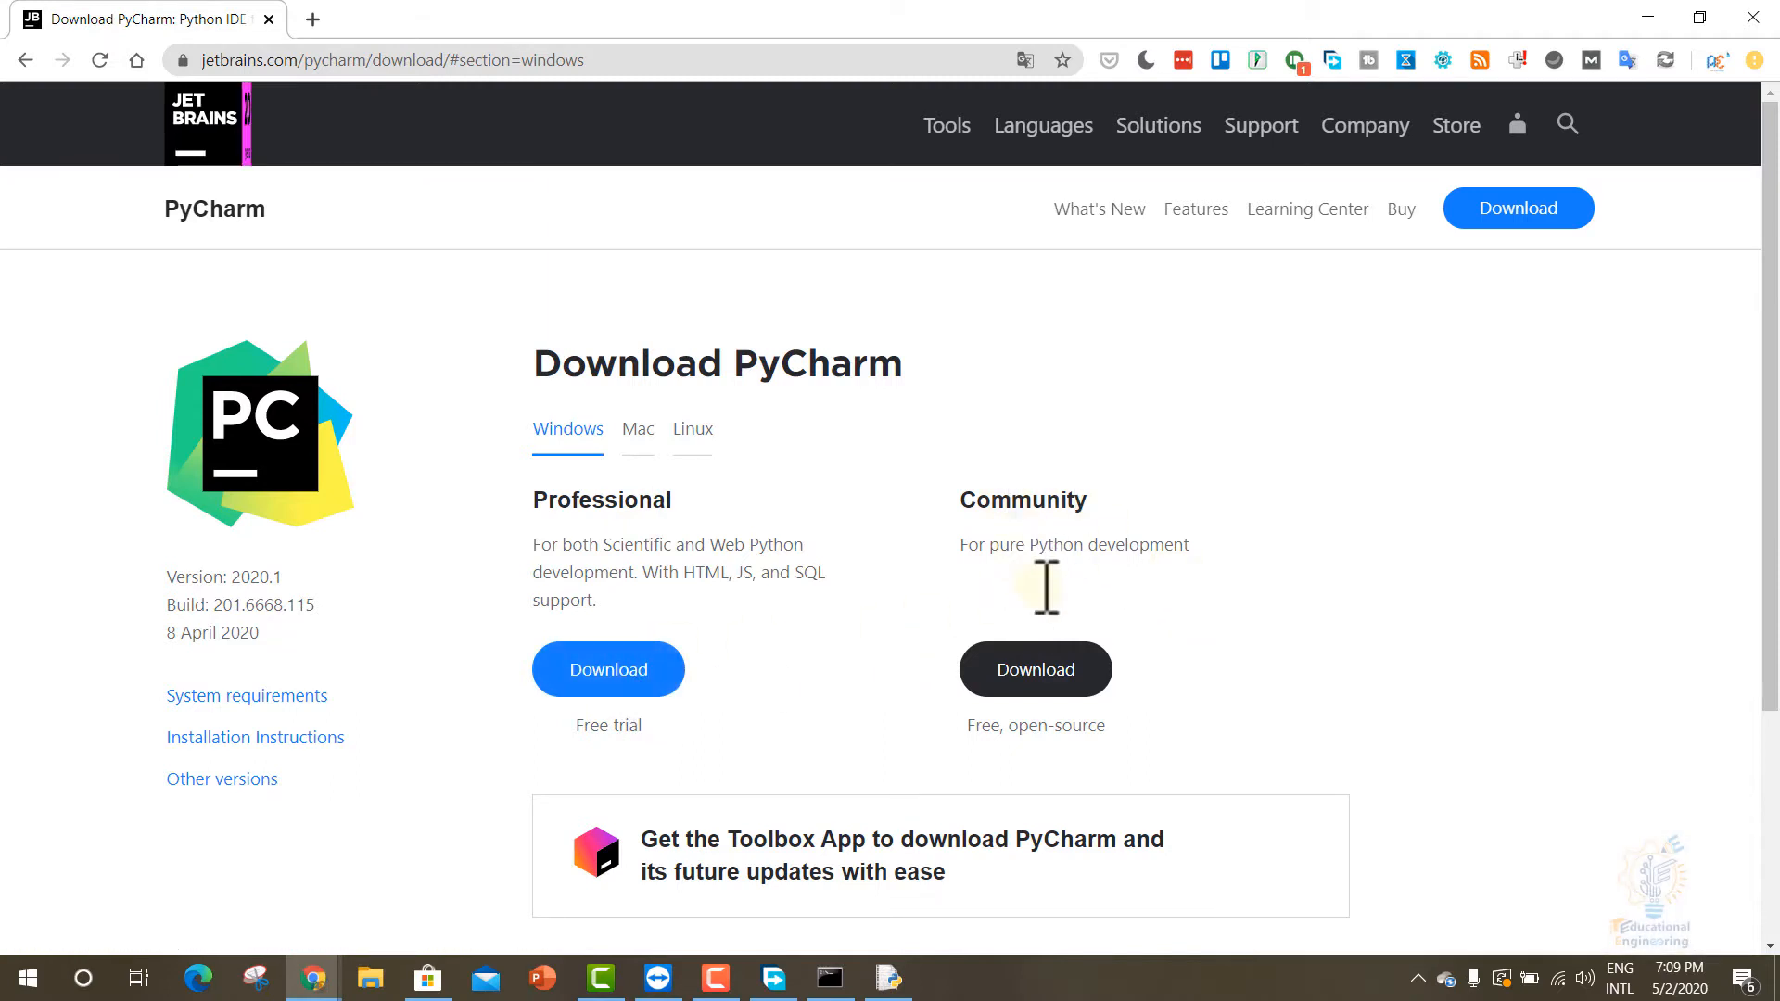
Step: Start downloading the free Community installer pycharm-community-2020.1.exe in Free Download Manager and pause the download
left_click(1039, 678)
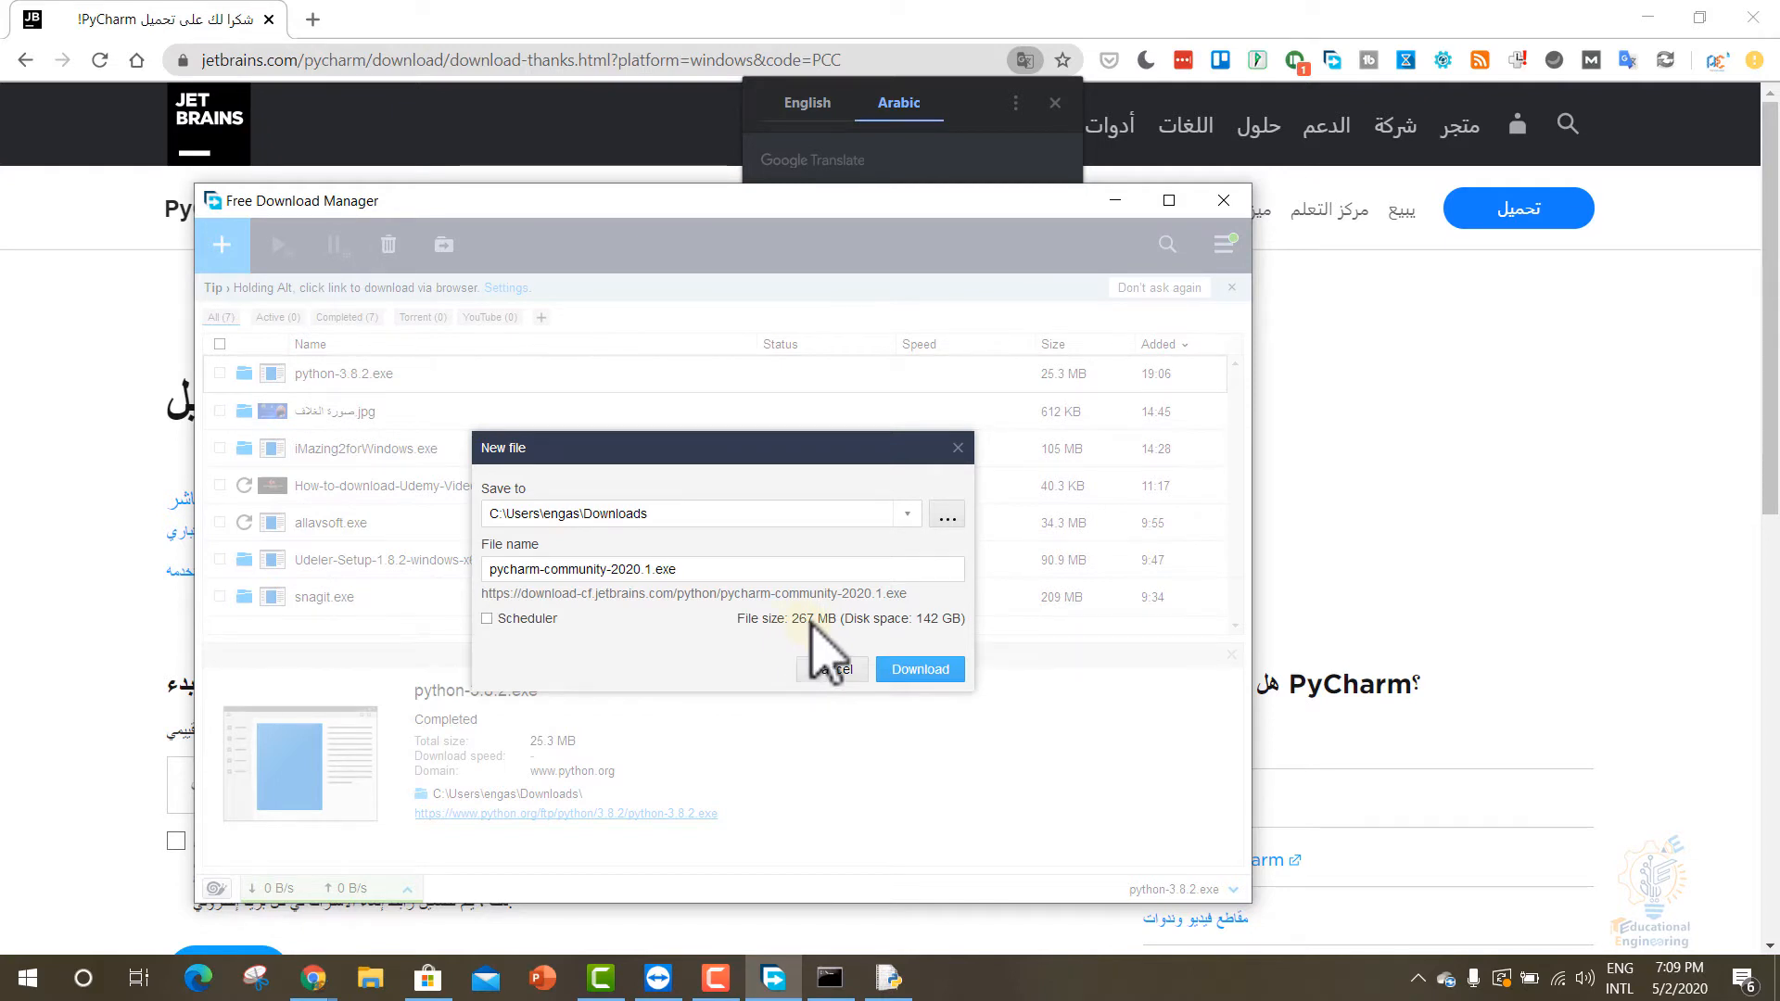
left_click(918, 672)
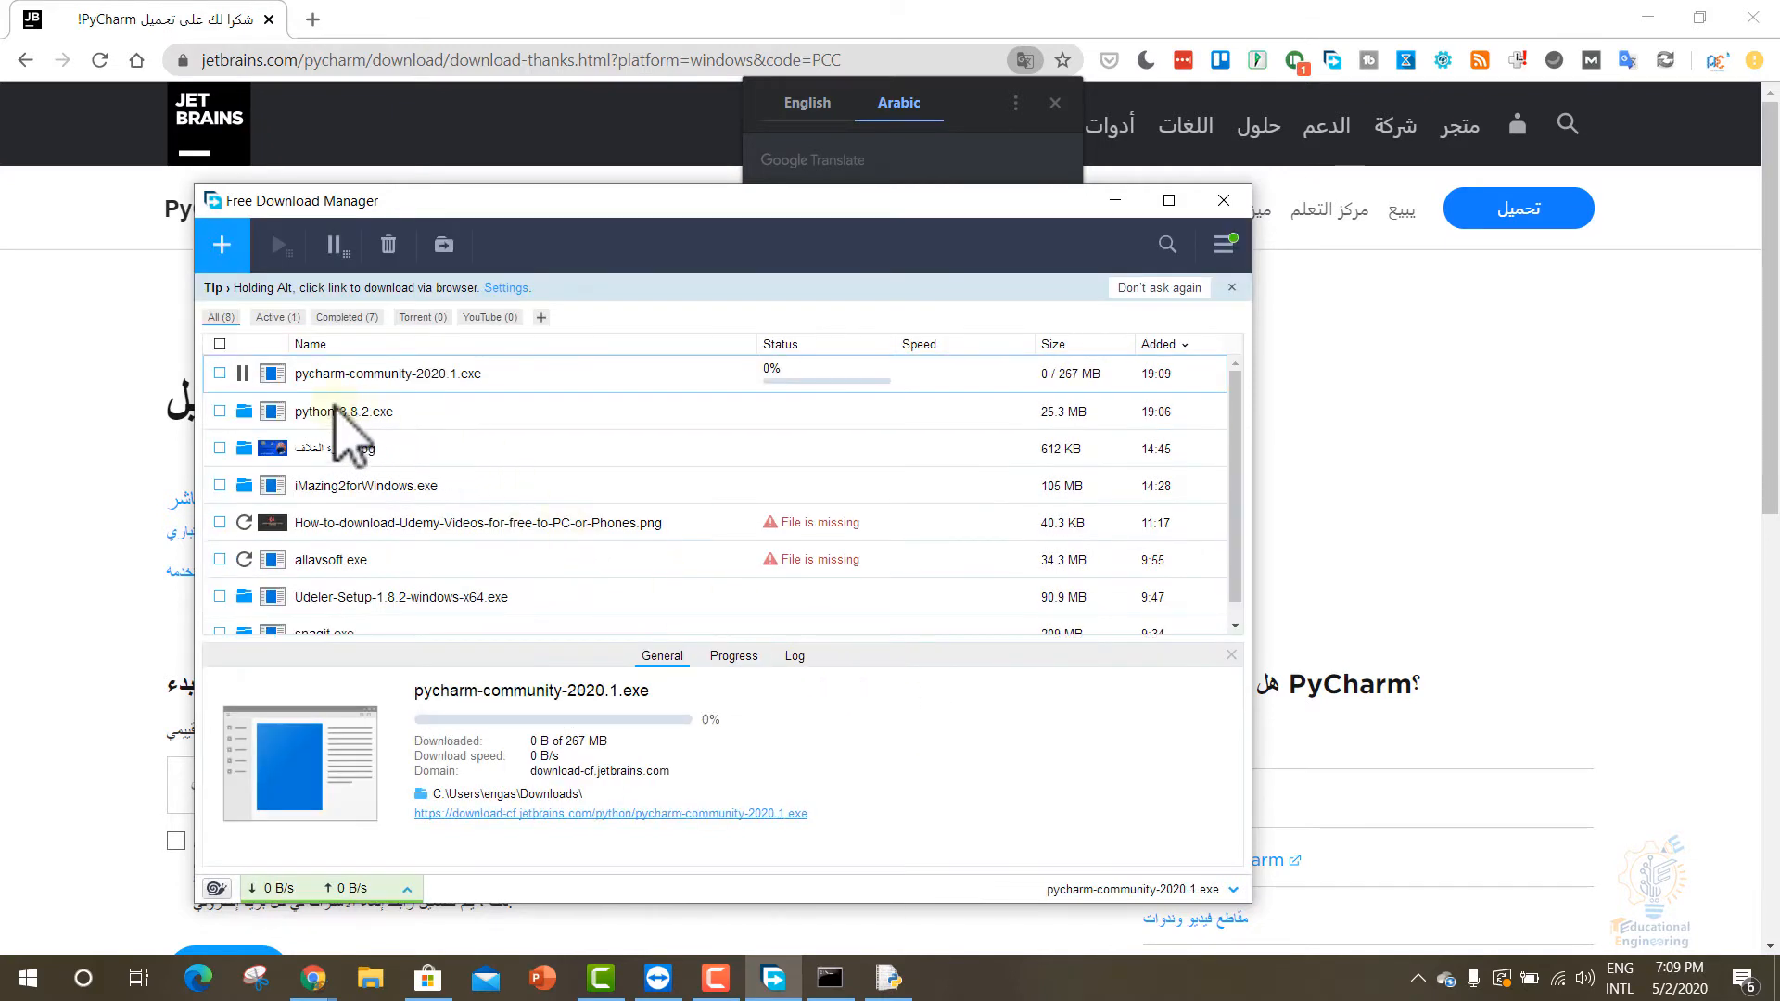
left_click(244, 374)
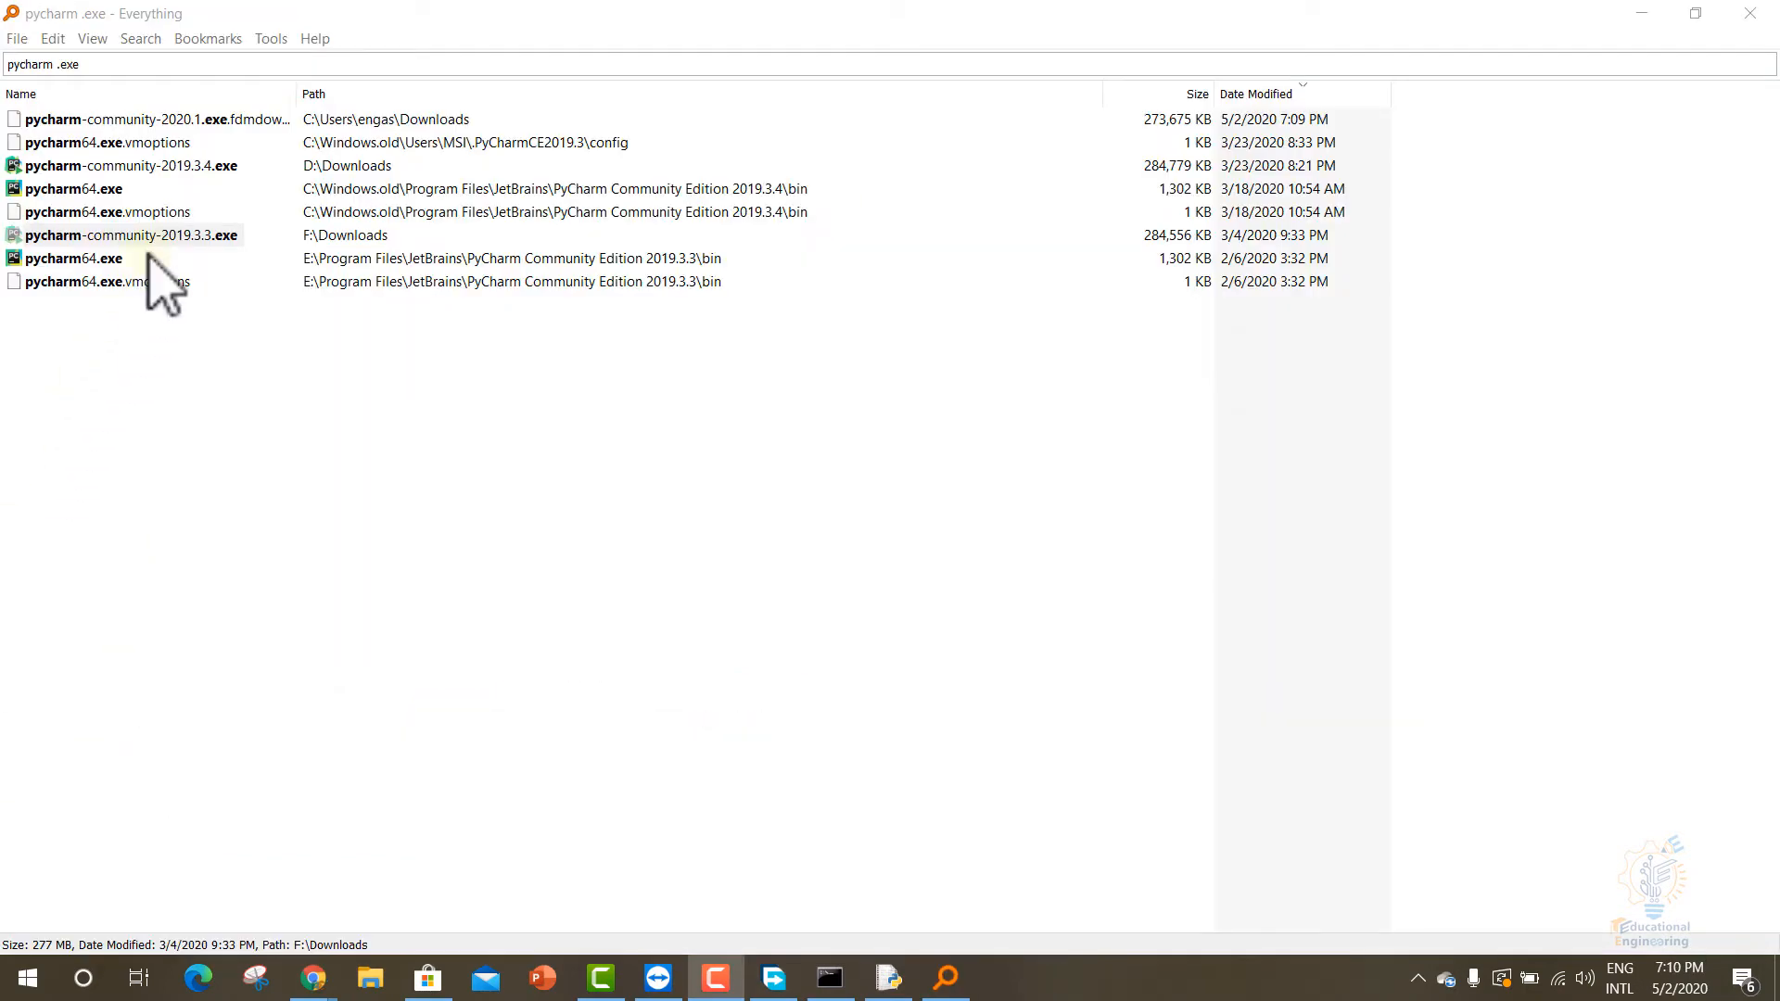
Step: In Everything, run pycharm-community-2019.3.3.exe from F:\Downloads and minimize the file search window
left_click(146, 243)
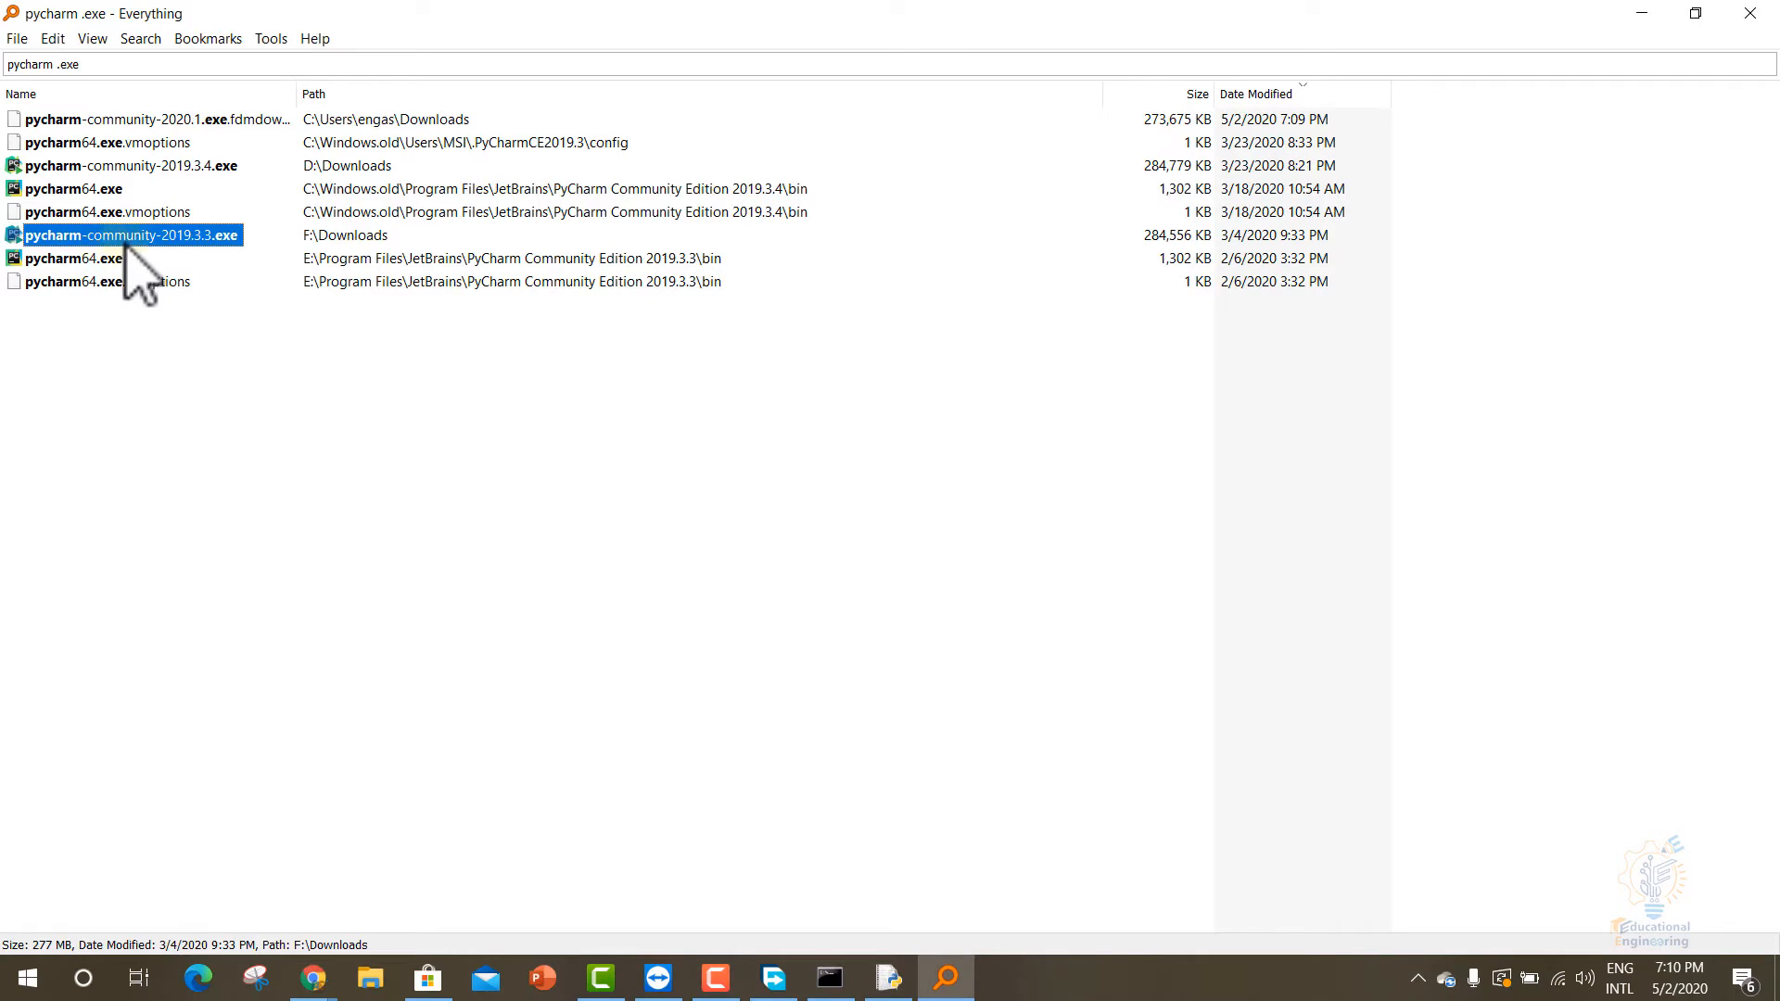
double_click(207, 238)
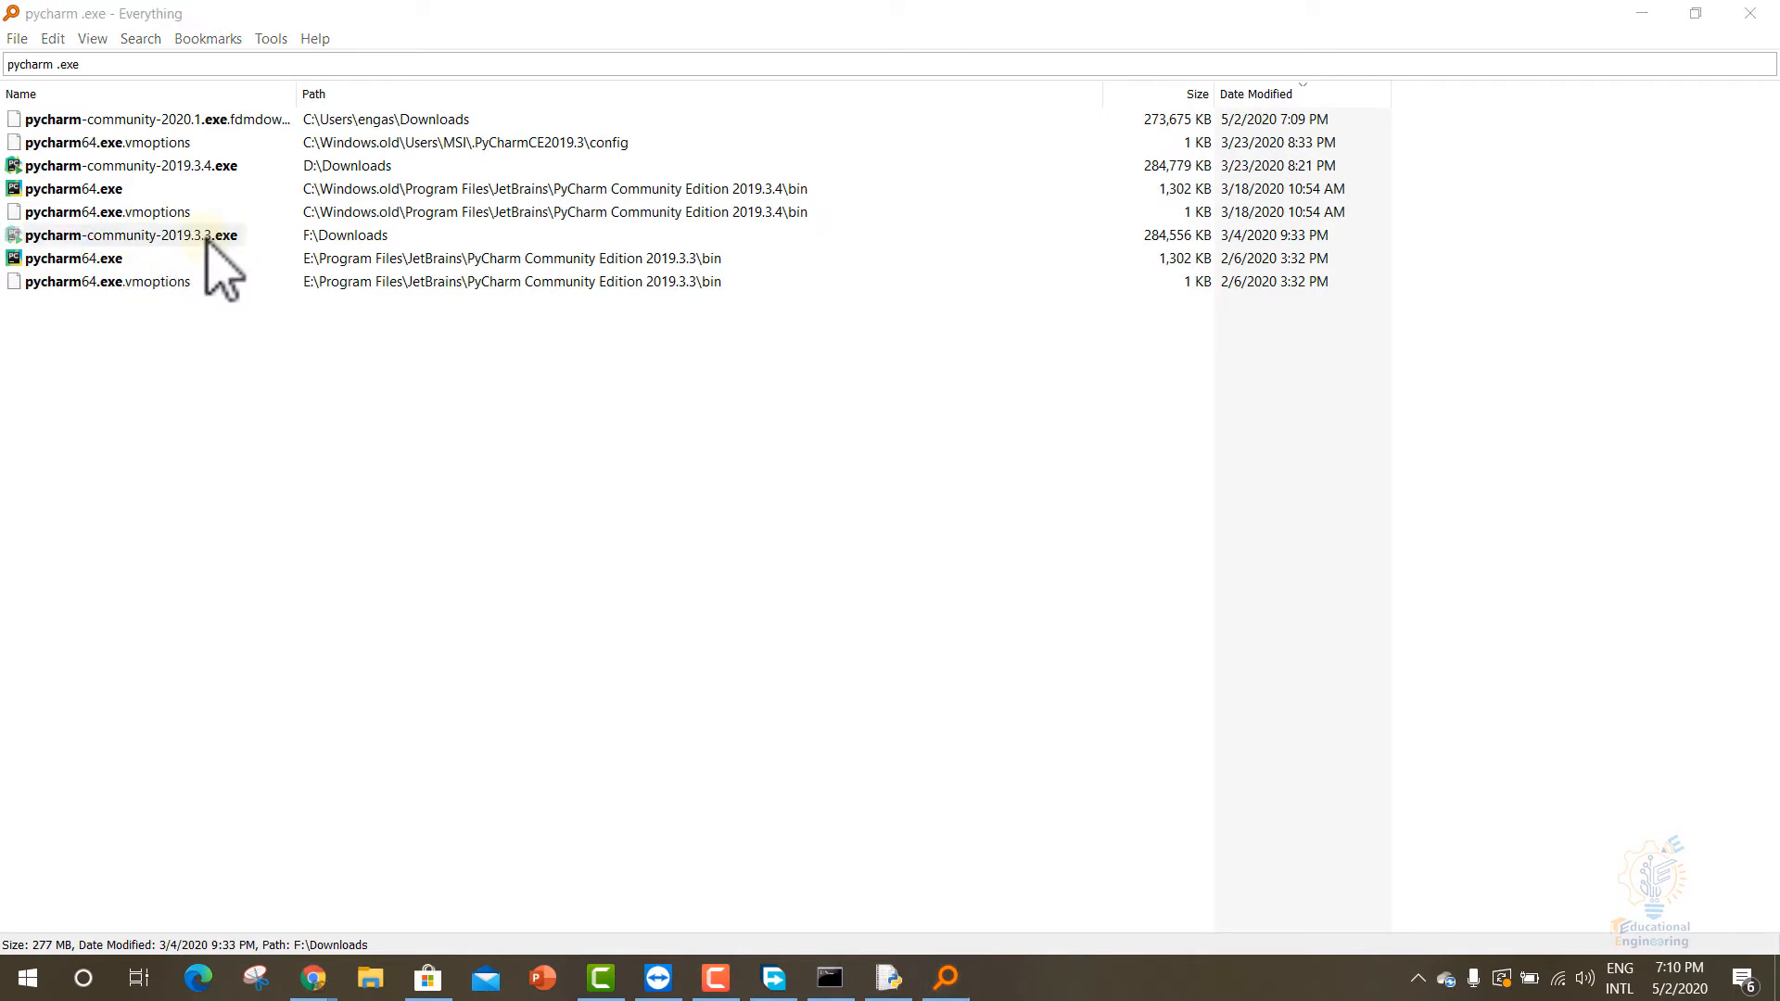
left_click(1640, 13)
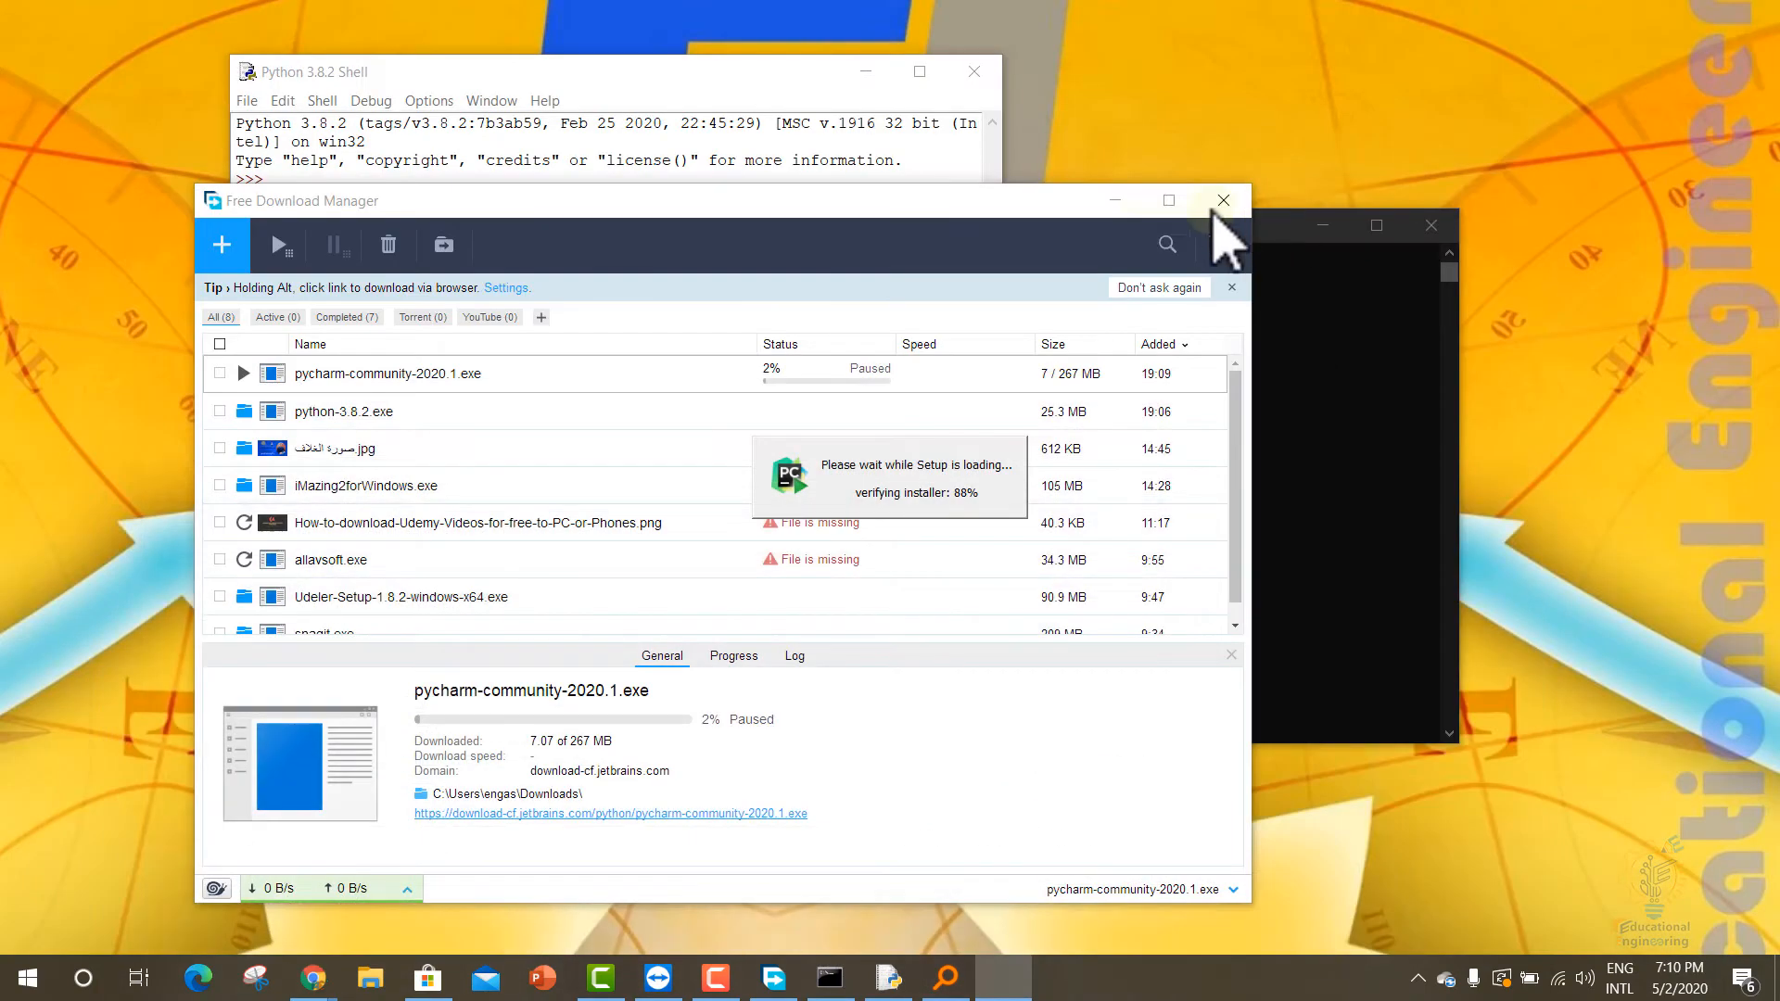
Step: Clear the download manager, Python Shell and Command Prompt windows off the desktop and bring up the PyCharm setup
left_click(1116, 199)
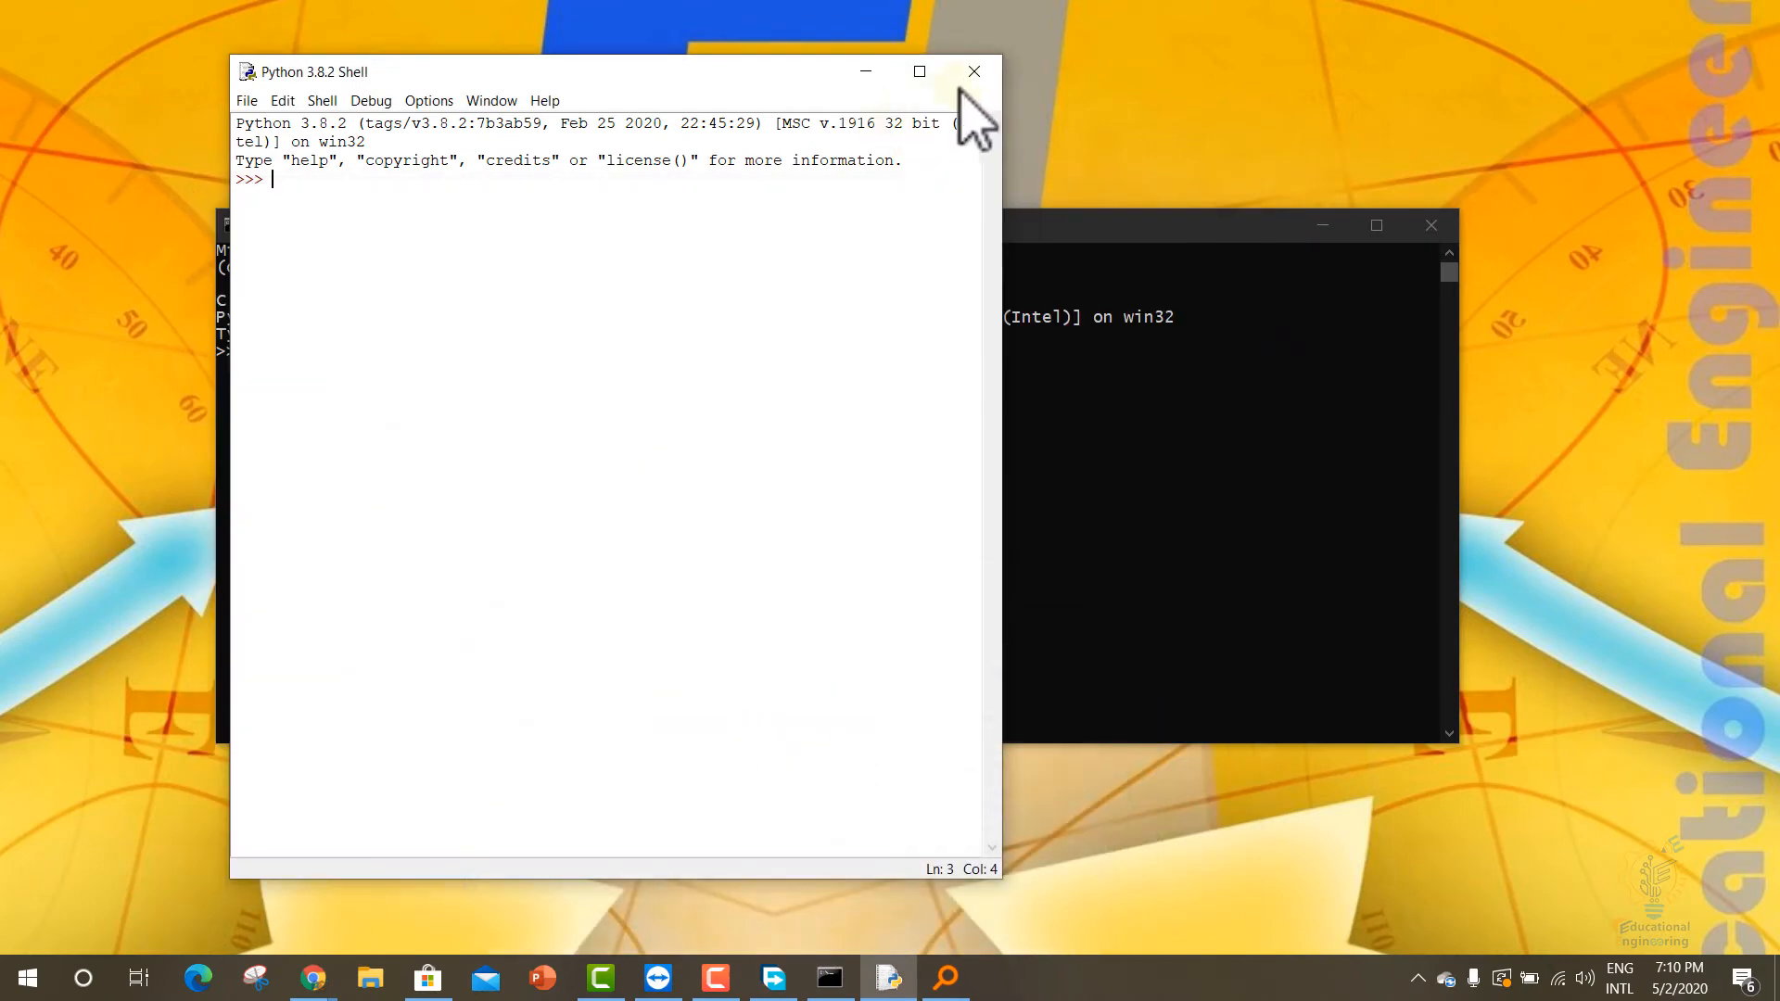
left_click(975, 71)
left_click(1424, 230)
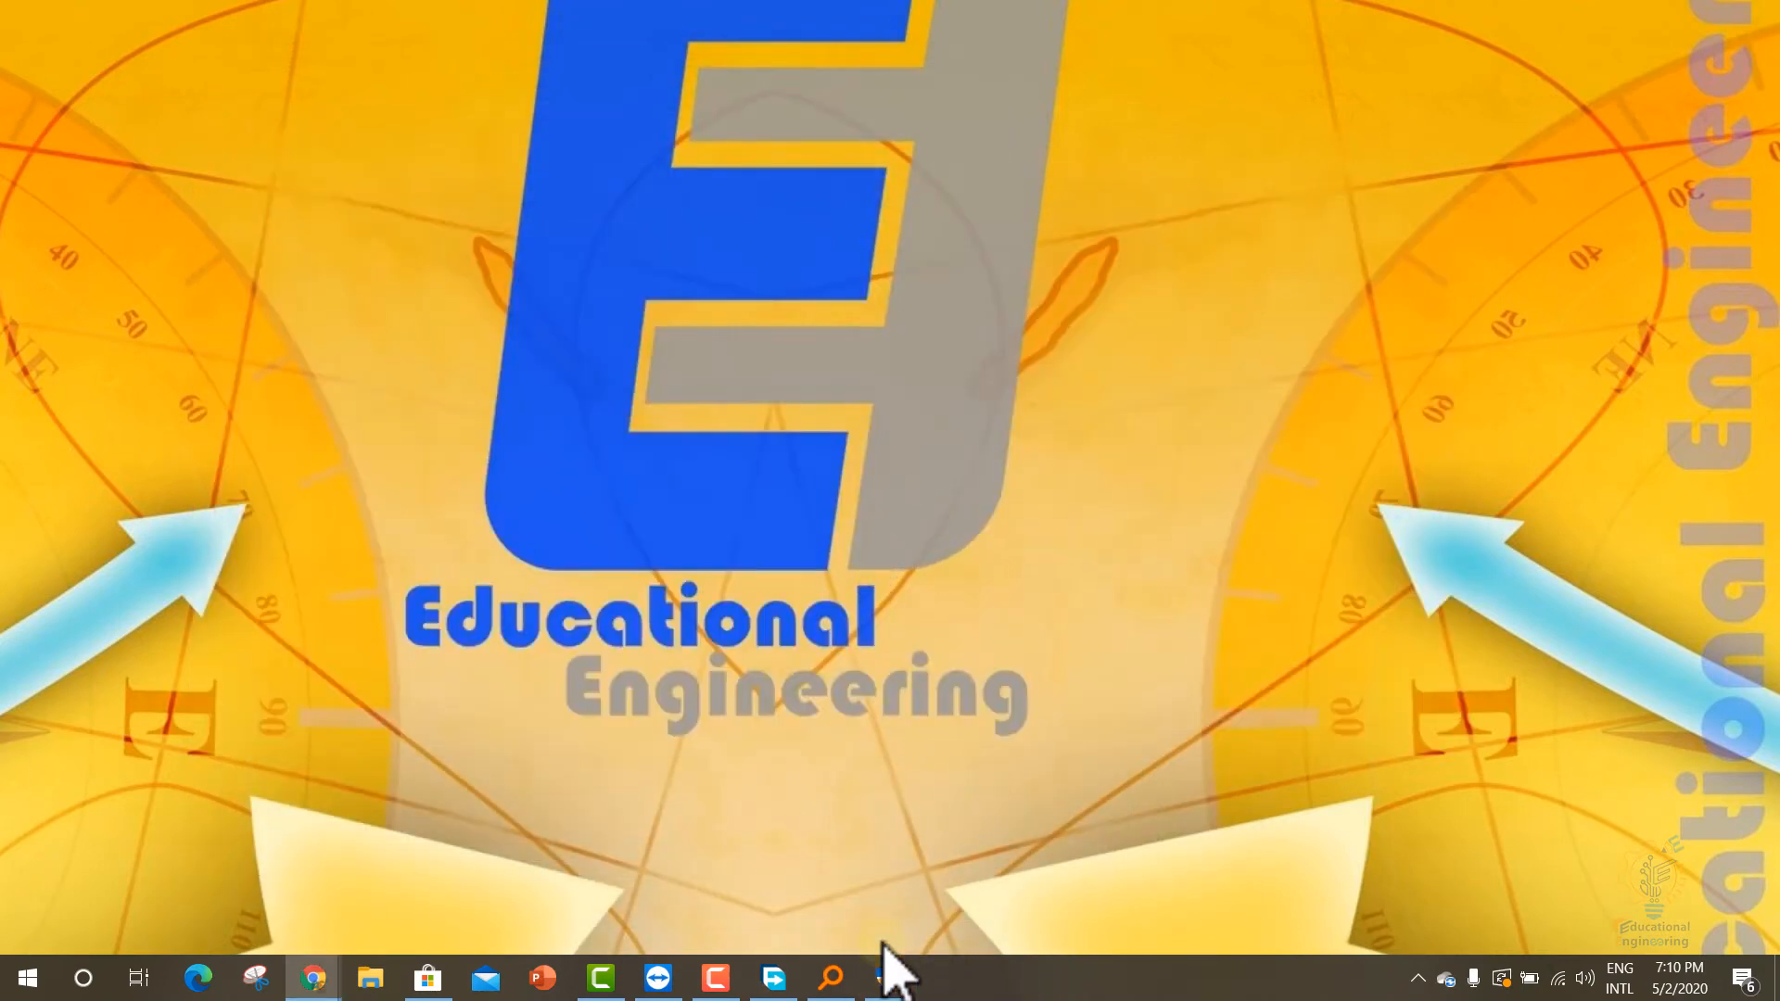
left_click(887, 973)
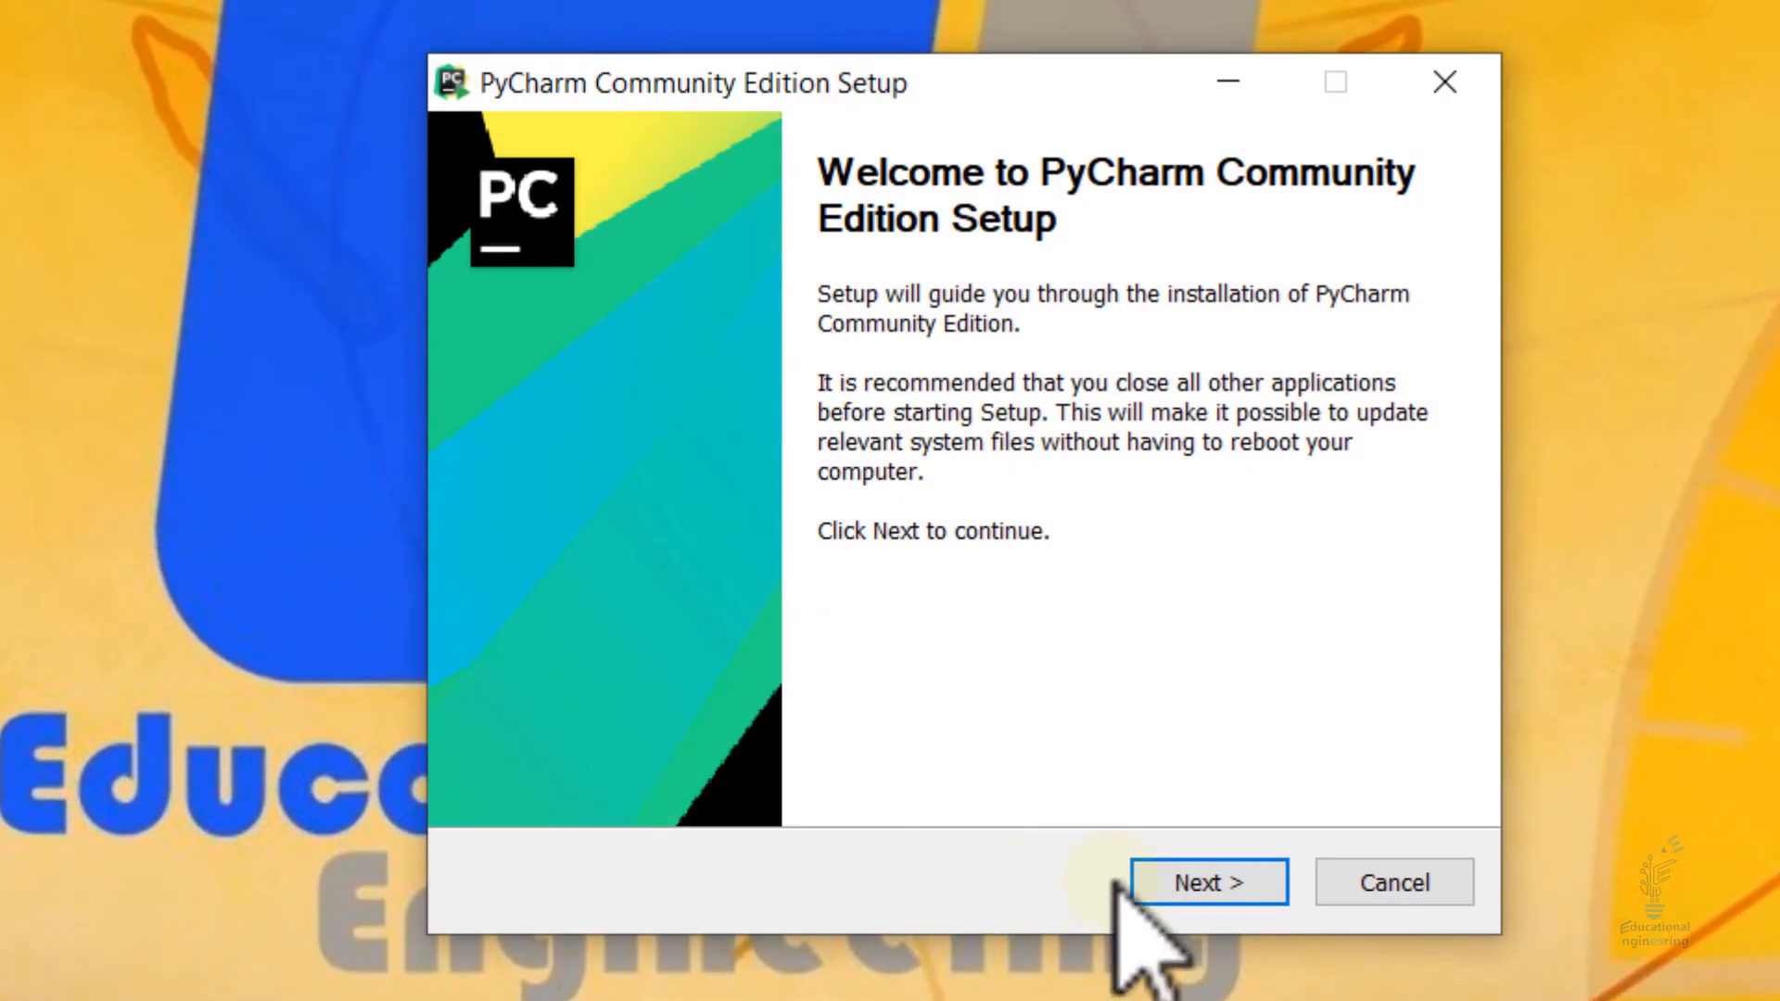
Step: Set the PyCharm setup options to 64-bit launcher shortcut, "Open Folder as Project", launchers dir in PATH and .py association
left_click(1159, 882)
left_click(1159, 882)
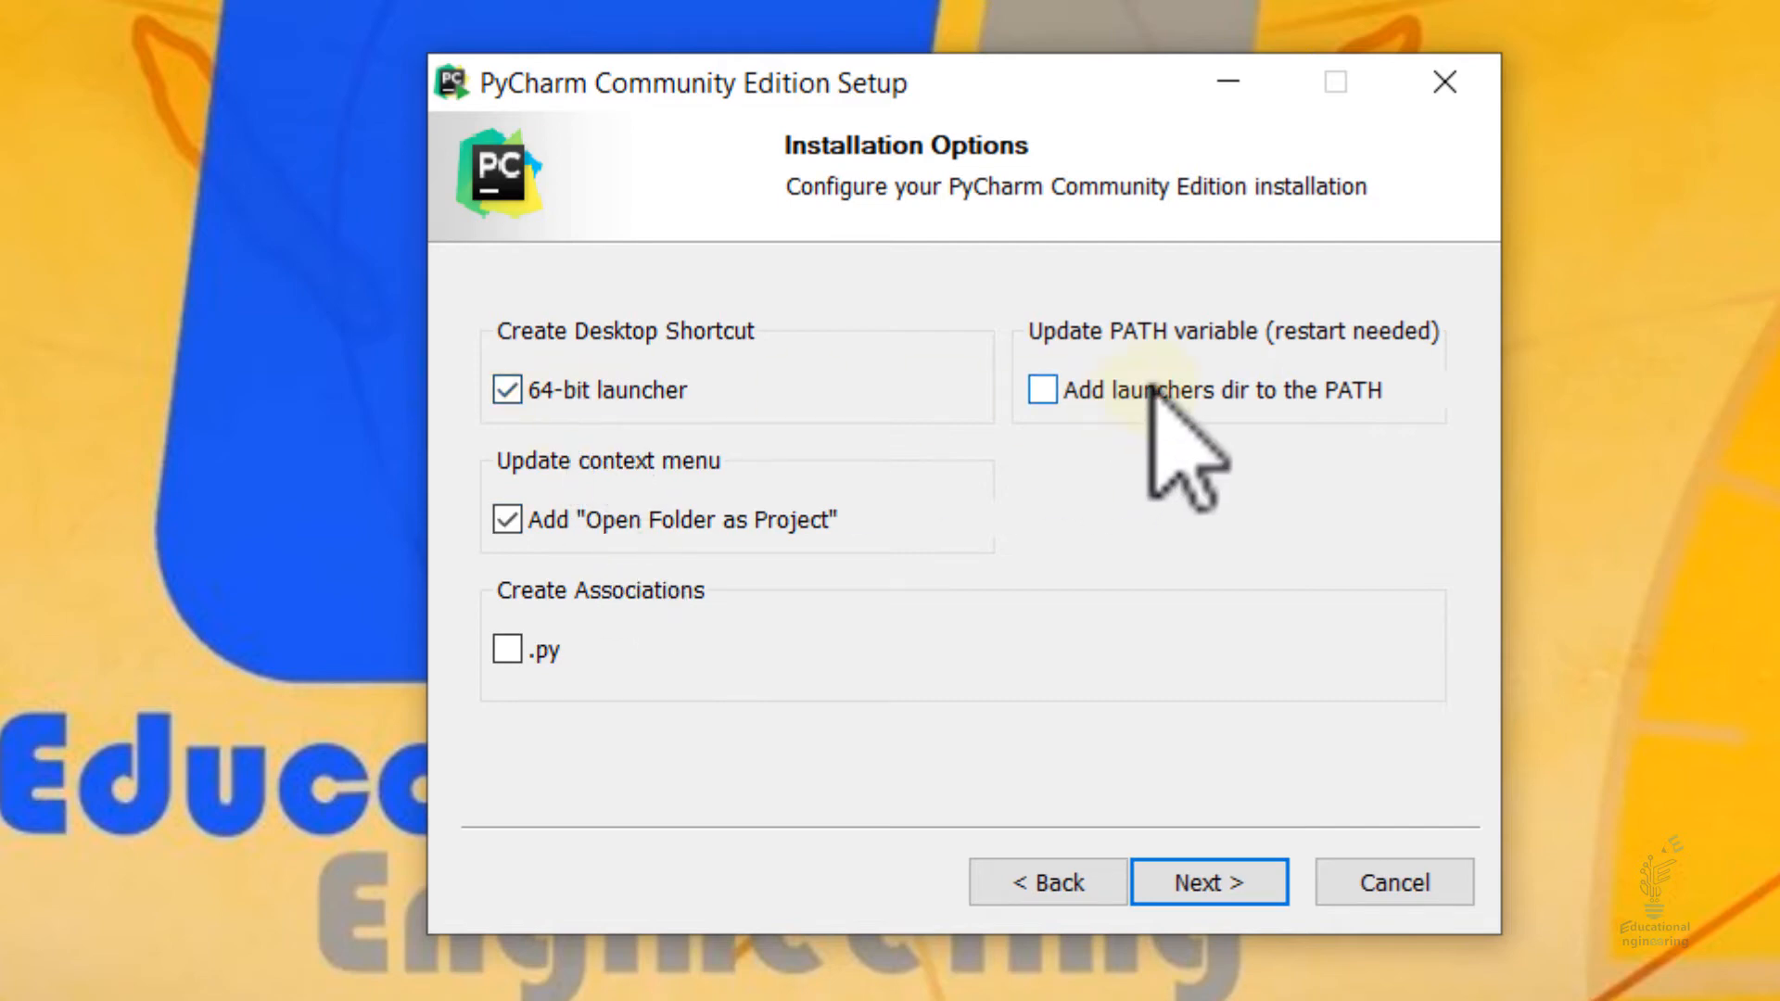
left_click(1104, 391)
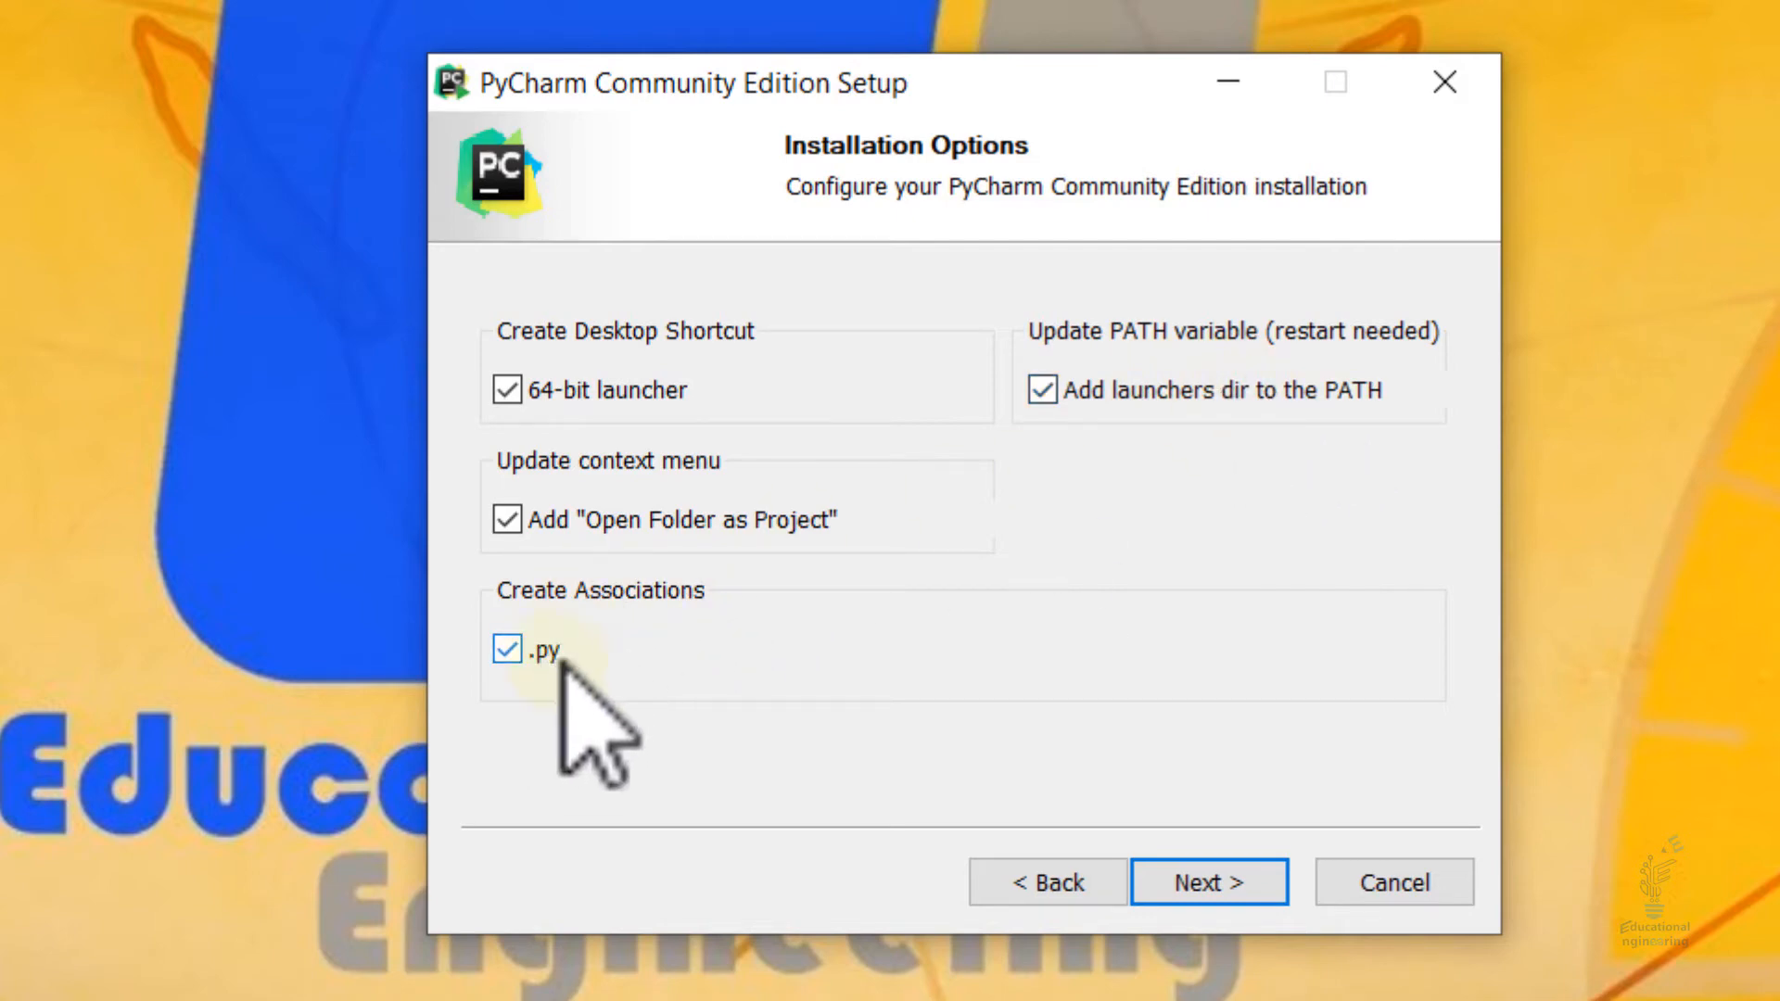
left_click(1229, 879)
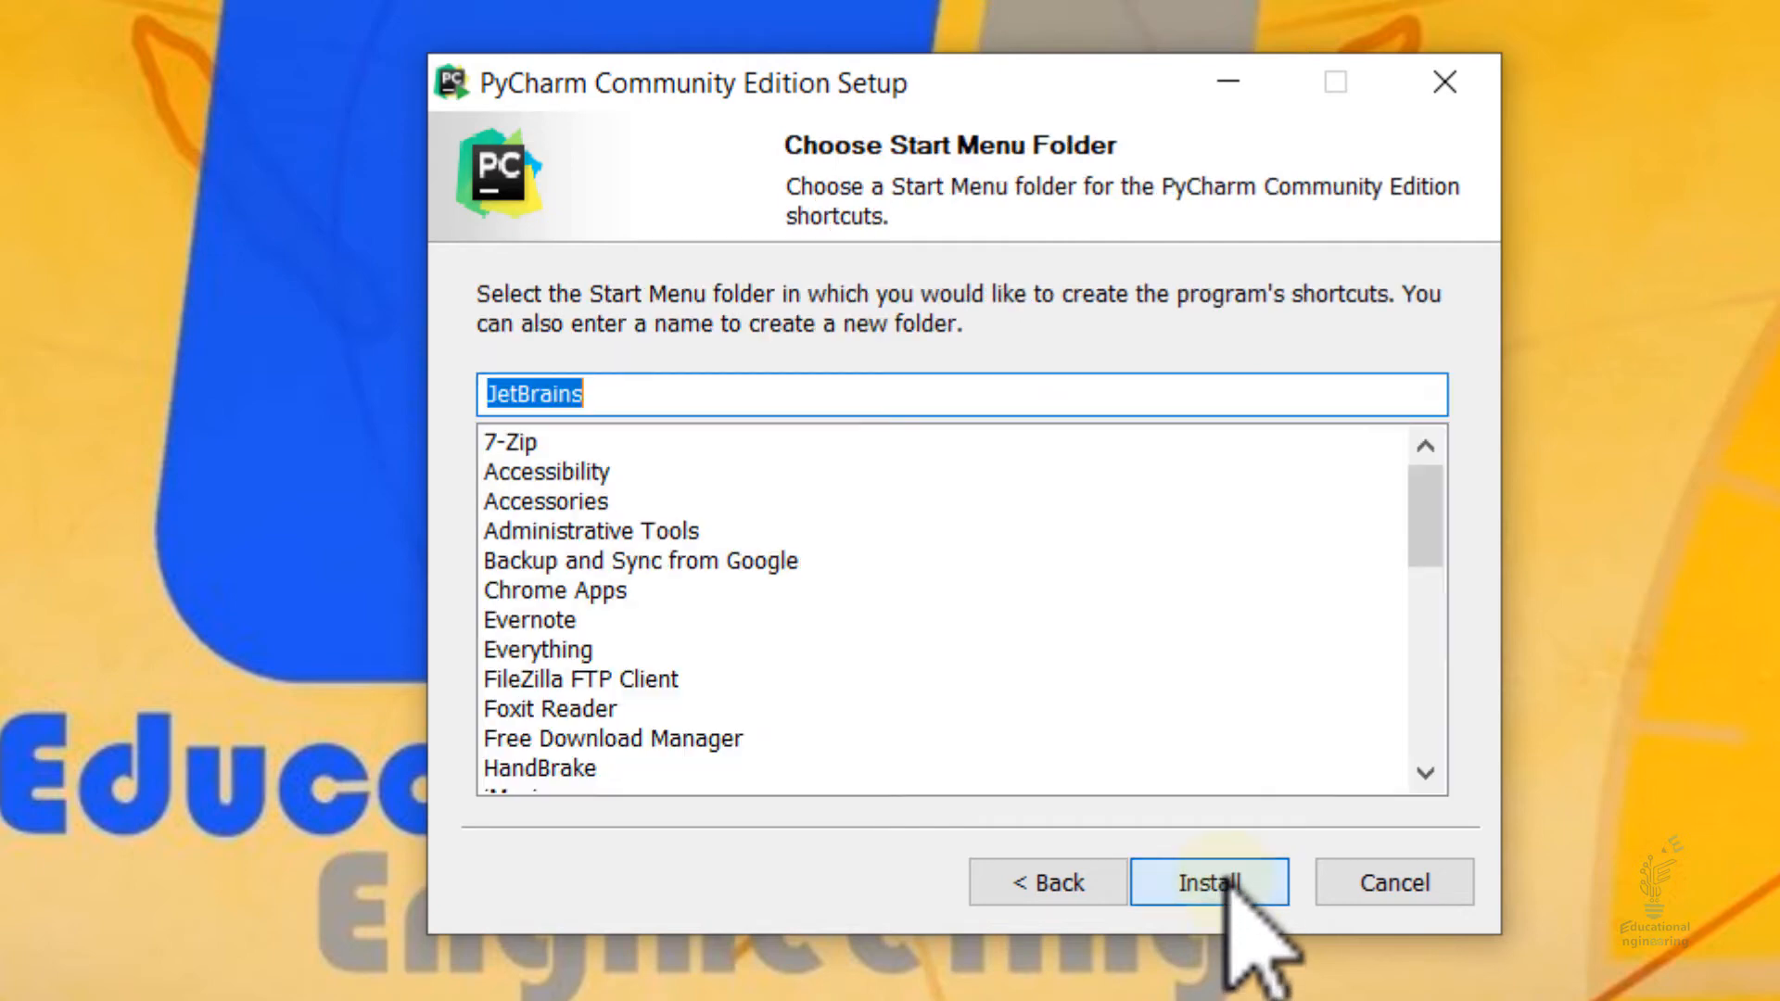
Step: Install PyCharm with the JetBrains Start Menu folder, showing the installation details, and finish setup with the manual reboot option
left_click(1229, 880)
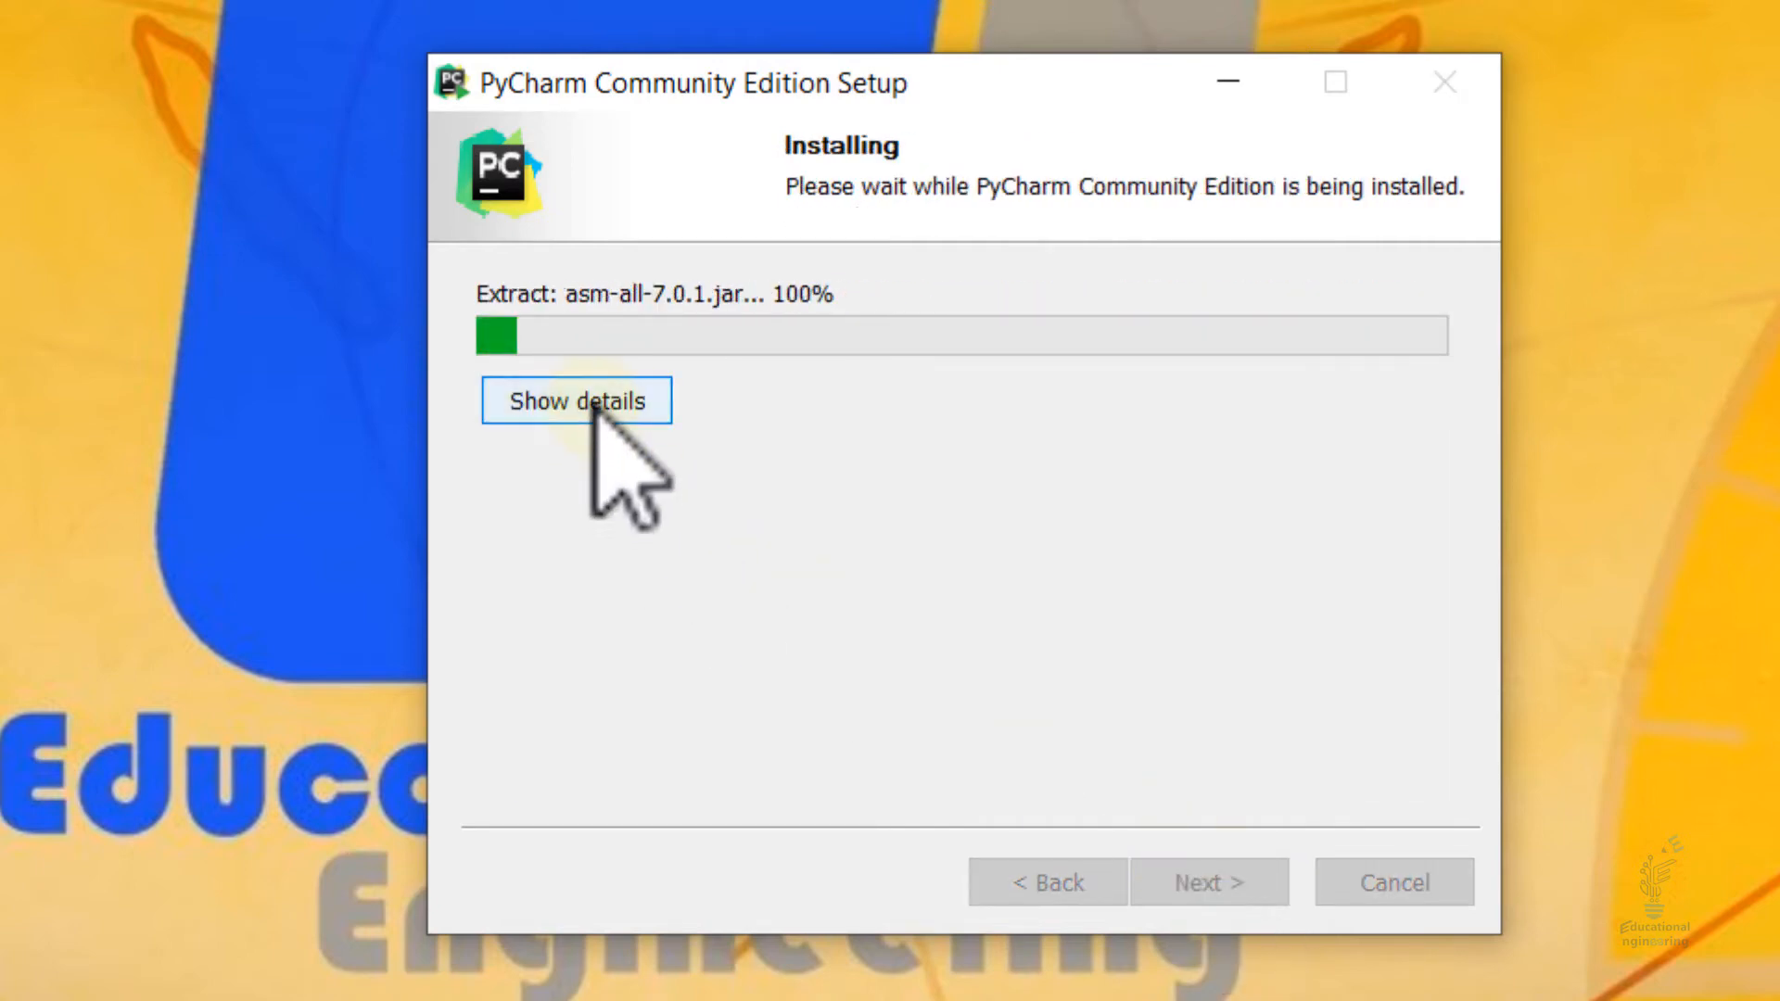
left_click(594, 408)
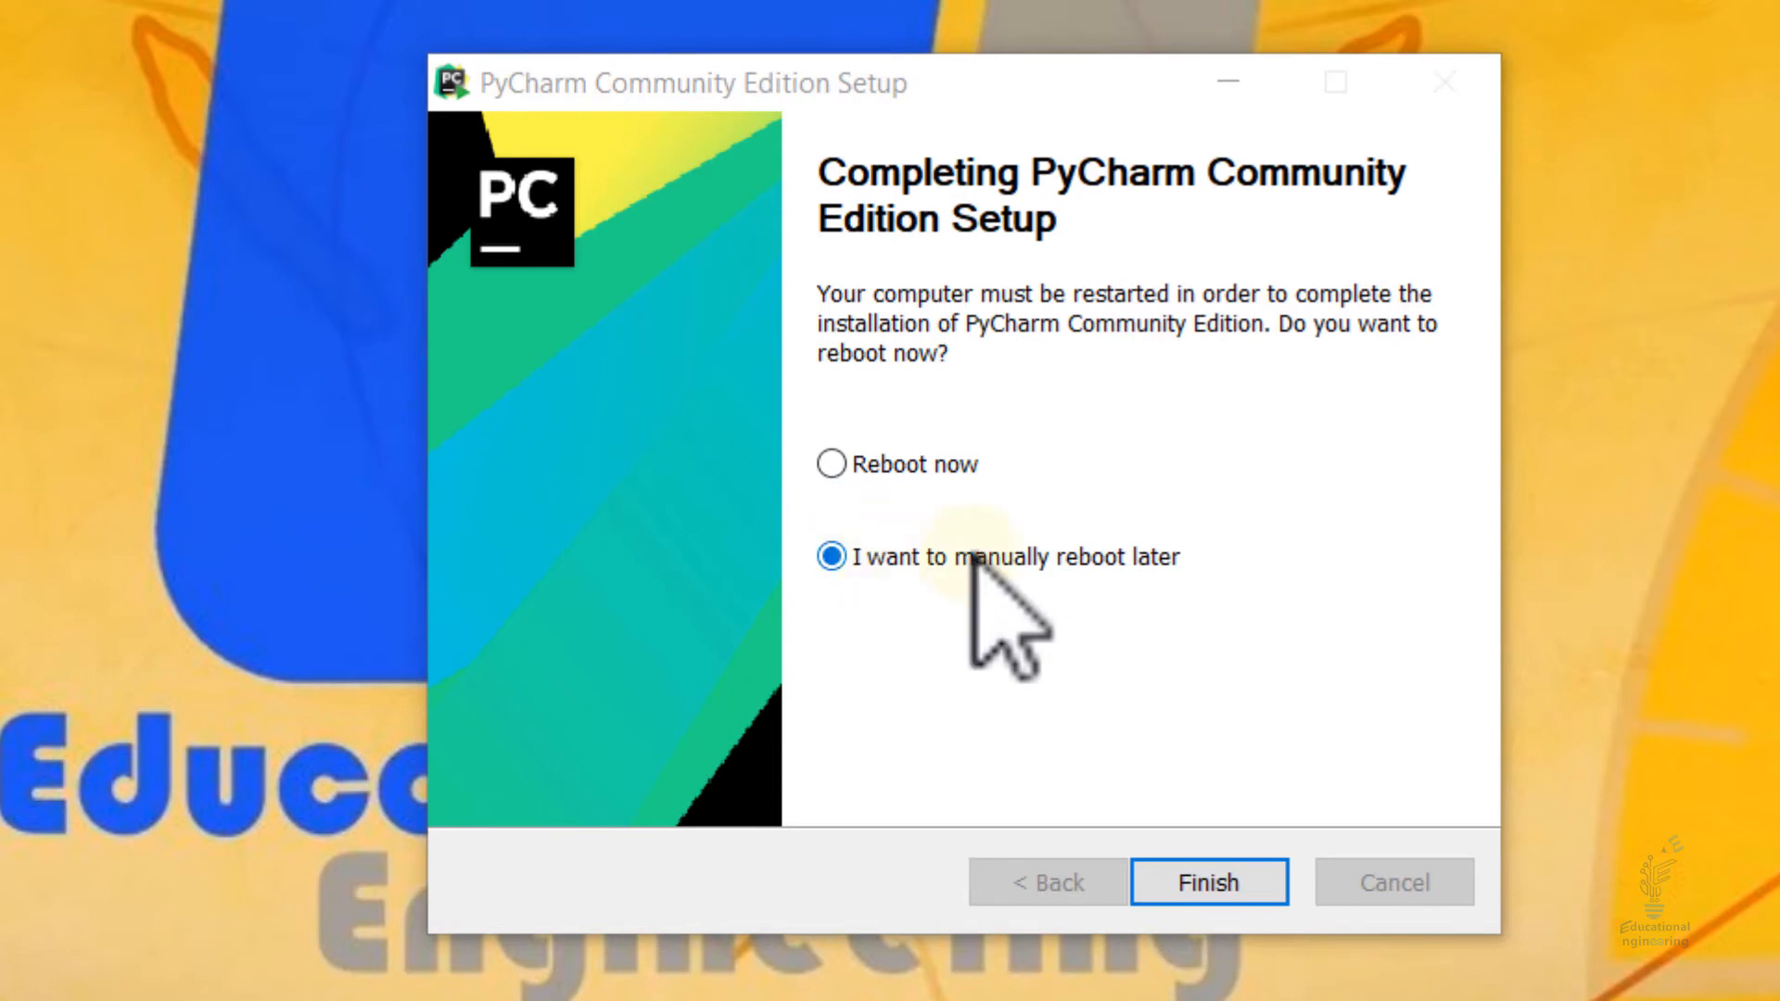
left_click(1184, 879)
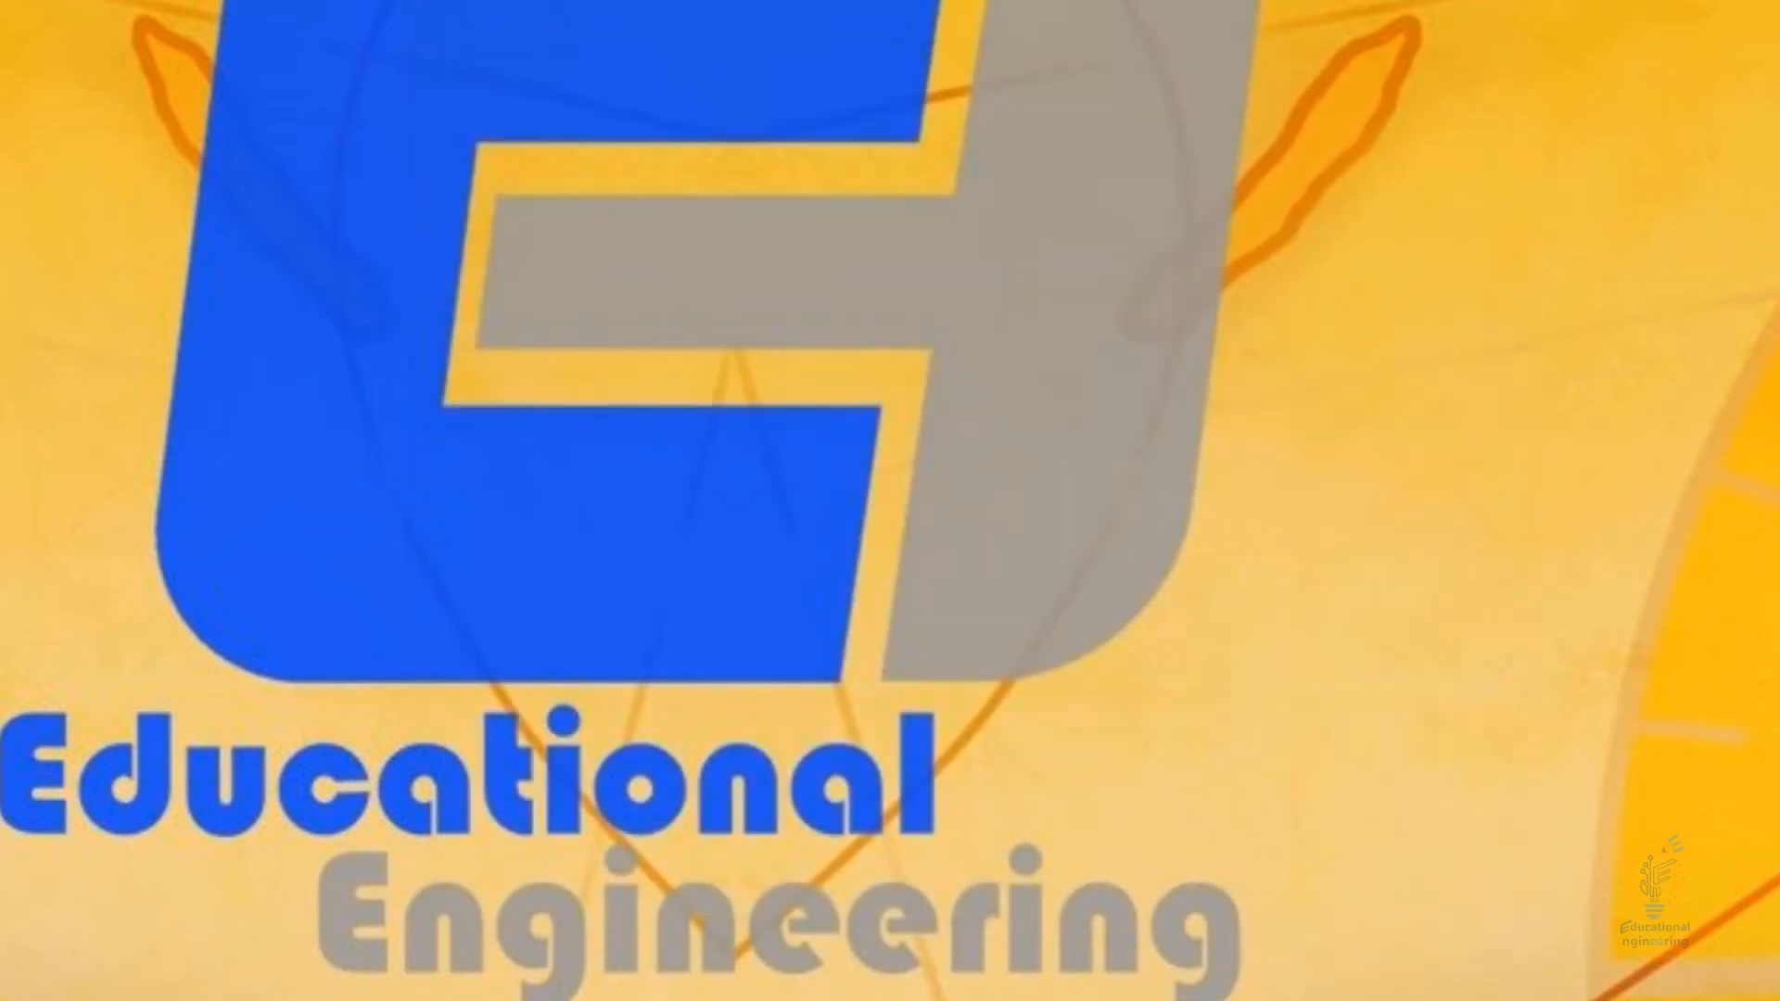
Step: Launch PyCharm from the installed programs without importing any settings
key("super")
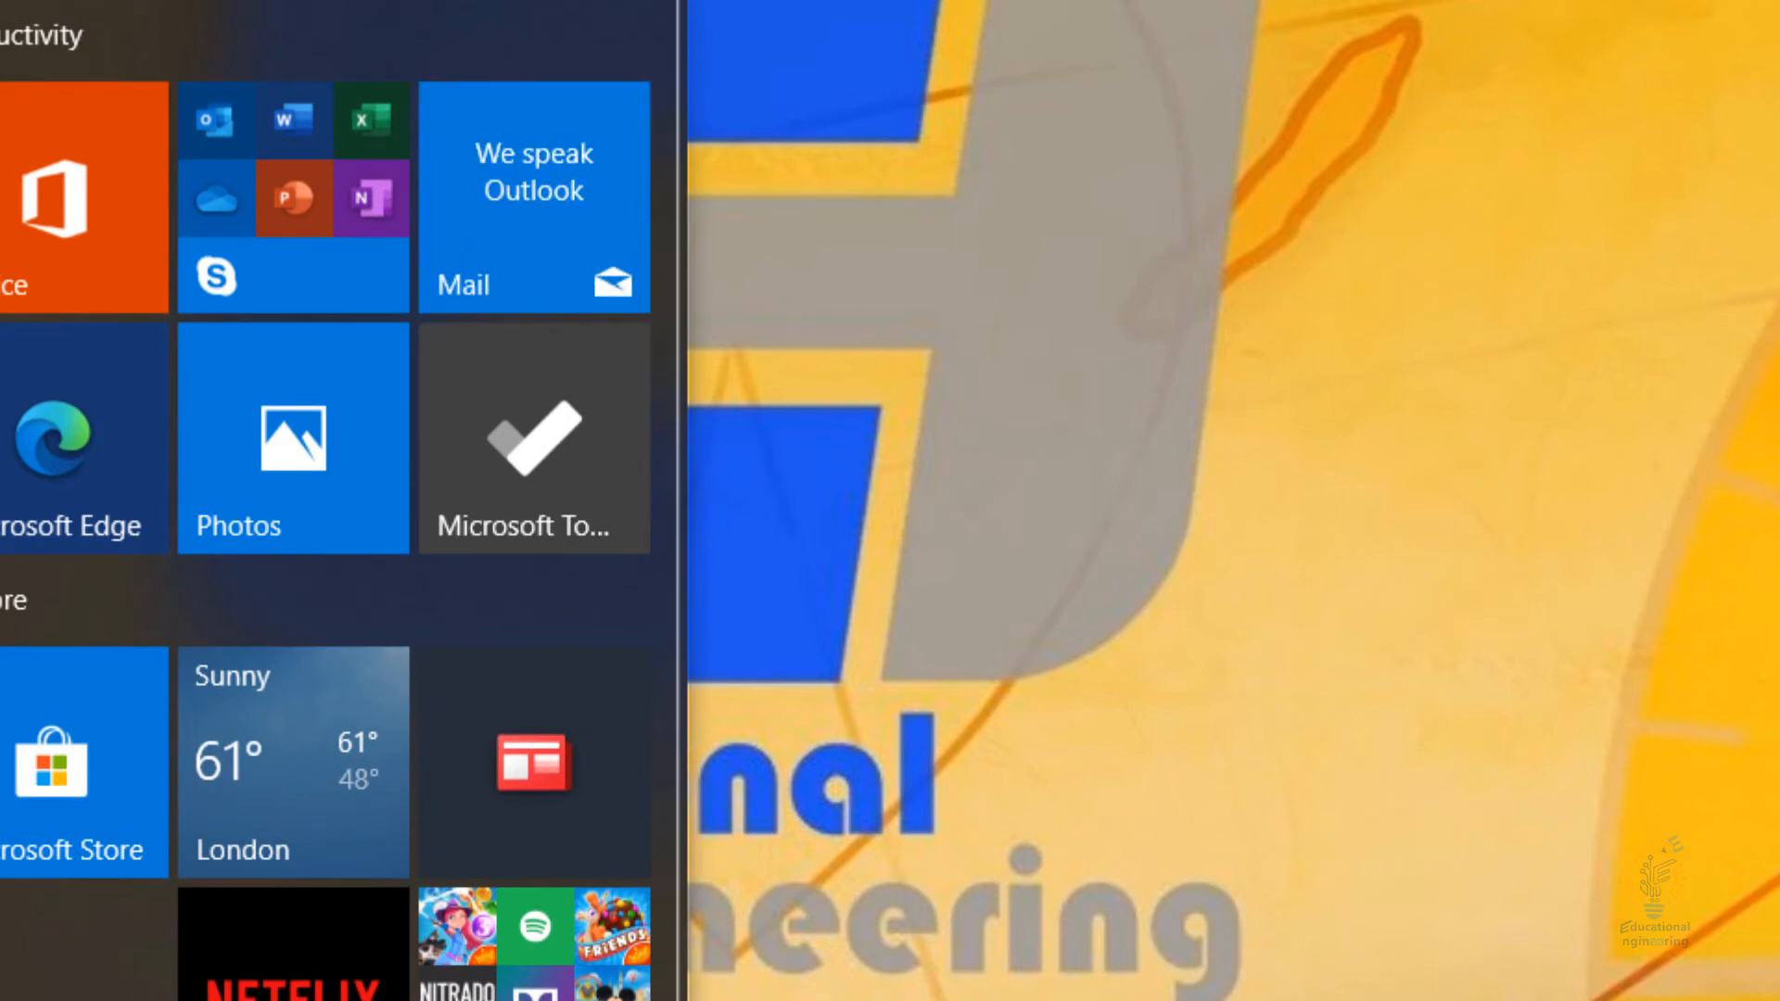
key("super")
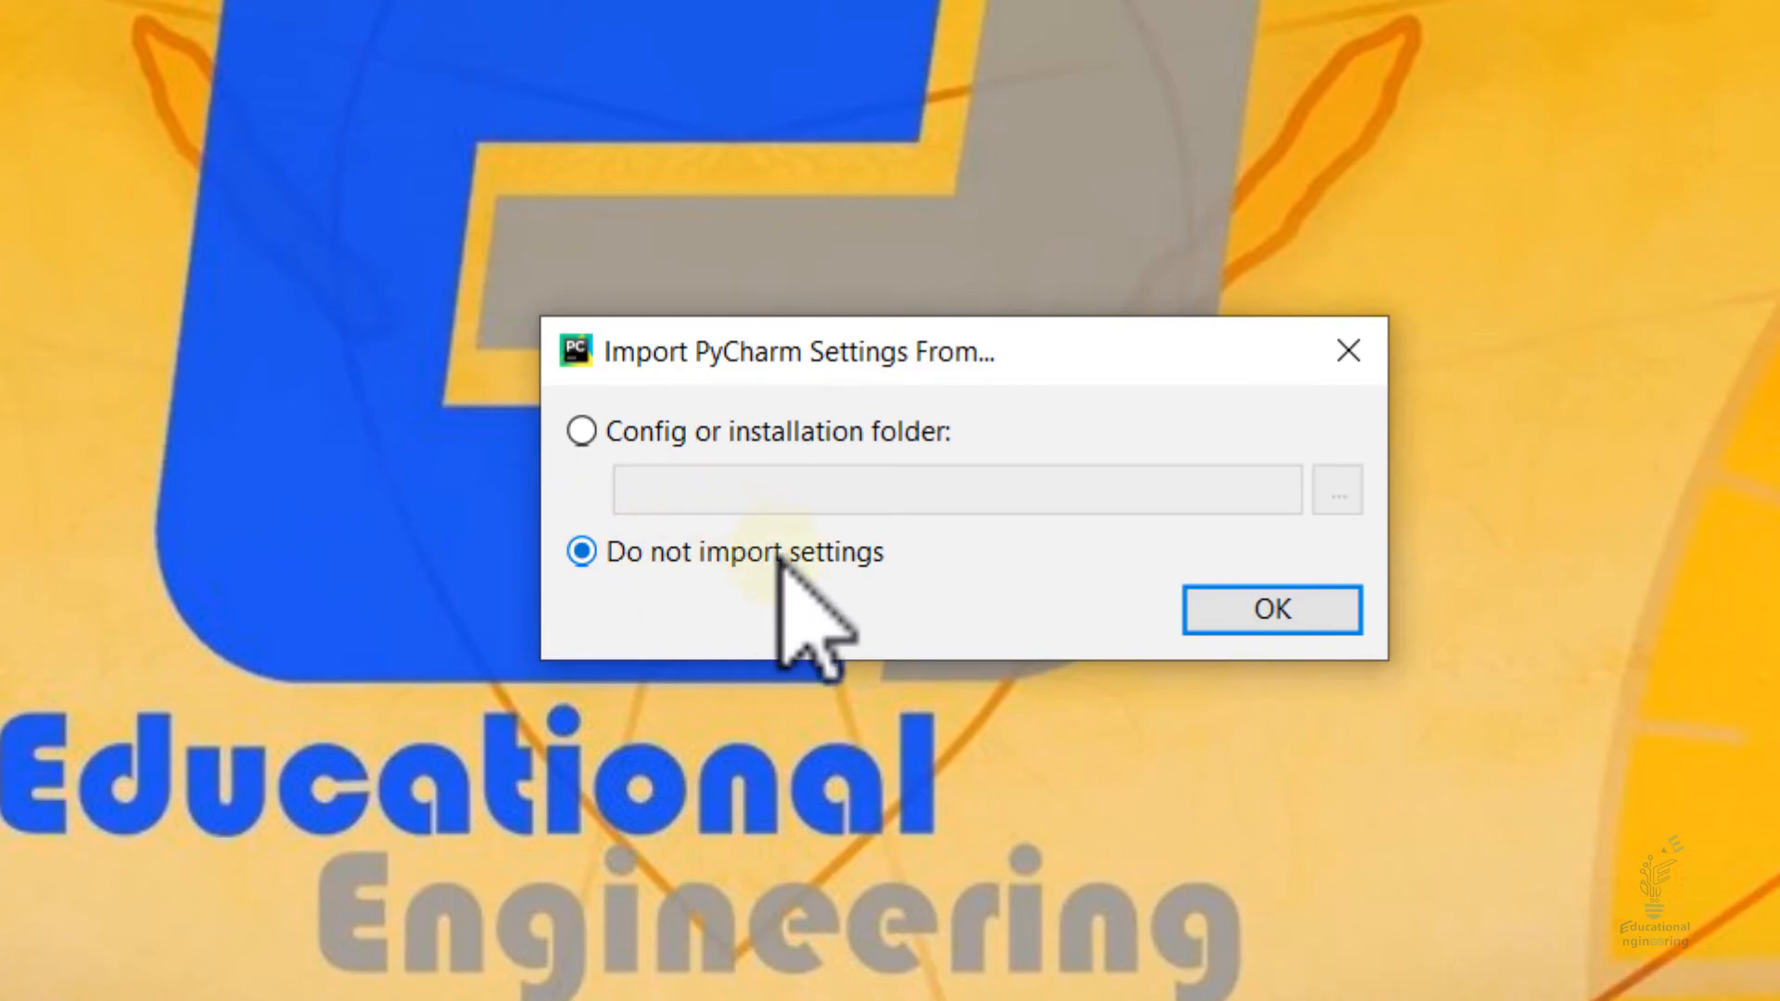
left_click(1233, 615)
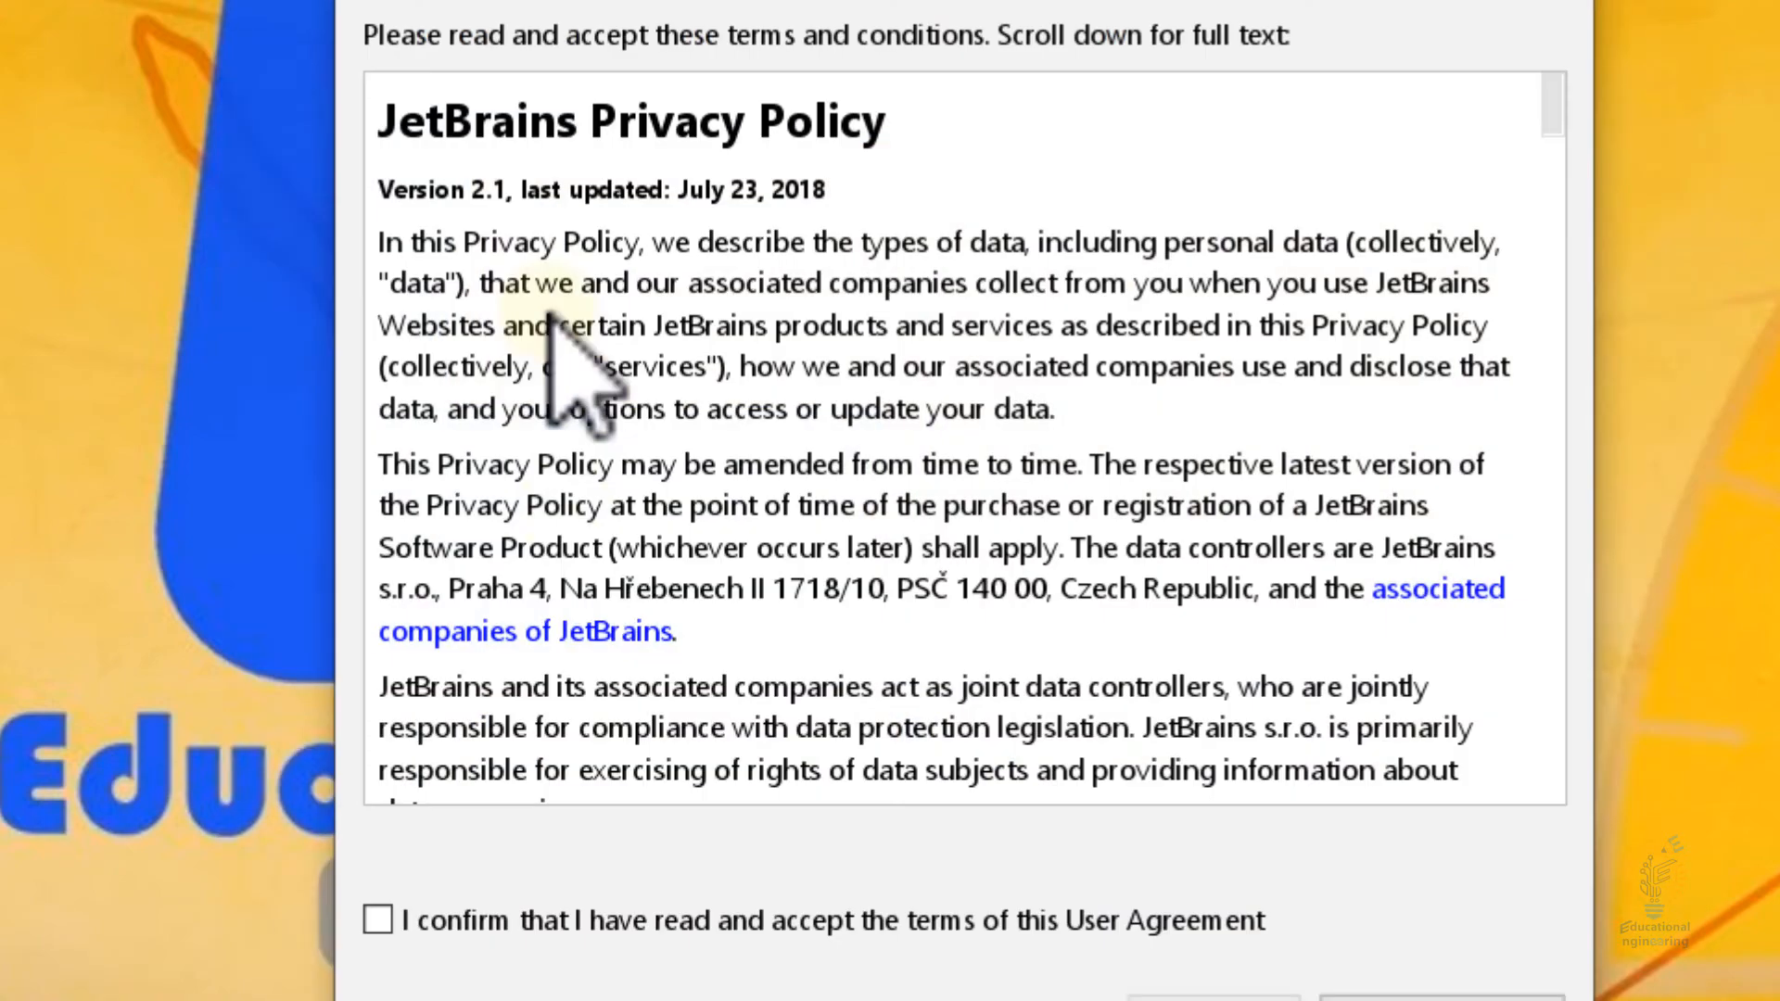
Step: Accept the JetBrains user agreement and decline sending usage statistics
left_click(733, 916)
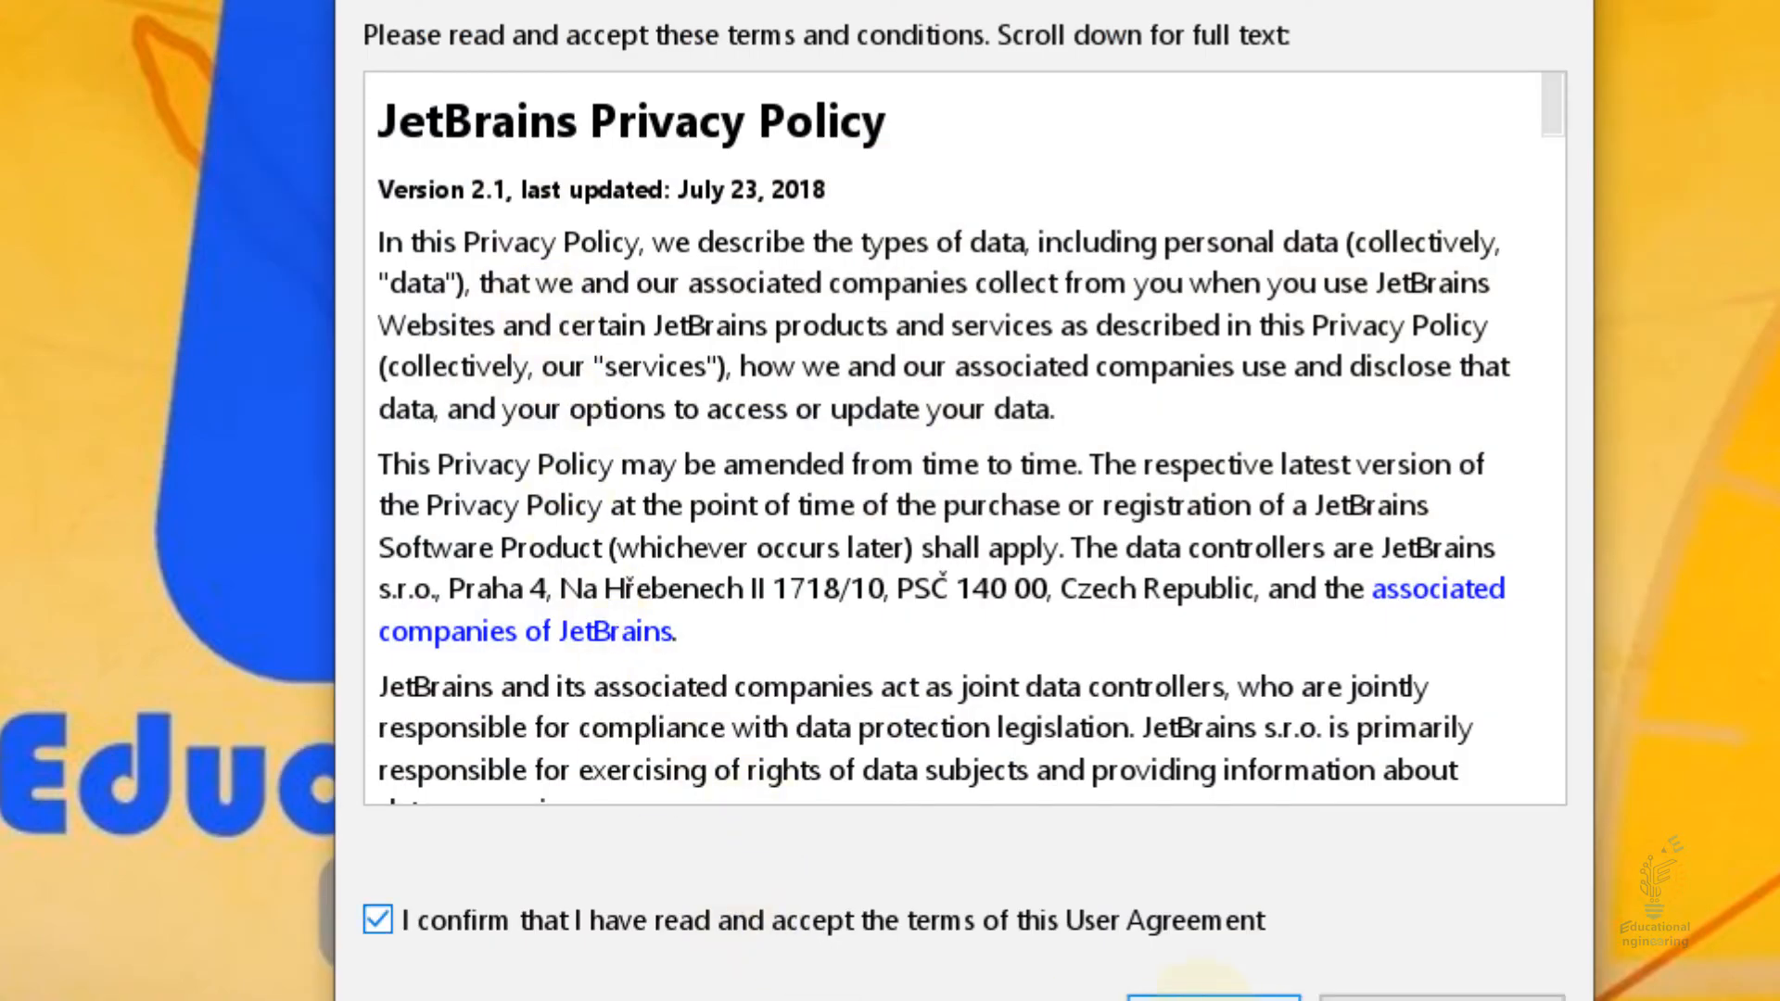
left_click(1206, 998)
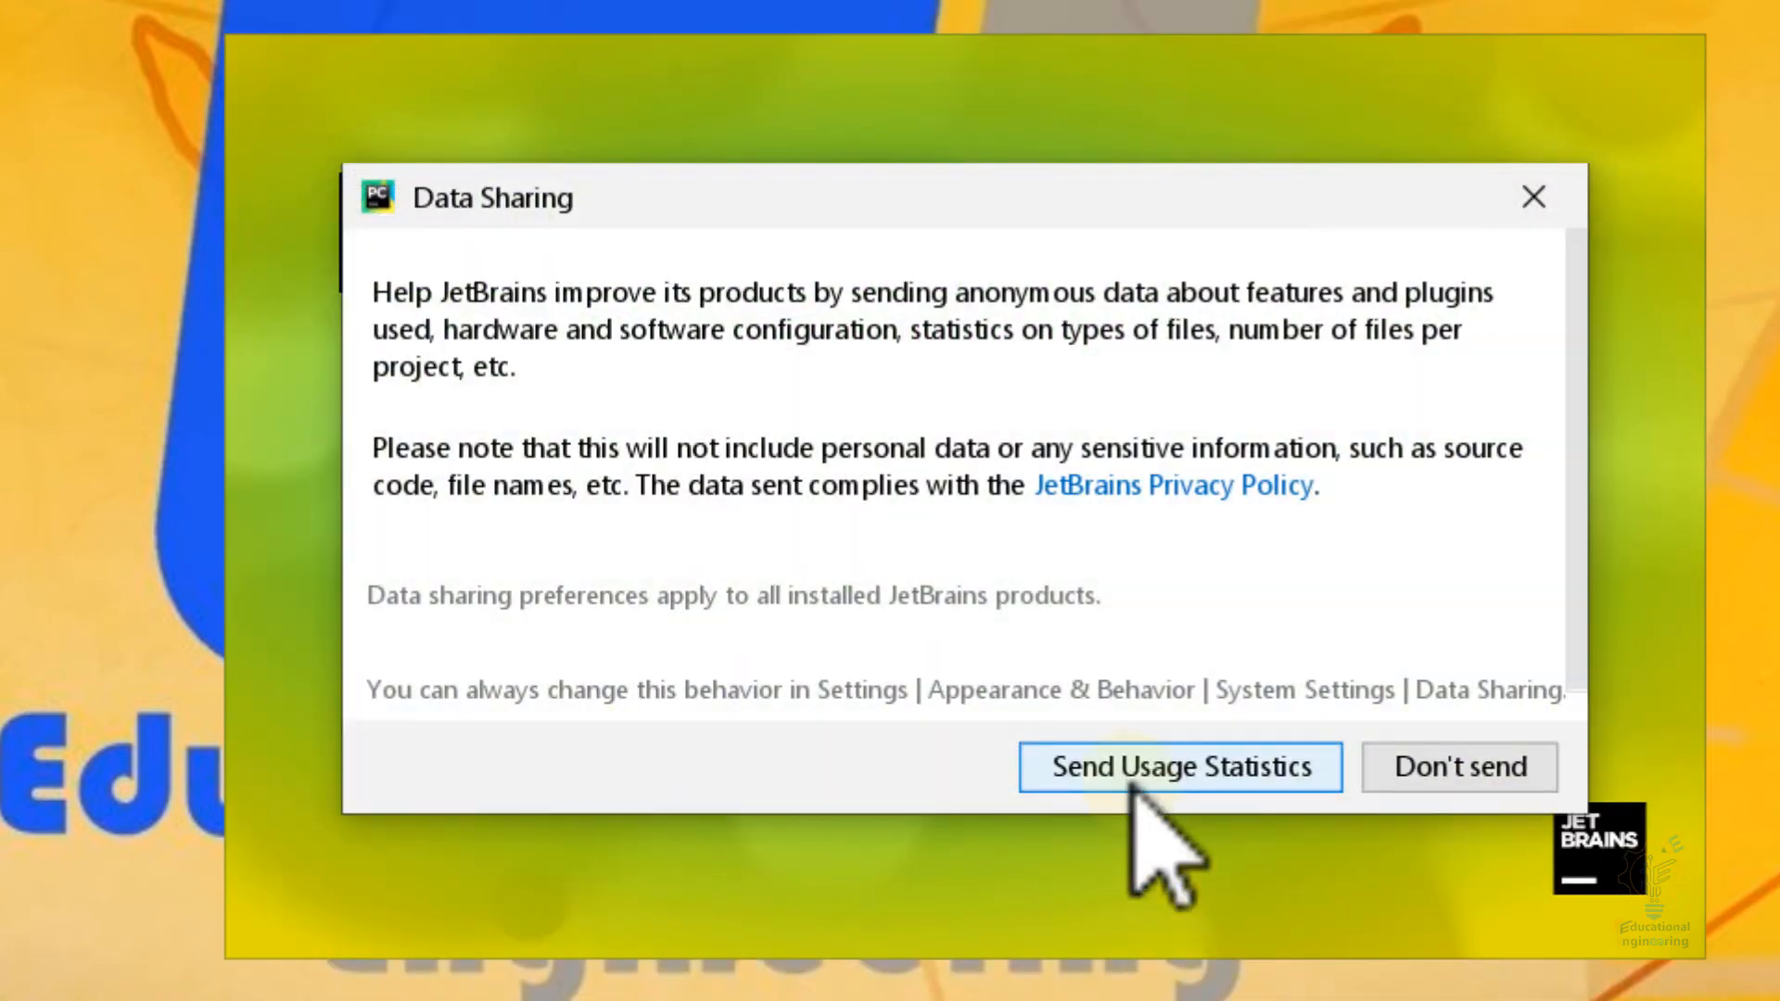
left_click(1391, 762)
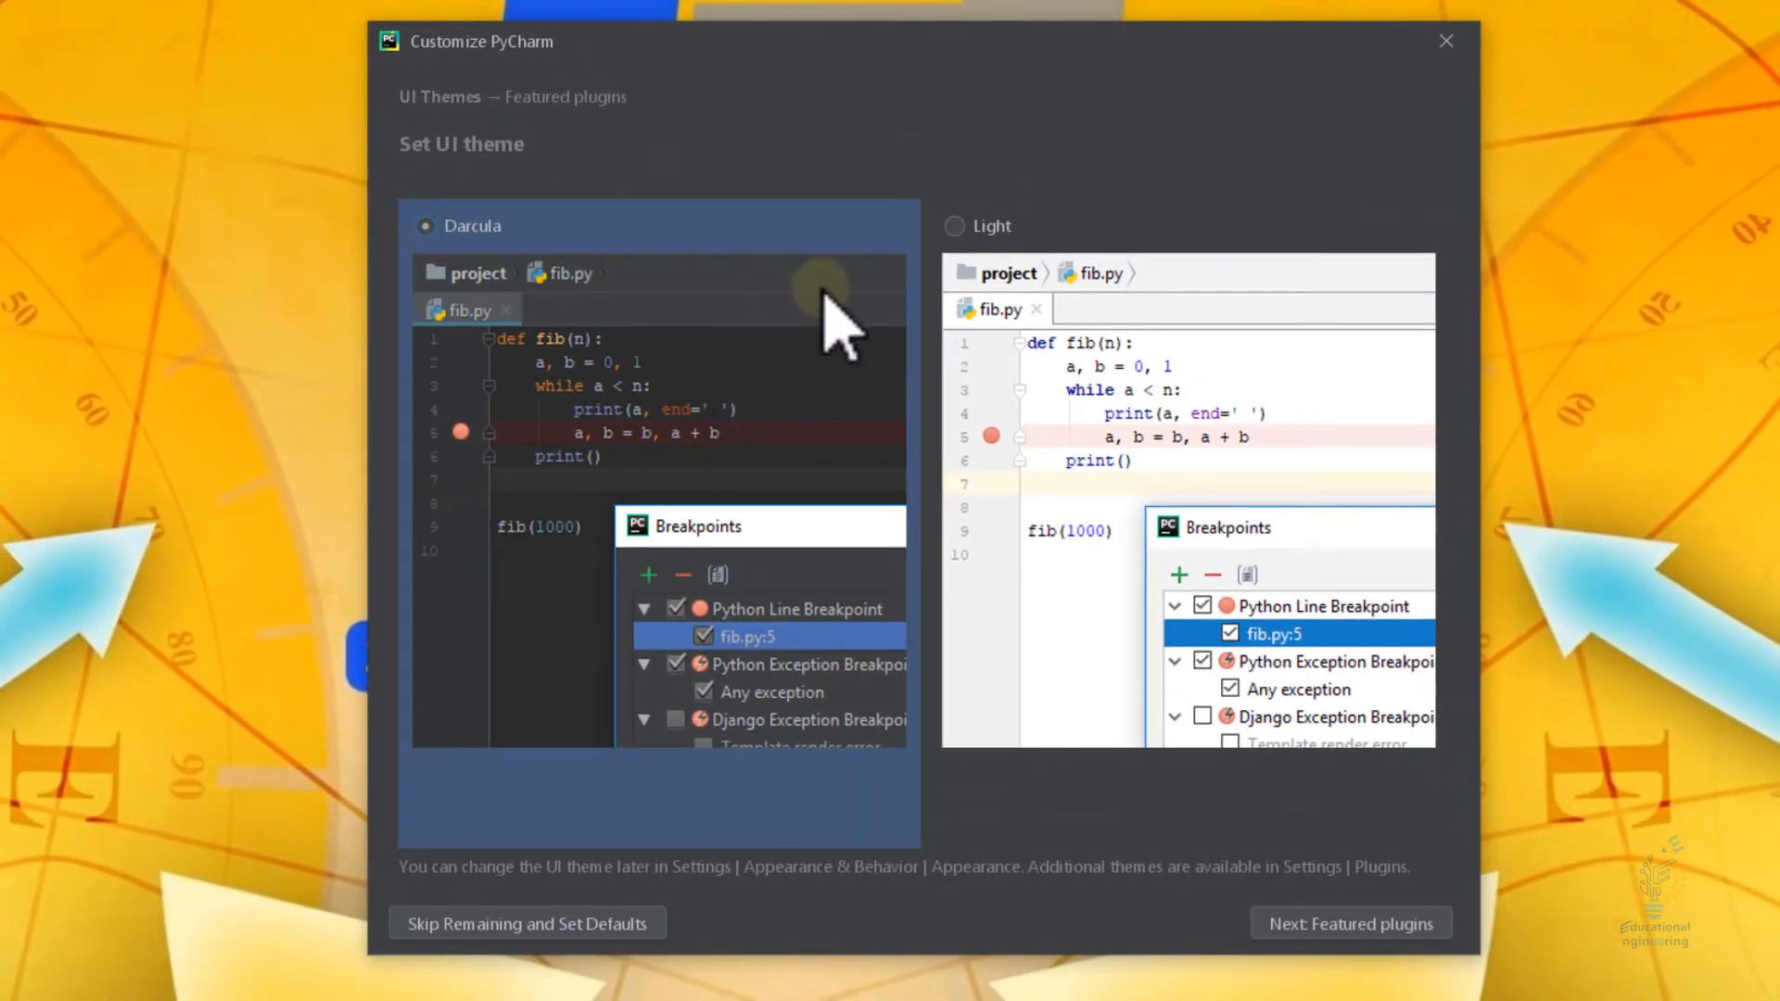
Step: Choose the Light UI theme, install no featured plugins and start using PyCharm
left_click(1108, 500)
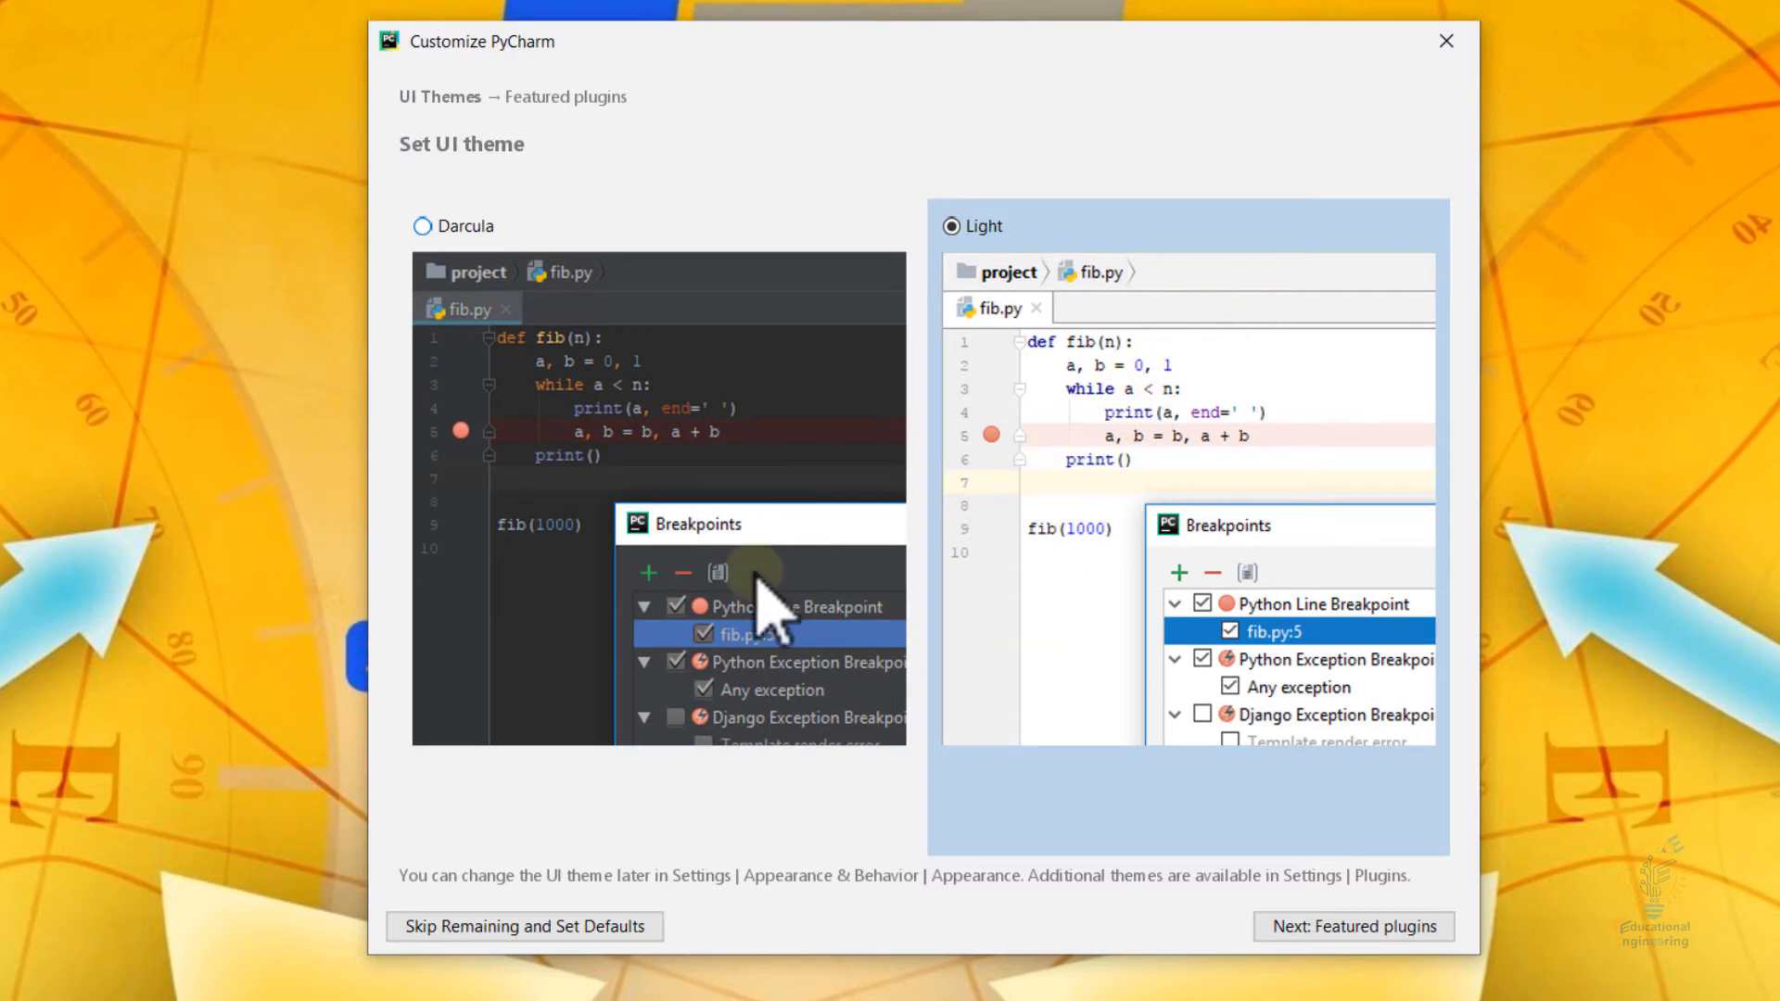
left_click(1335, 927)
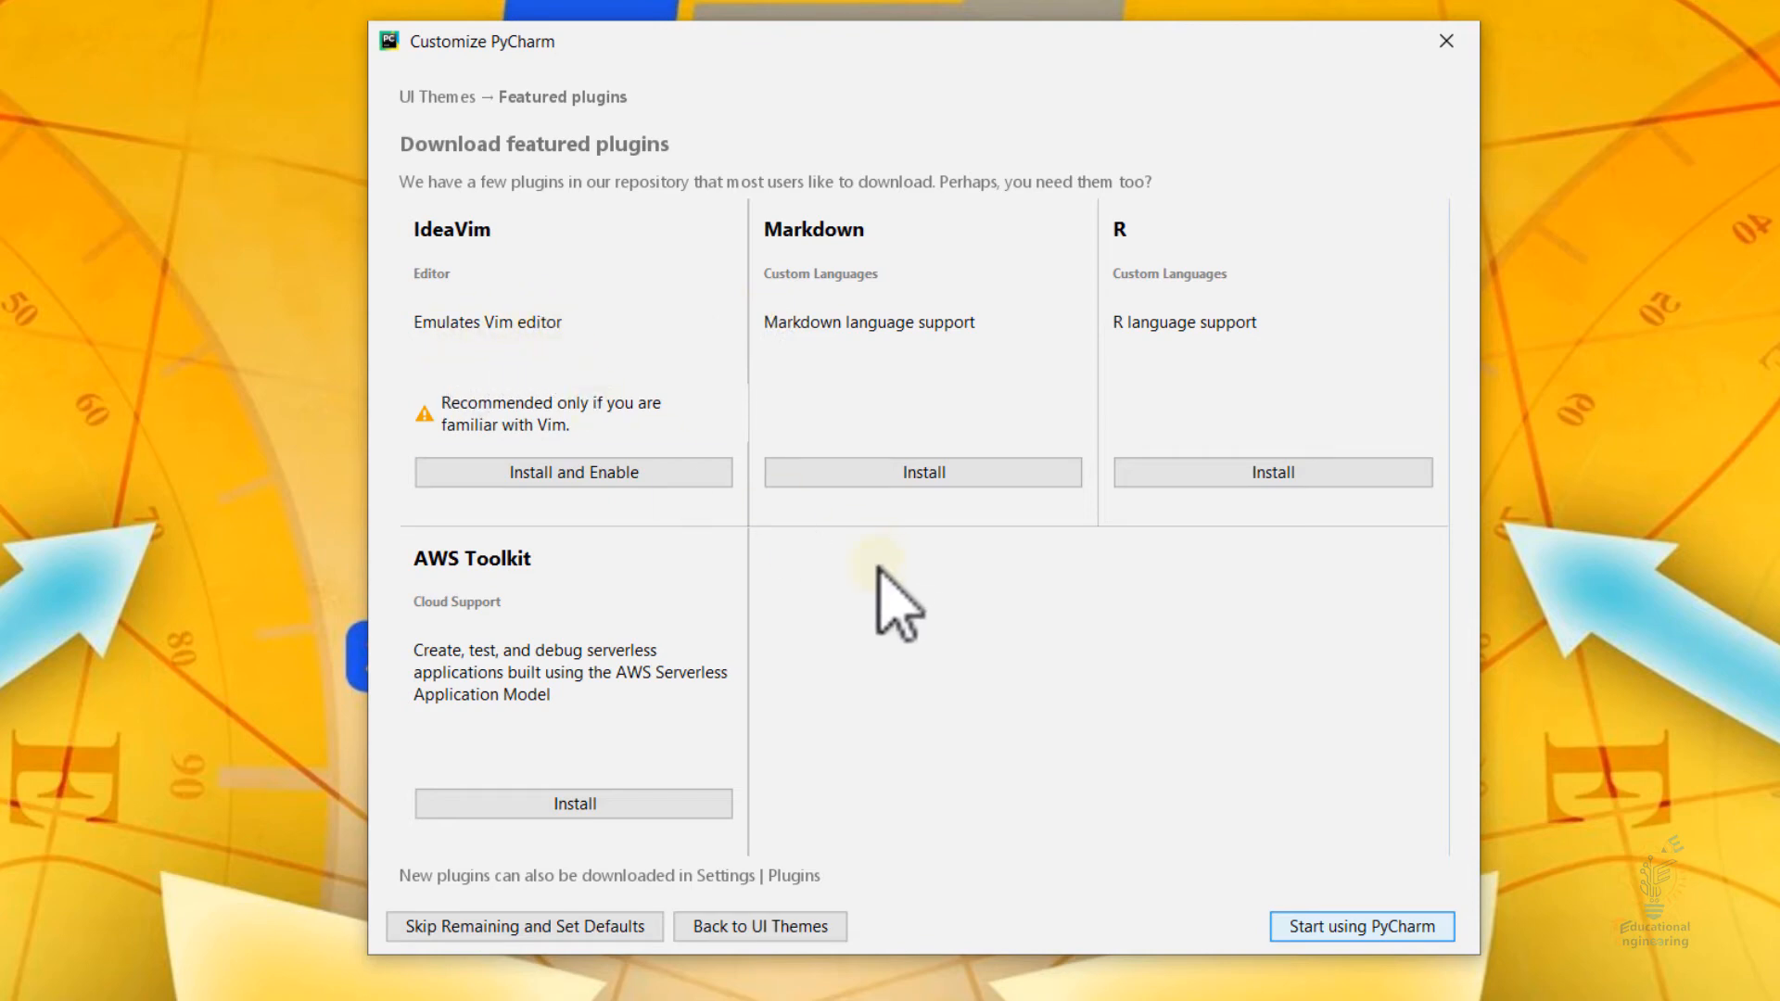
left_click(1331, 930)
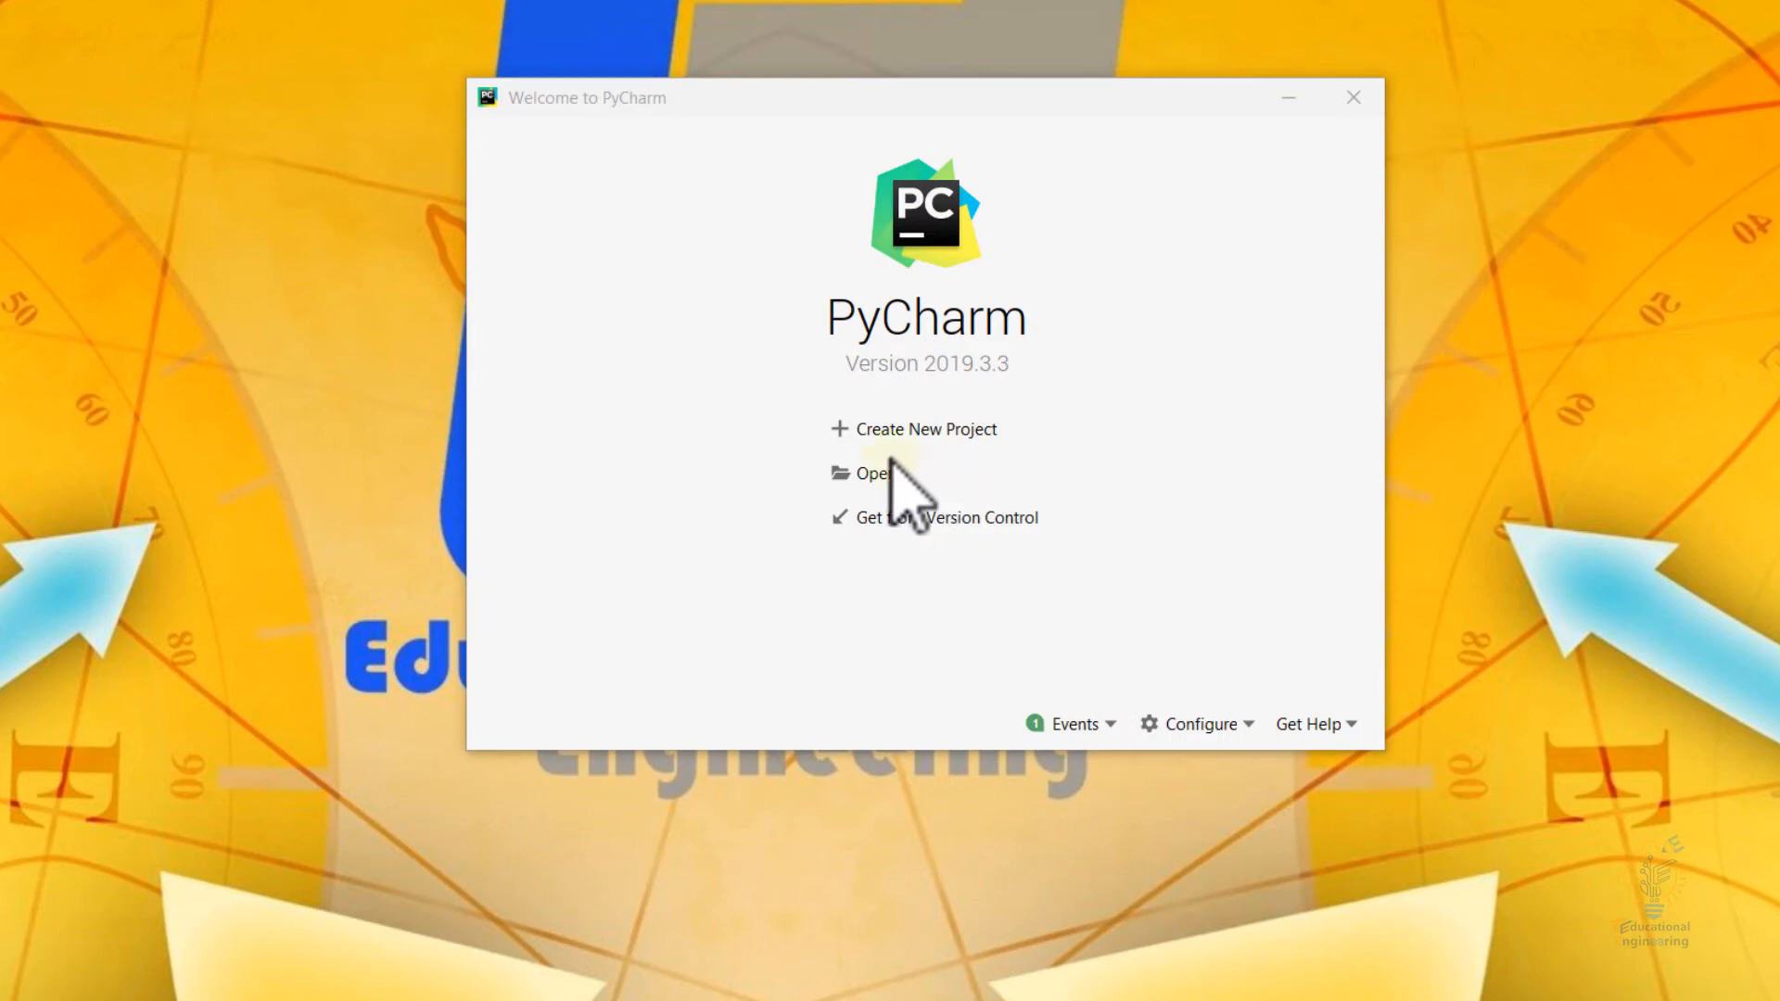
Step: Create a new project named untitled1, turn off tips on startup and dismiss the Tip of the Day
left_click(893, 430)
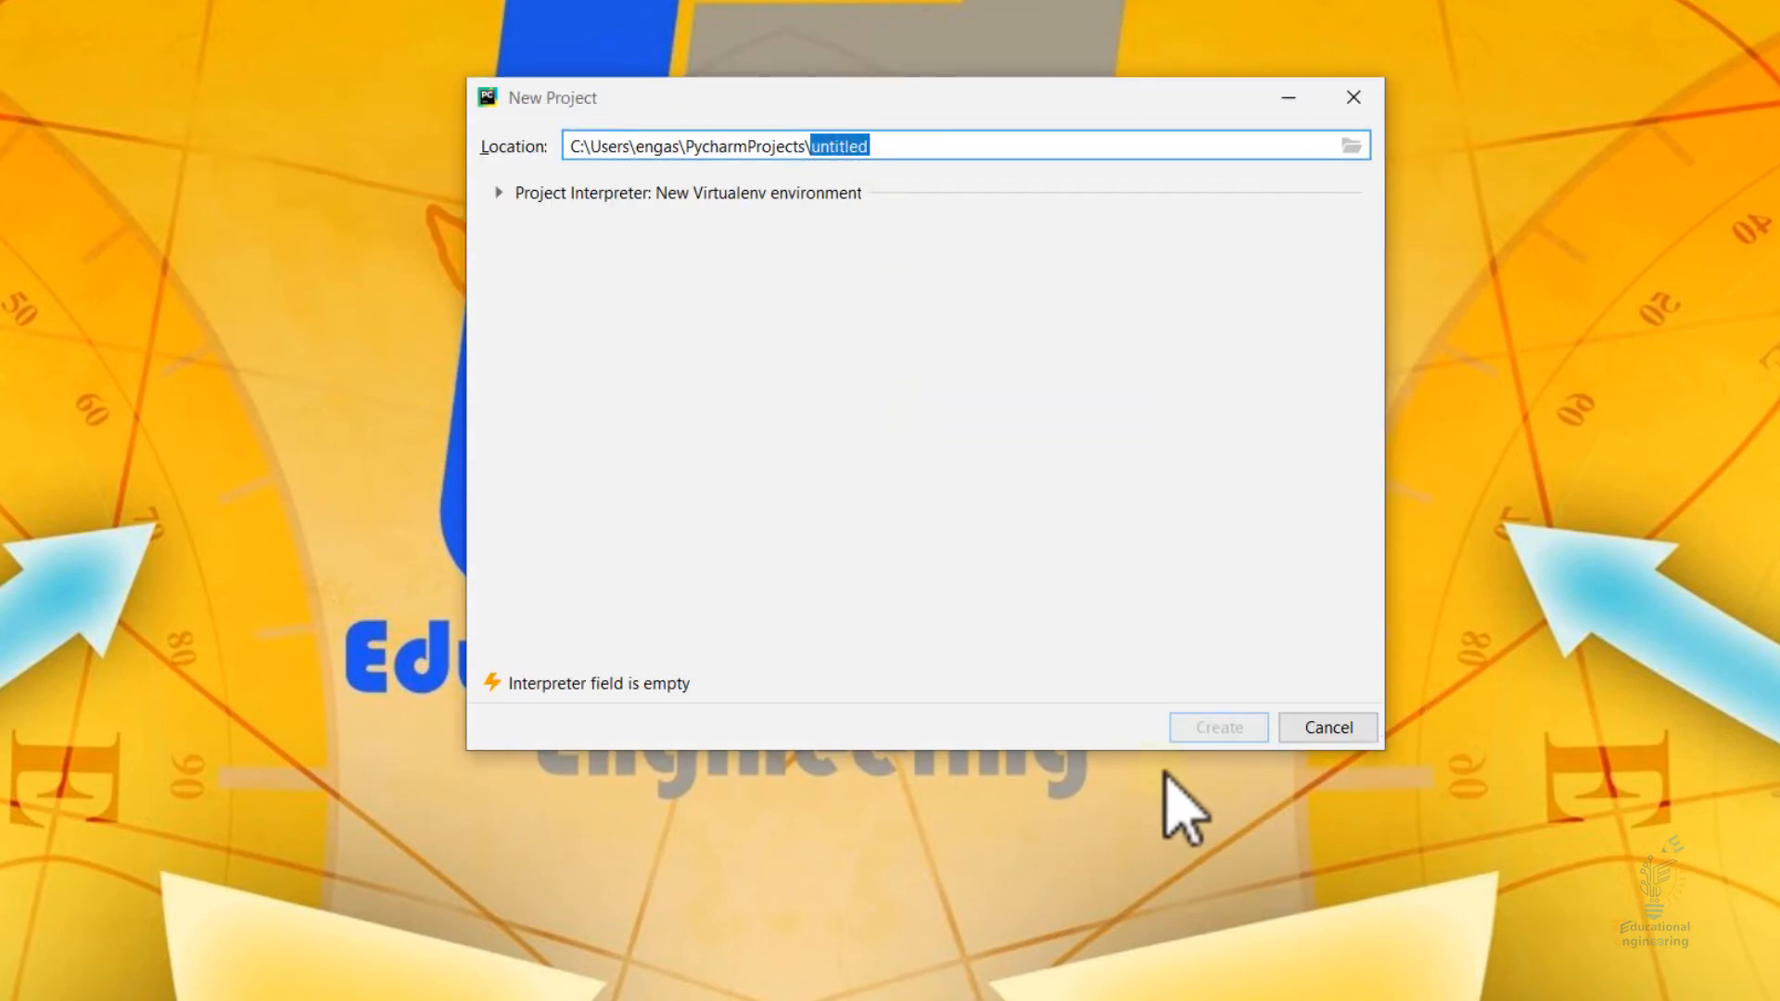
left_click(894, 150)
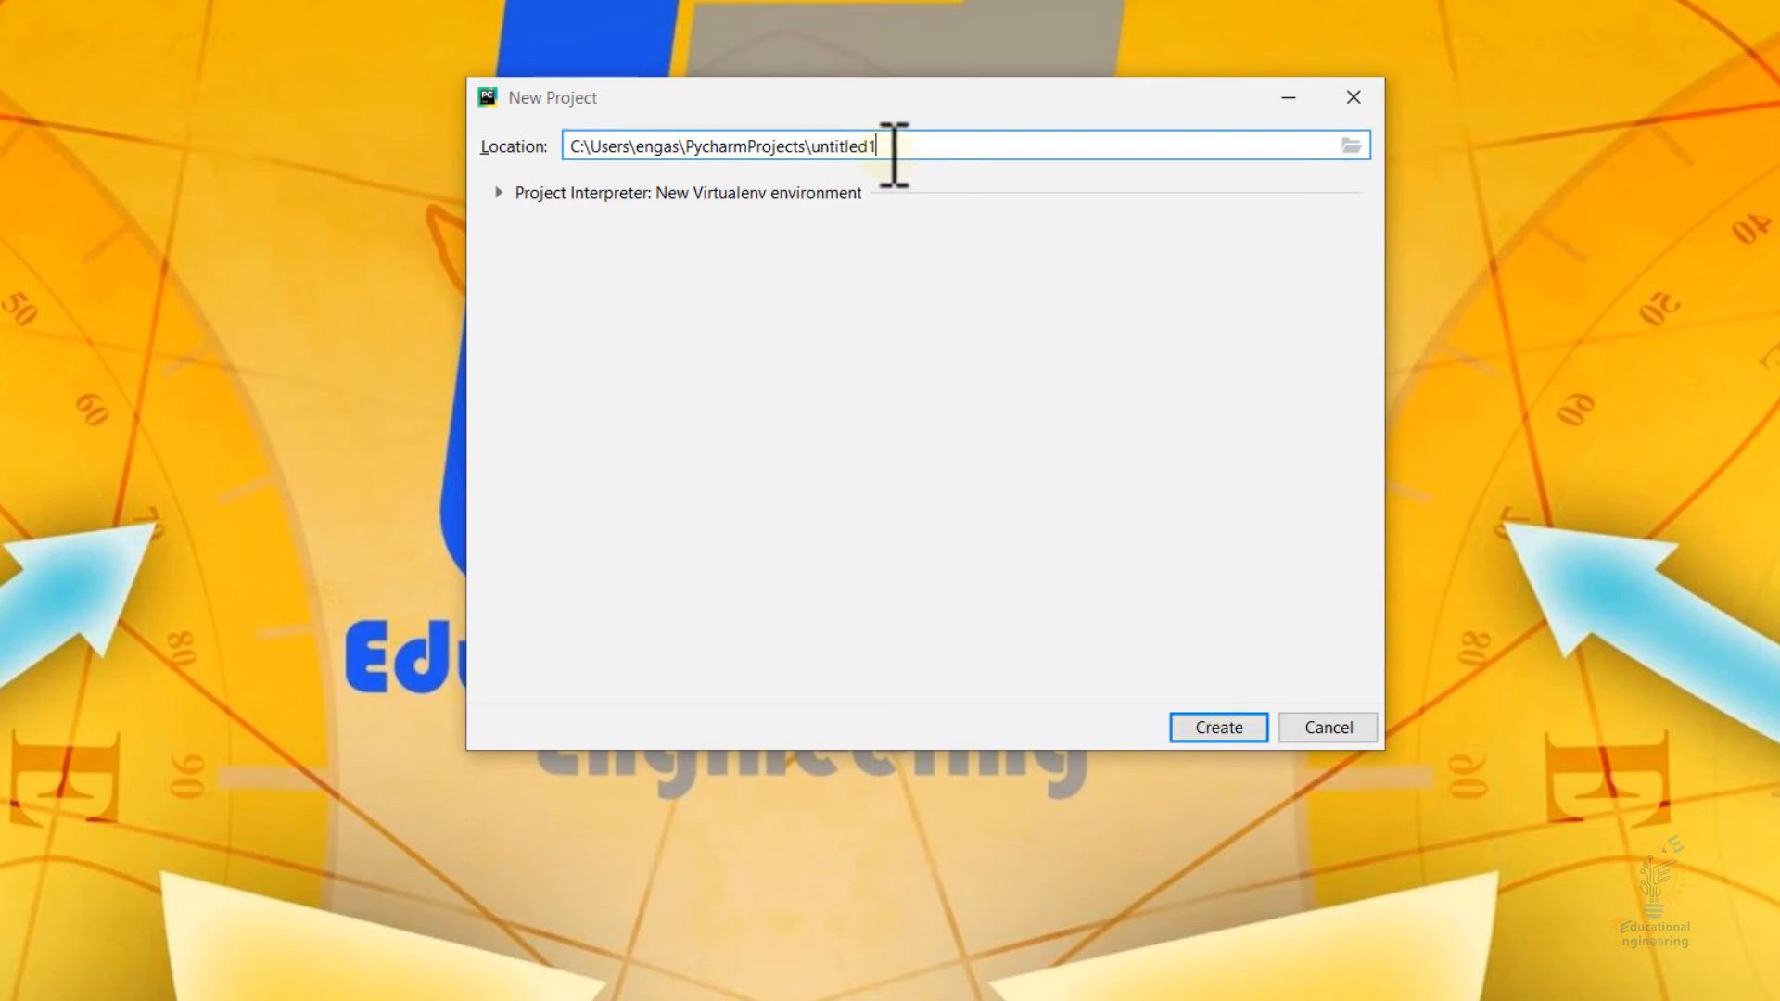
left_click(1218, 731)
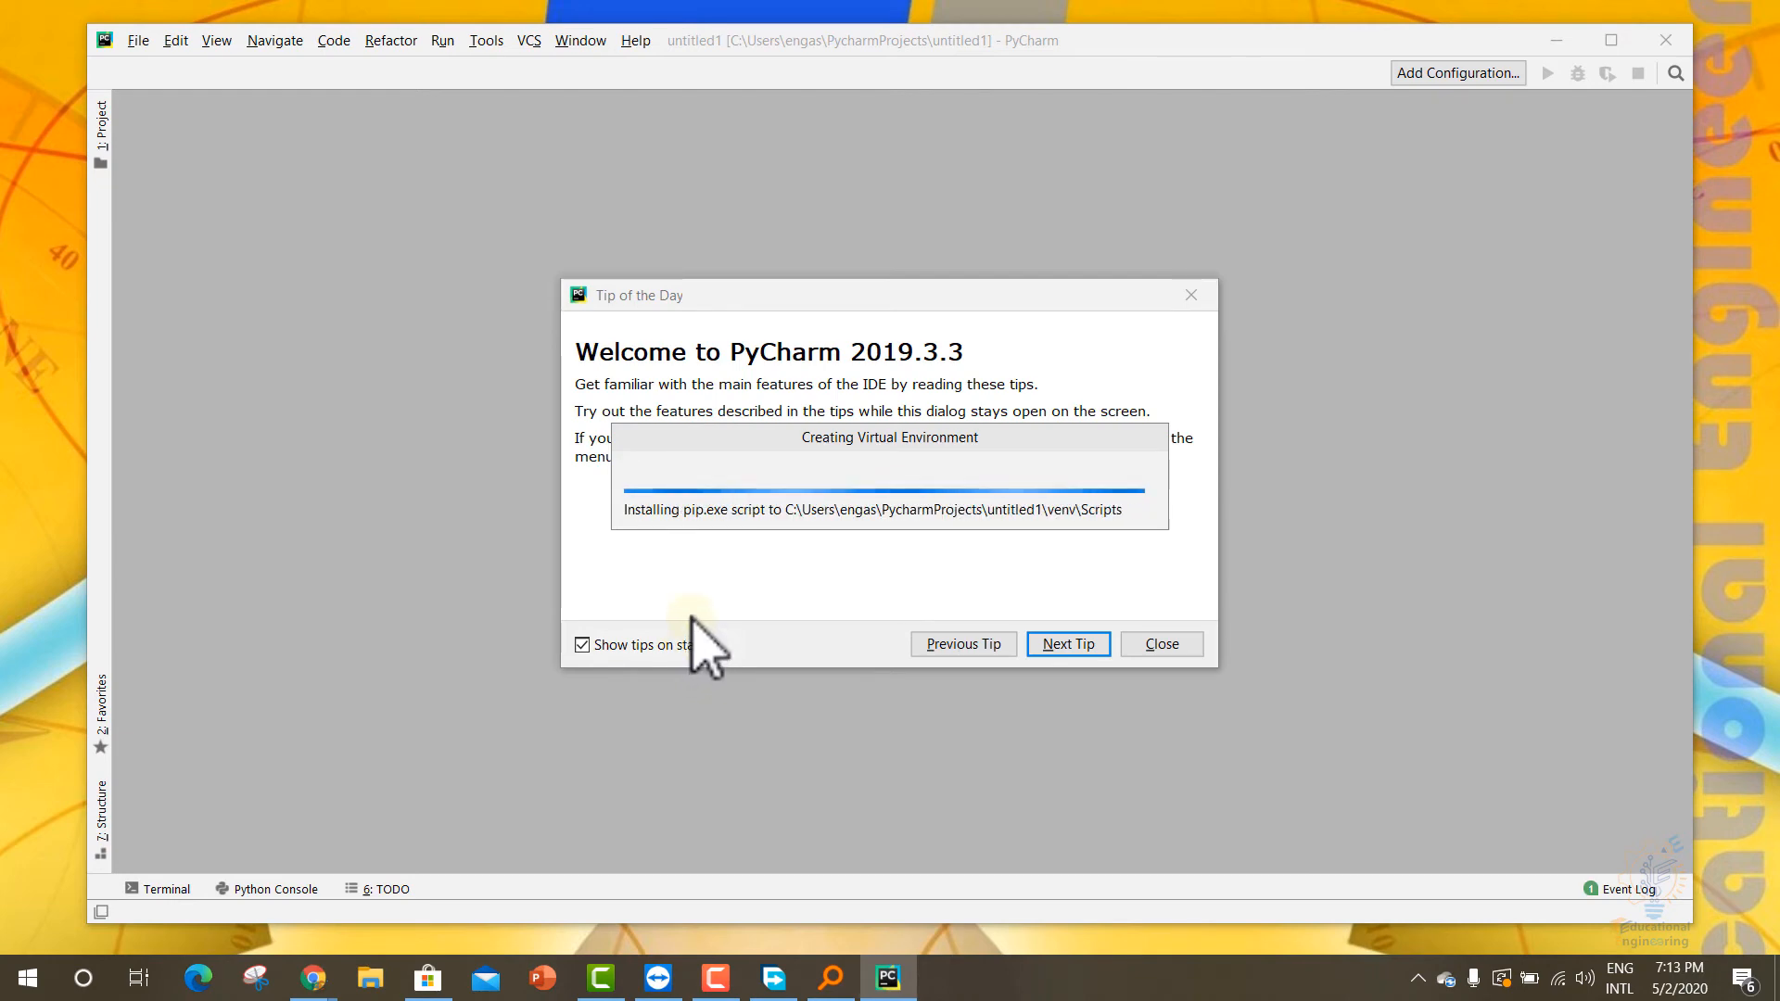
left_click(649, 644)
left_click(1140, 646)
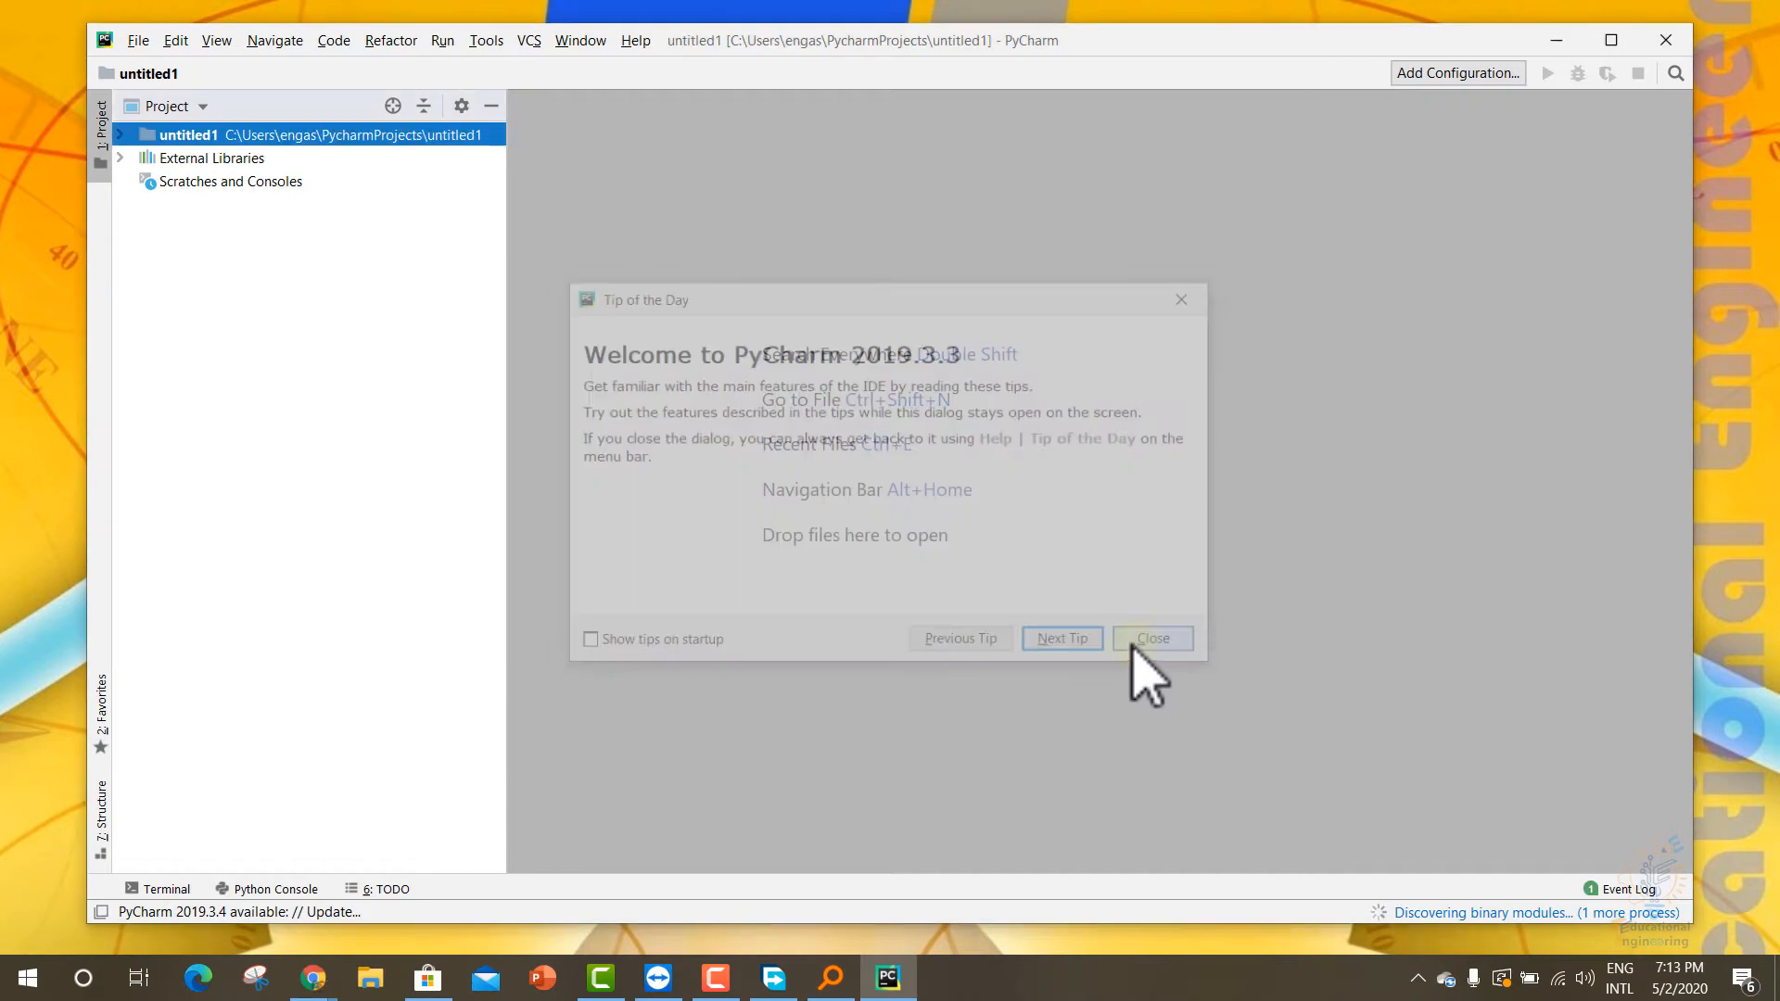
Step: Add a new Python file named test to the untitled1 project
right_click(266, 139)
mouse_move(333, 153)
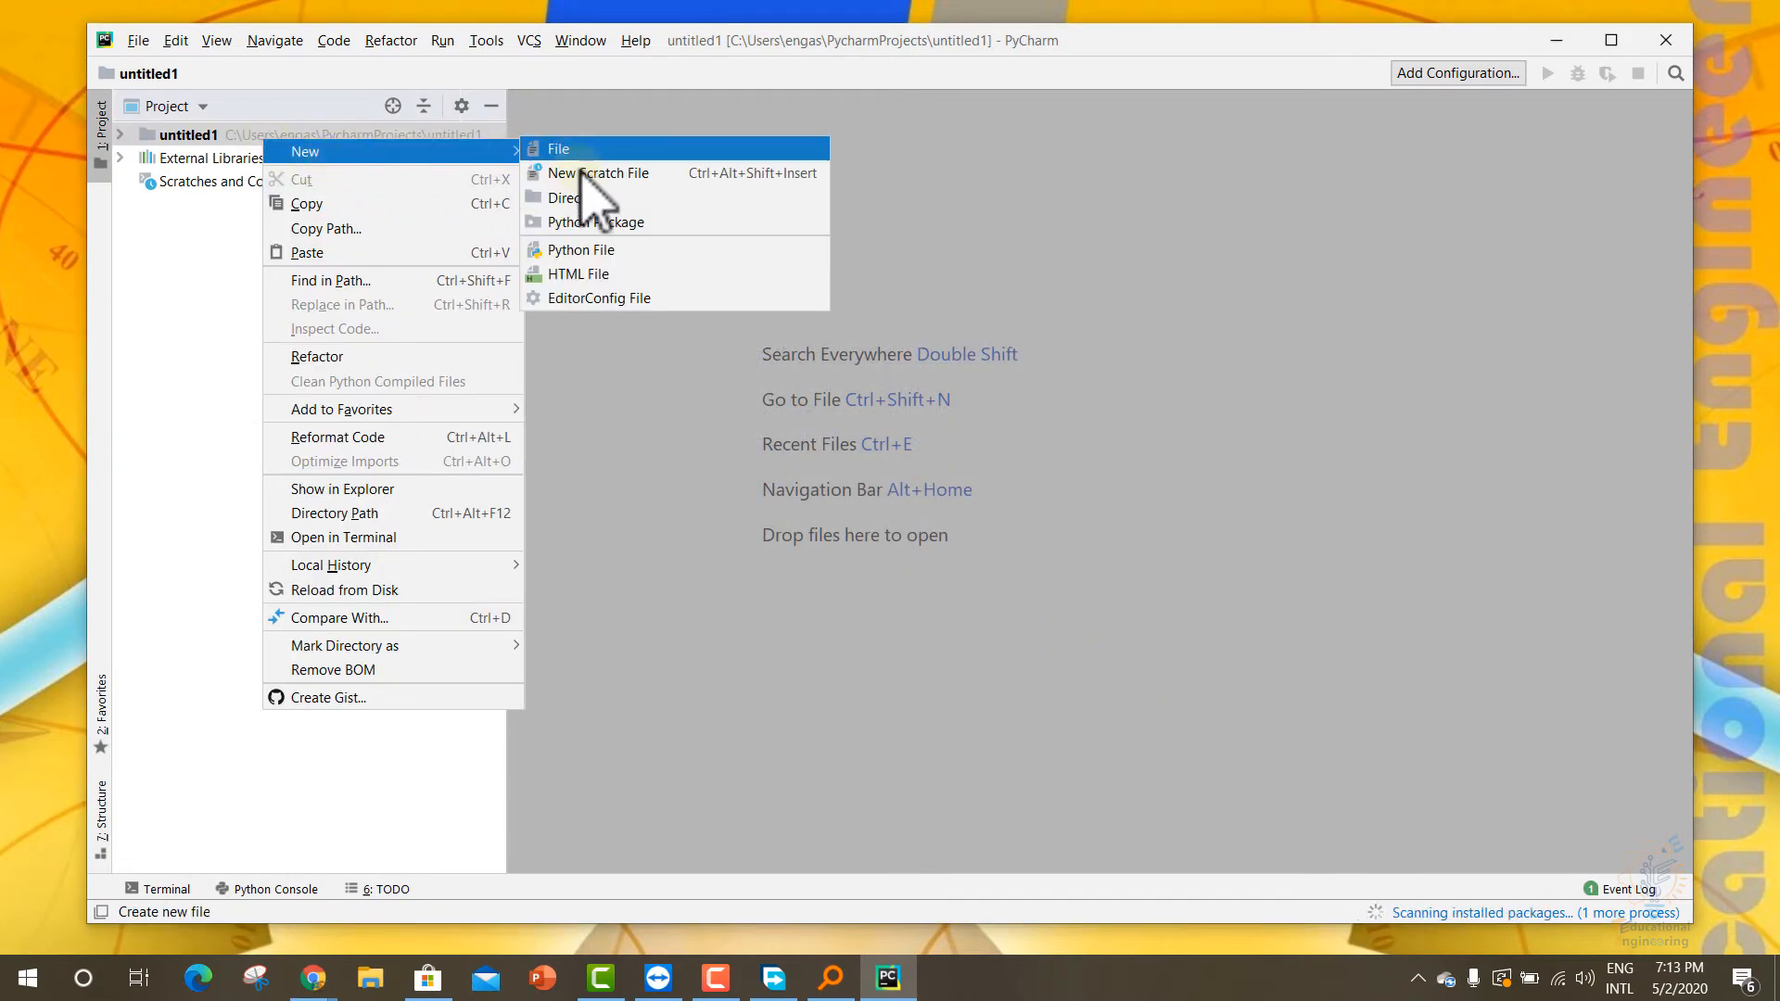
left_click(573, 250)
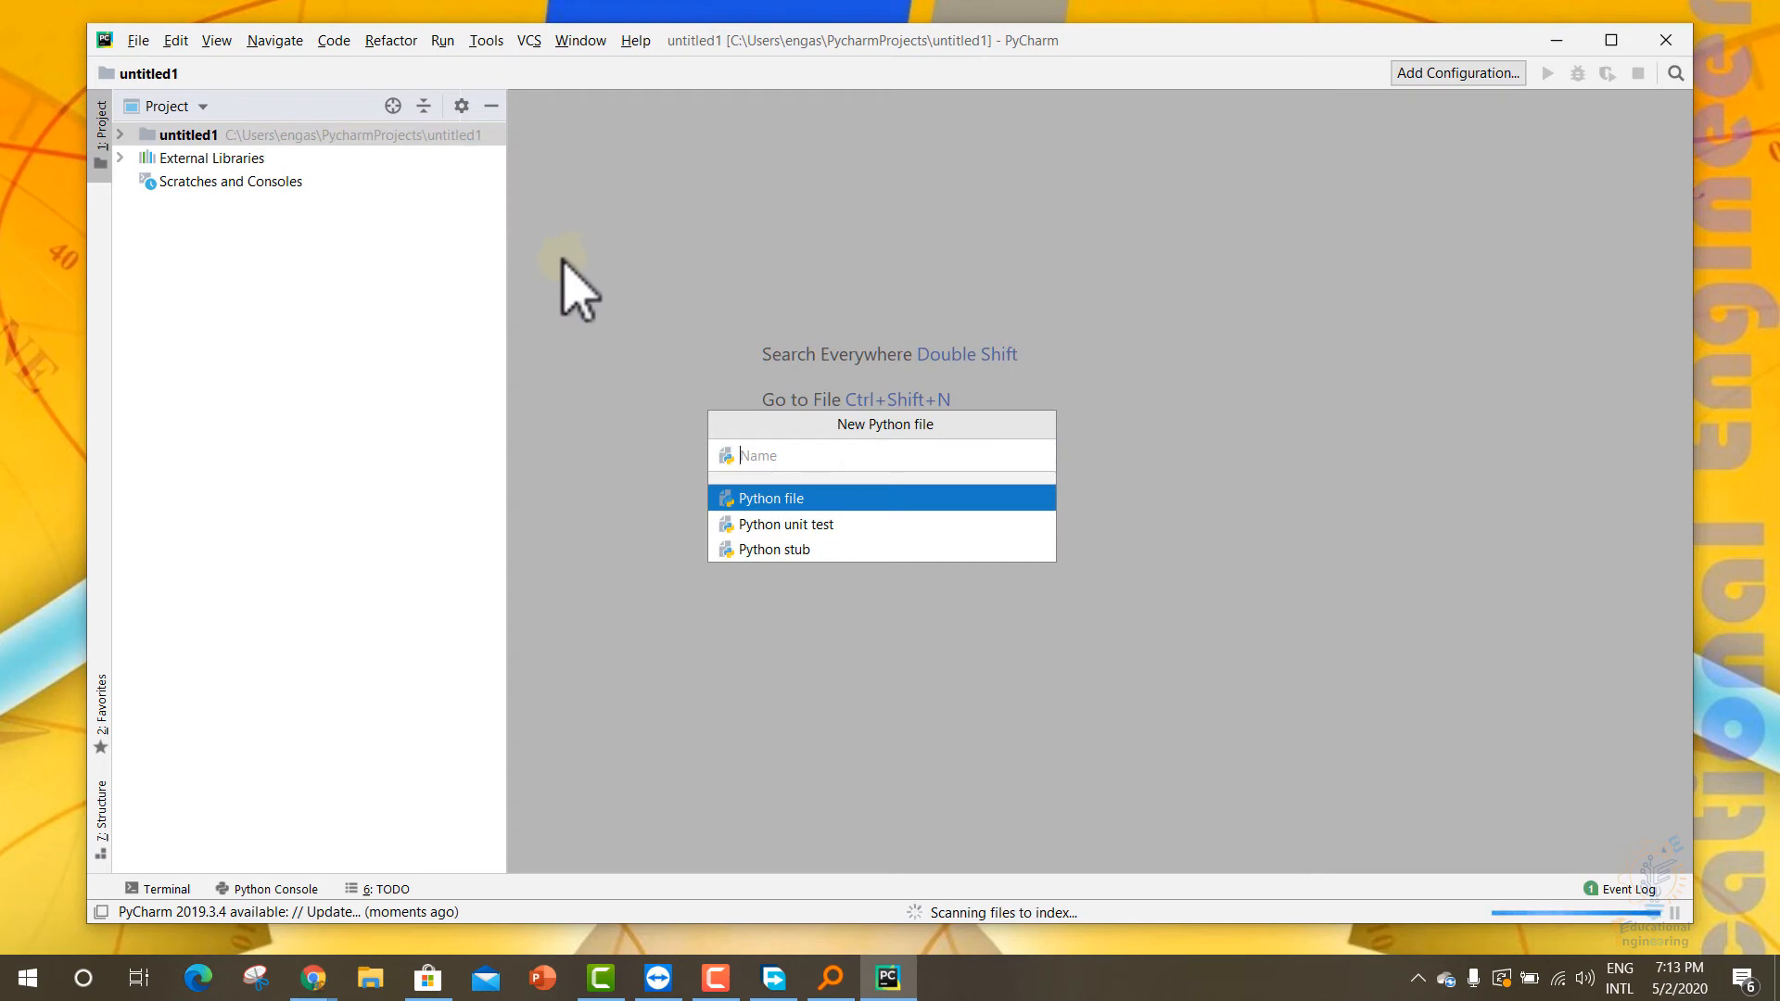
key("Return")
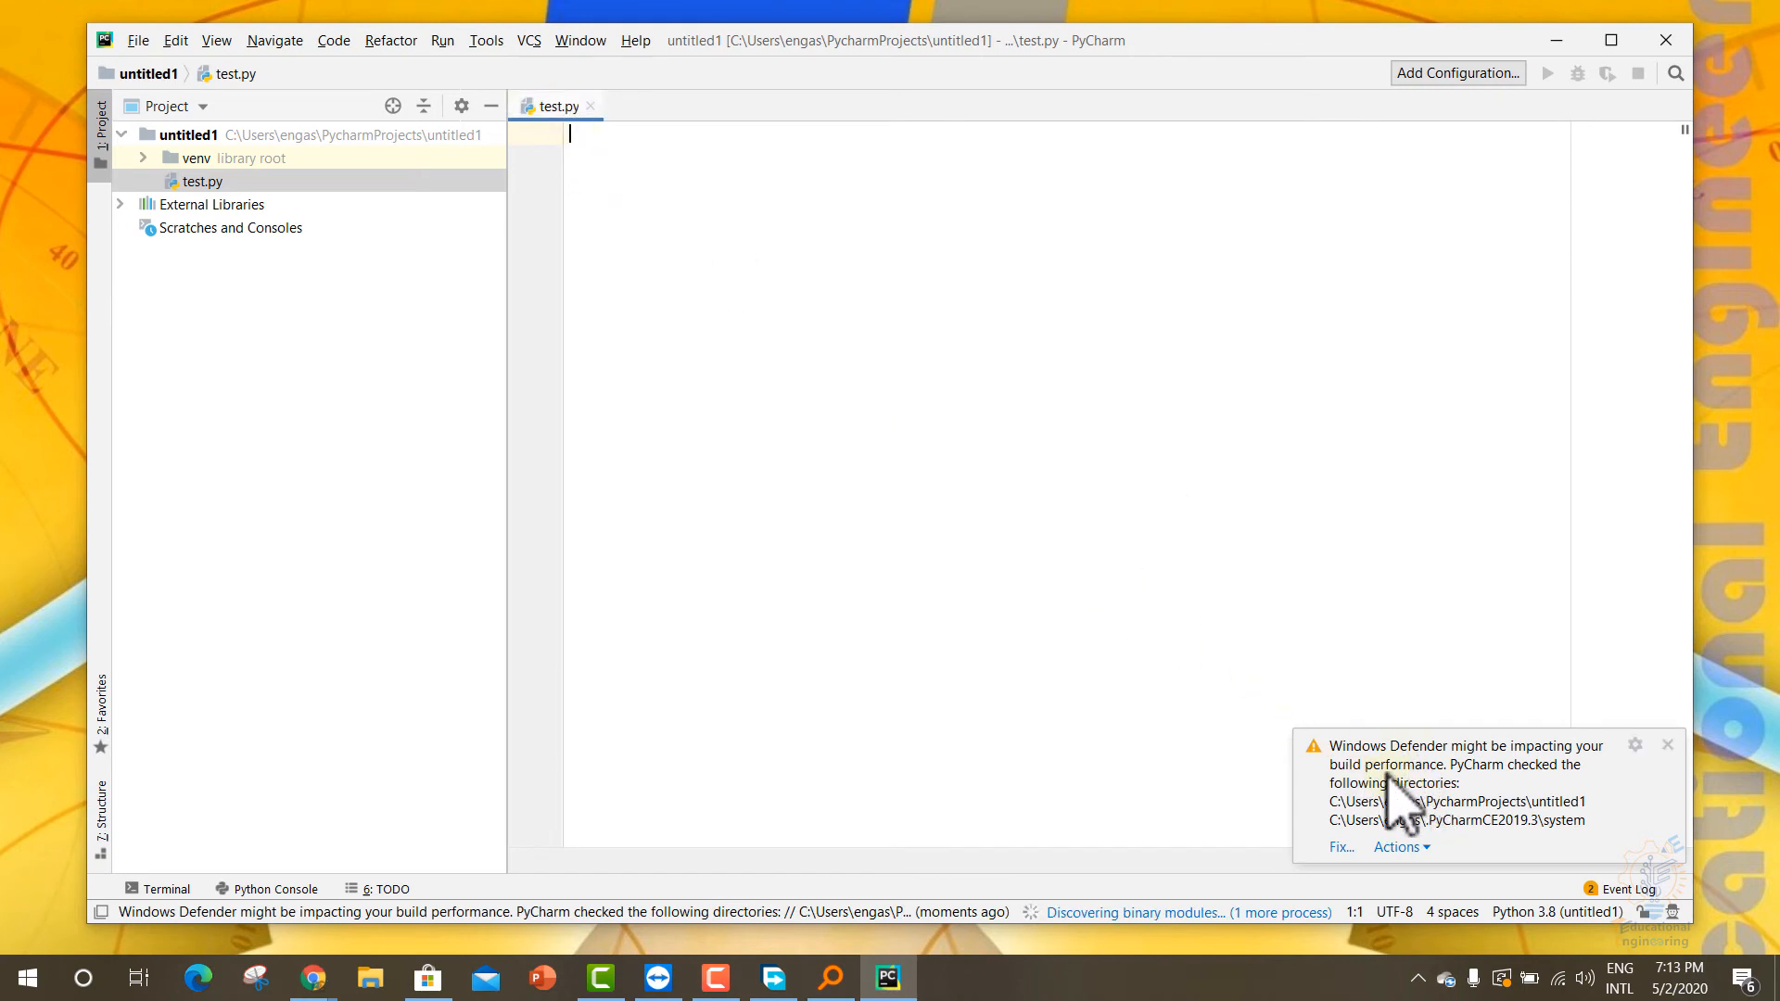
Step: Fix the Windows Defender performance warning by having the project directory exclusions configured automatically
left_click(1341, 848)
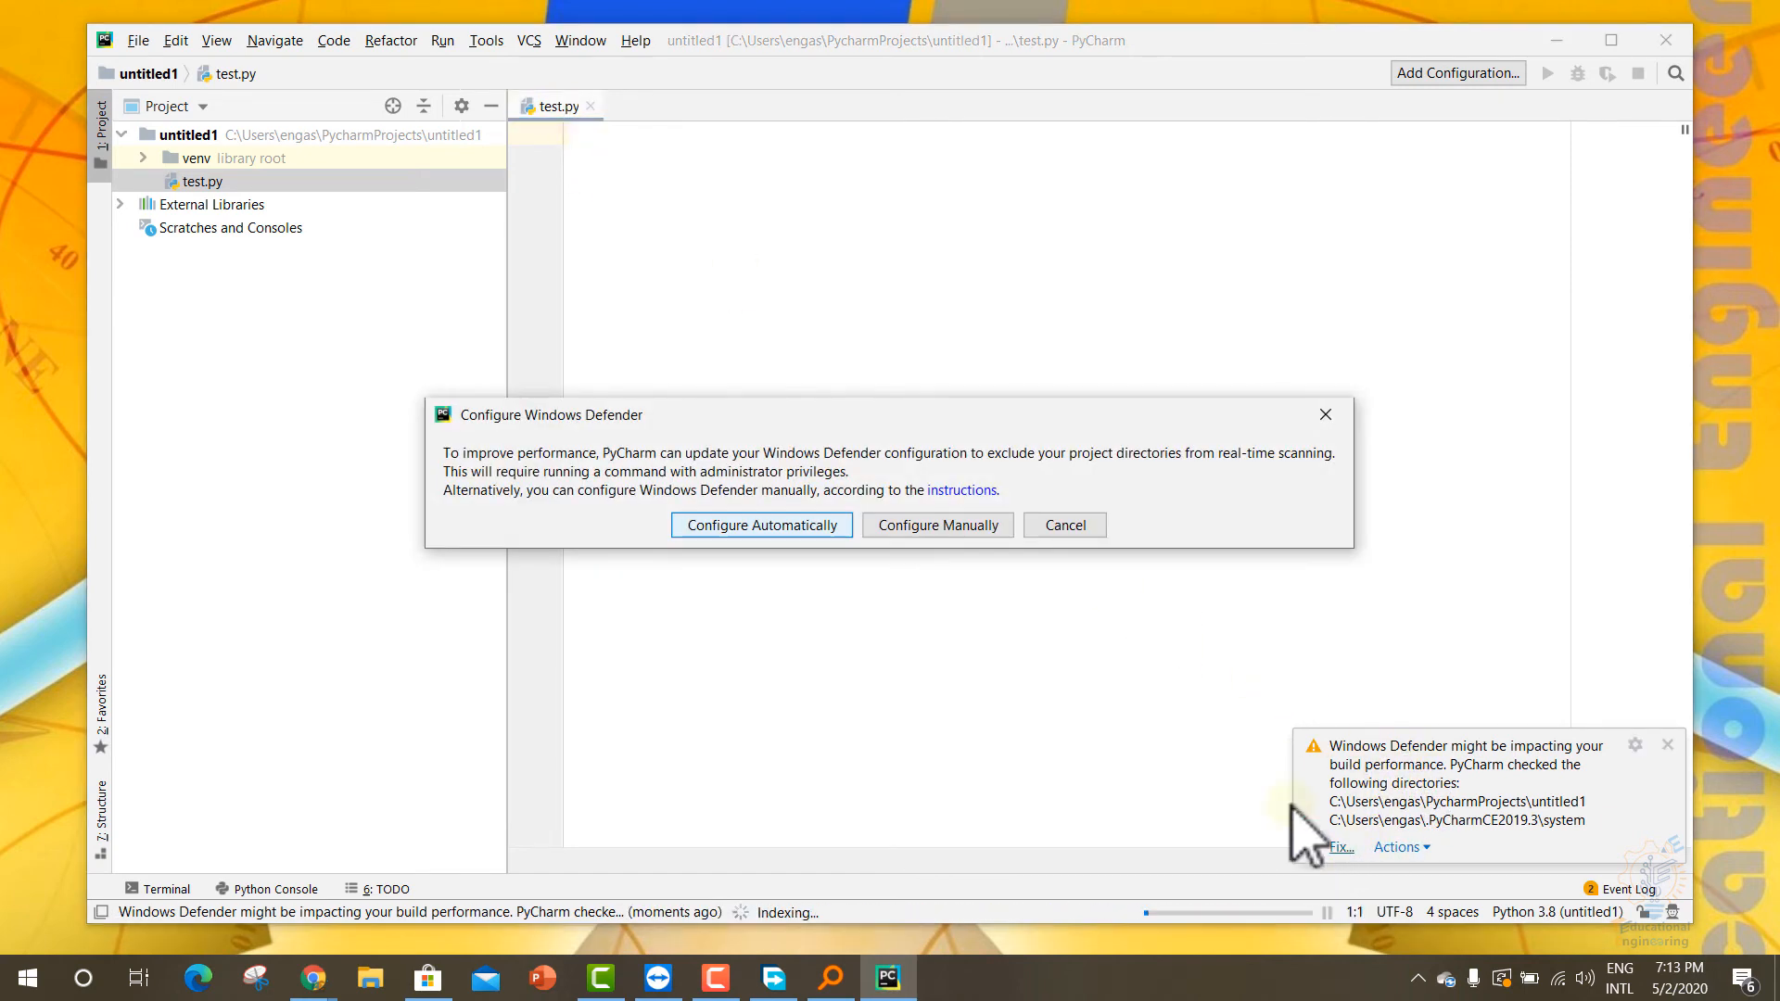
left_click(778, 526)
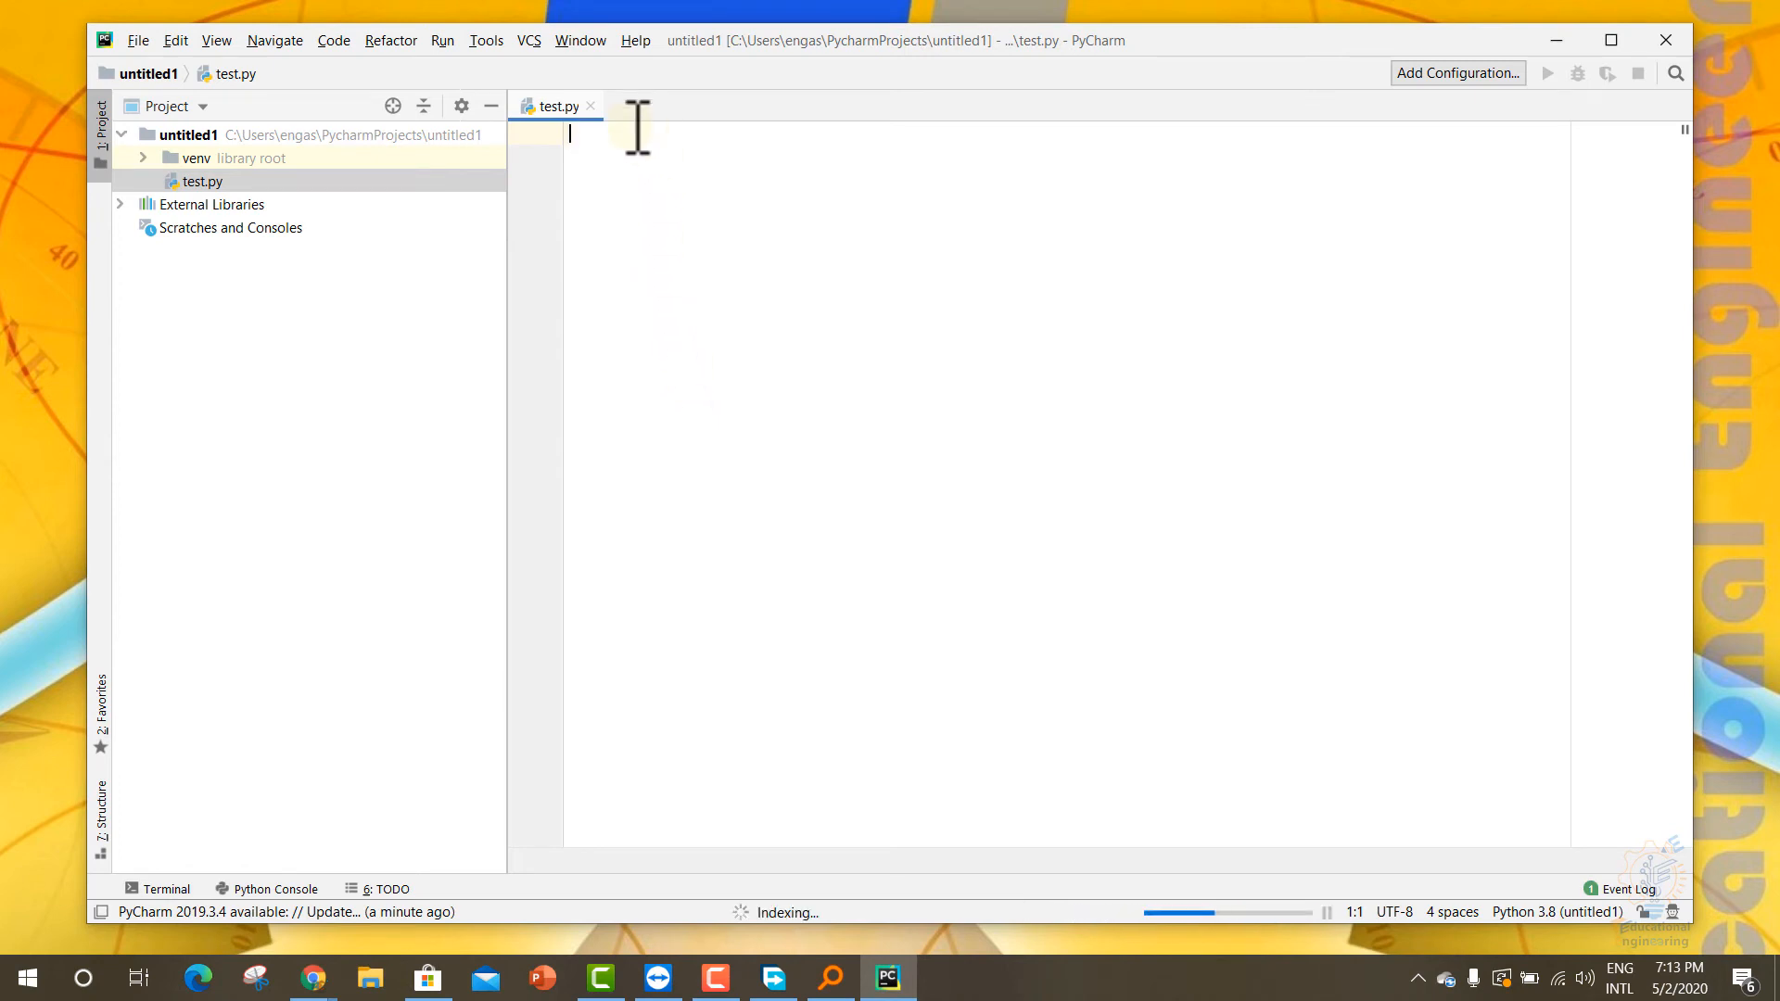
left_click(443, 42)
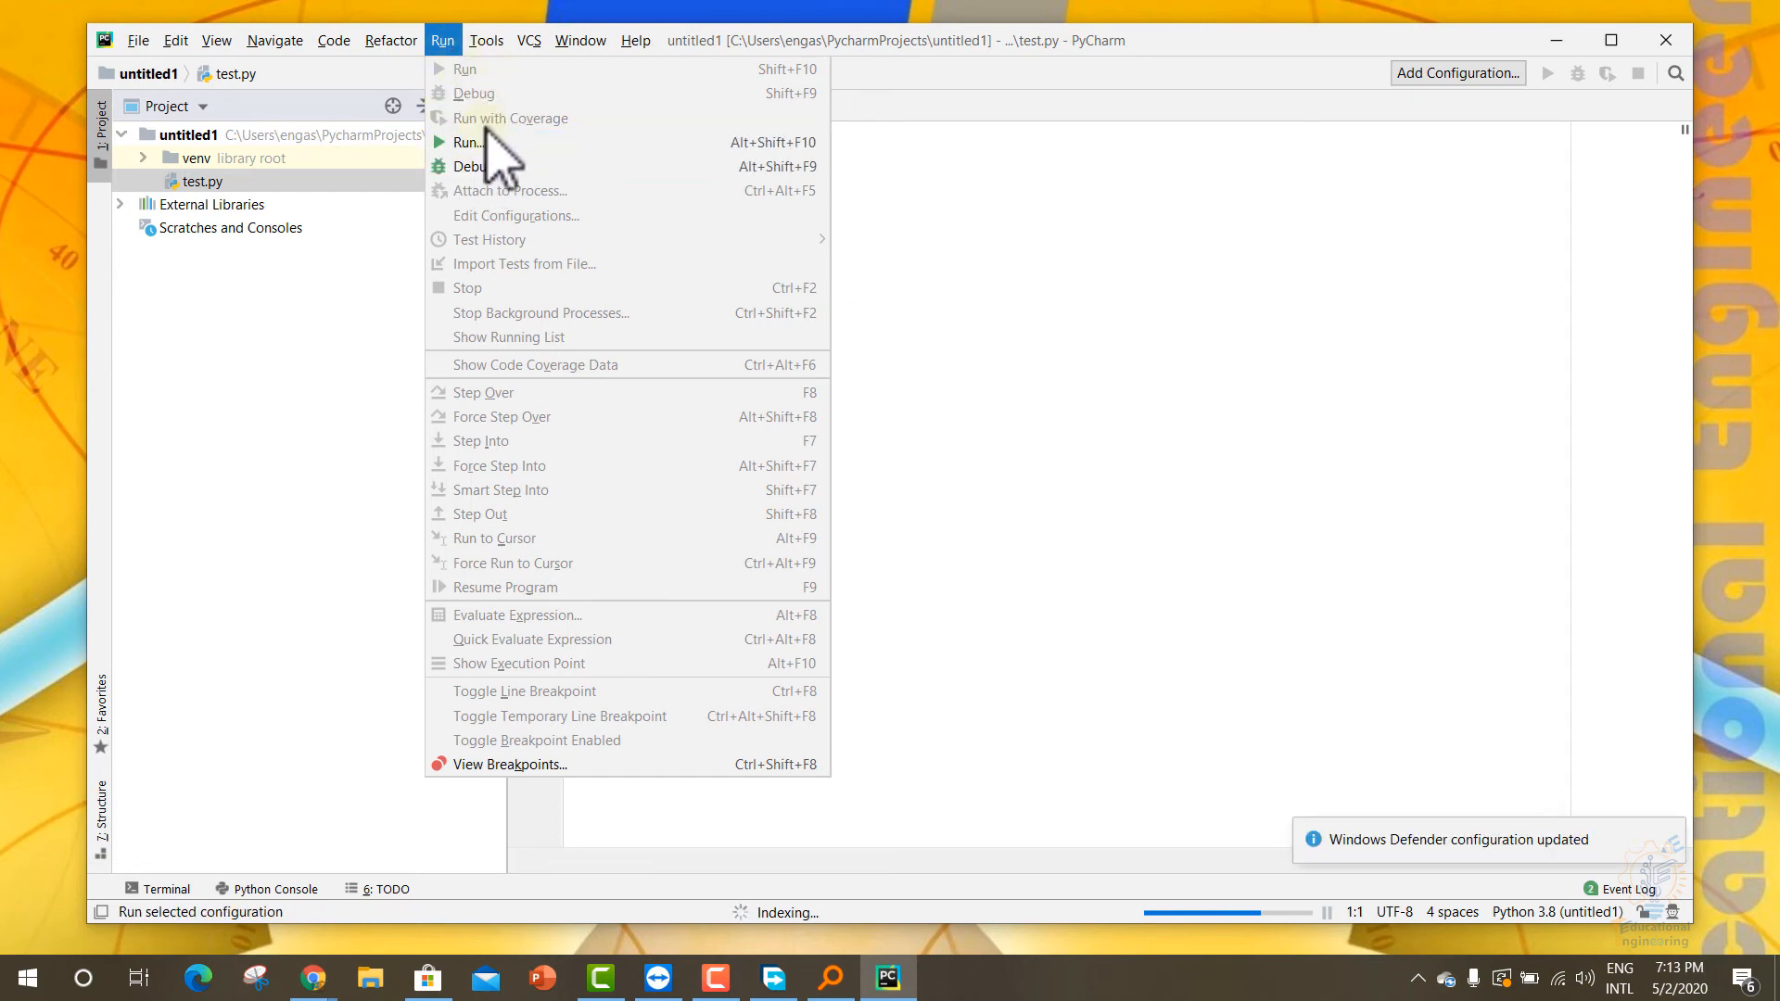
left_click(468, 143)
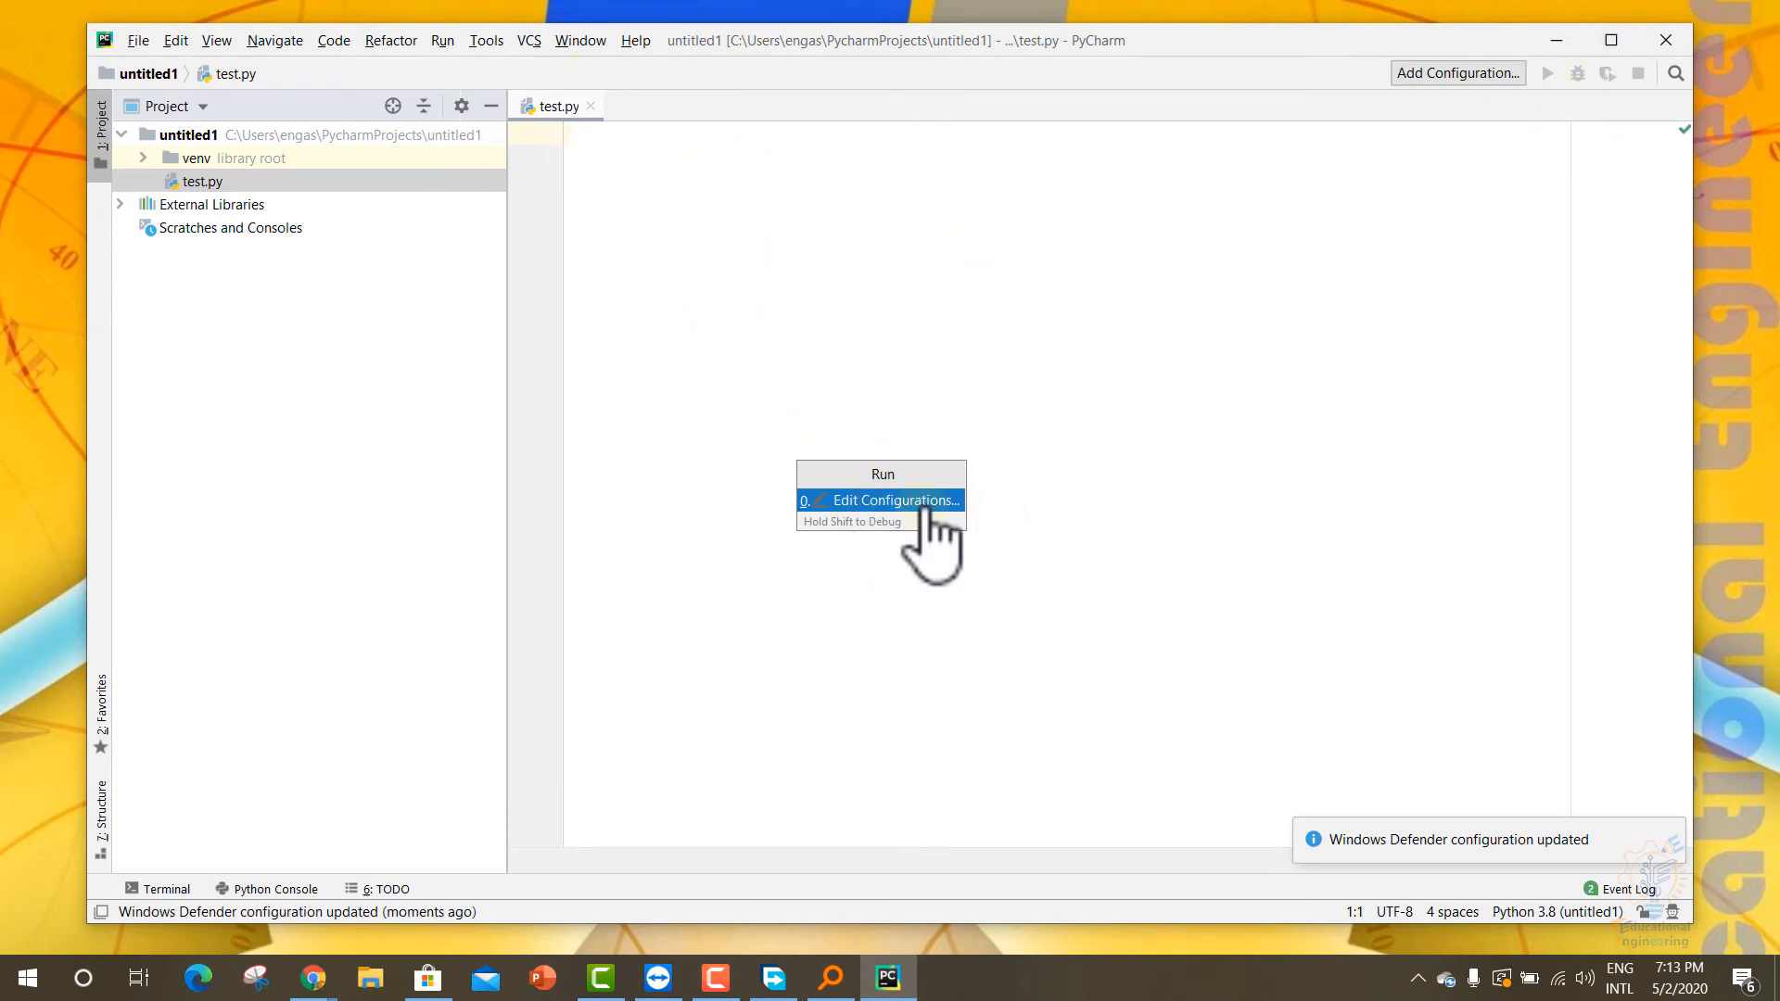
left_click(885, 501)
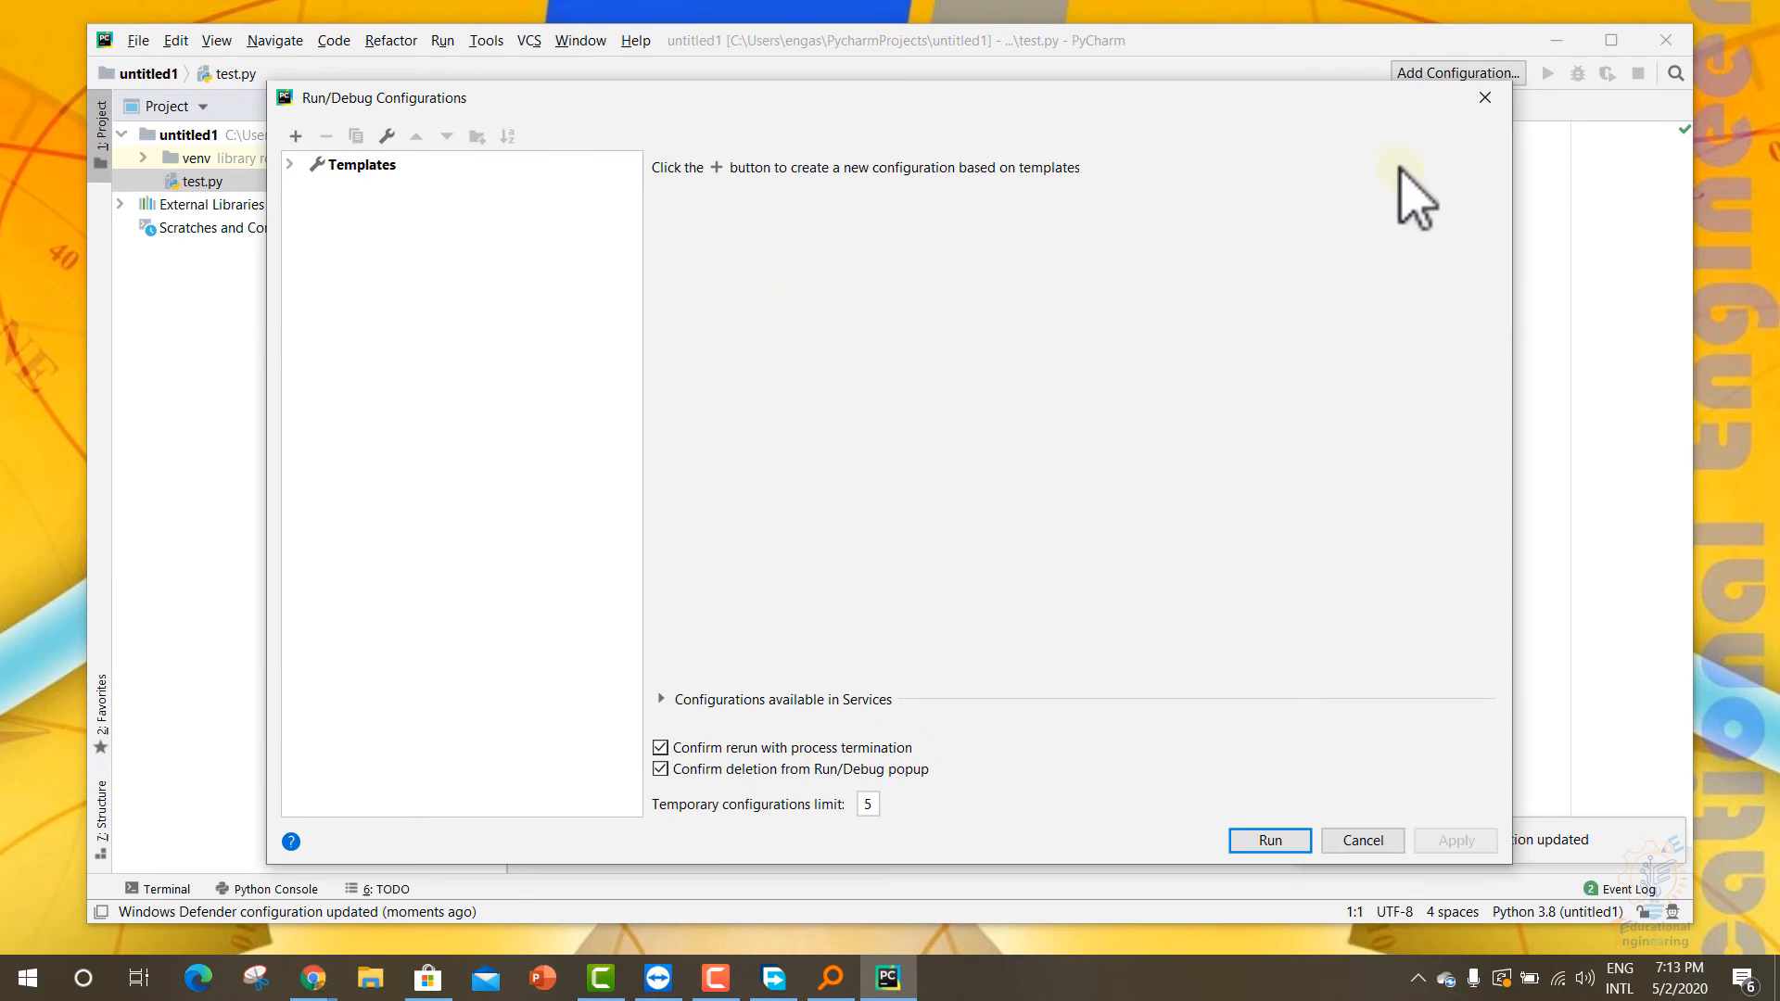
left_click(1485, 97)
Step: Maximize the window and check the Project Interpreter settings of untitled1, keeping Python 3.8 (untitled1) selected
left_click(1612, 40)
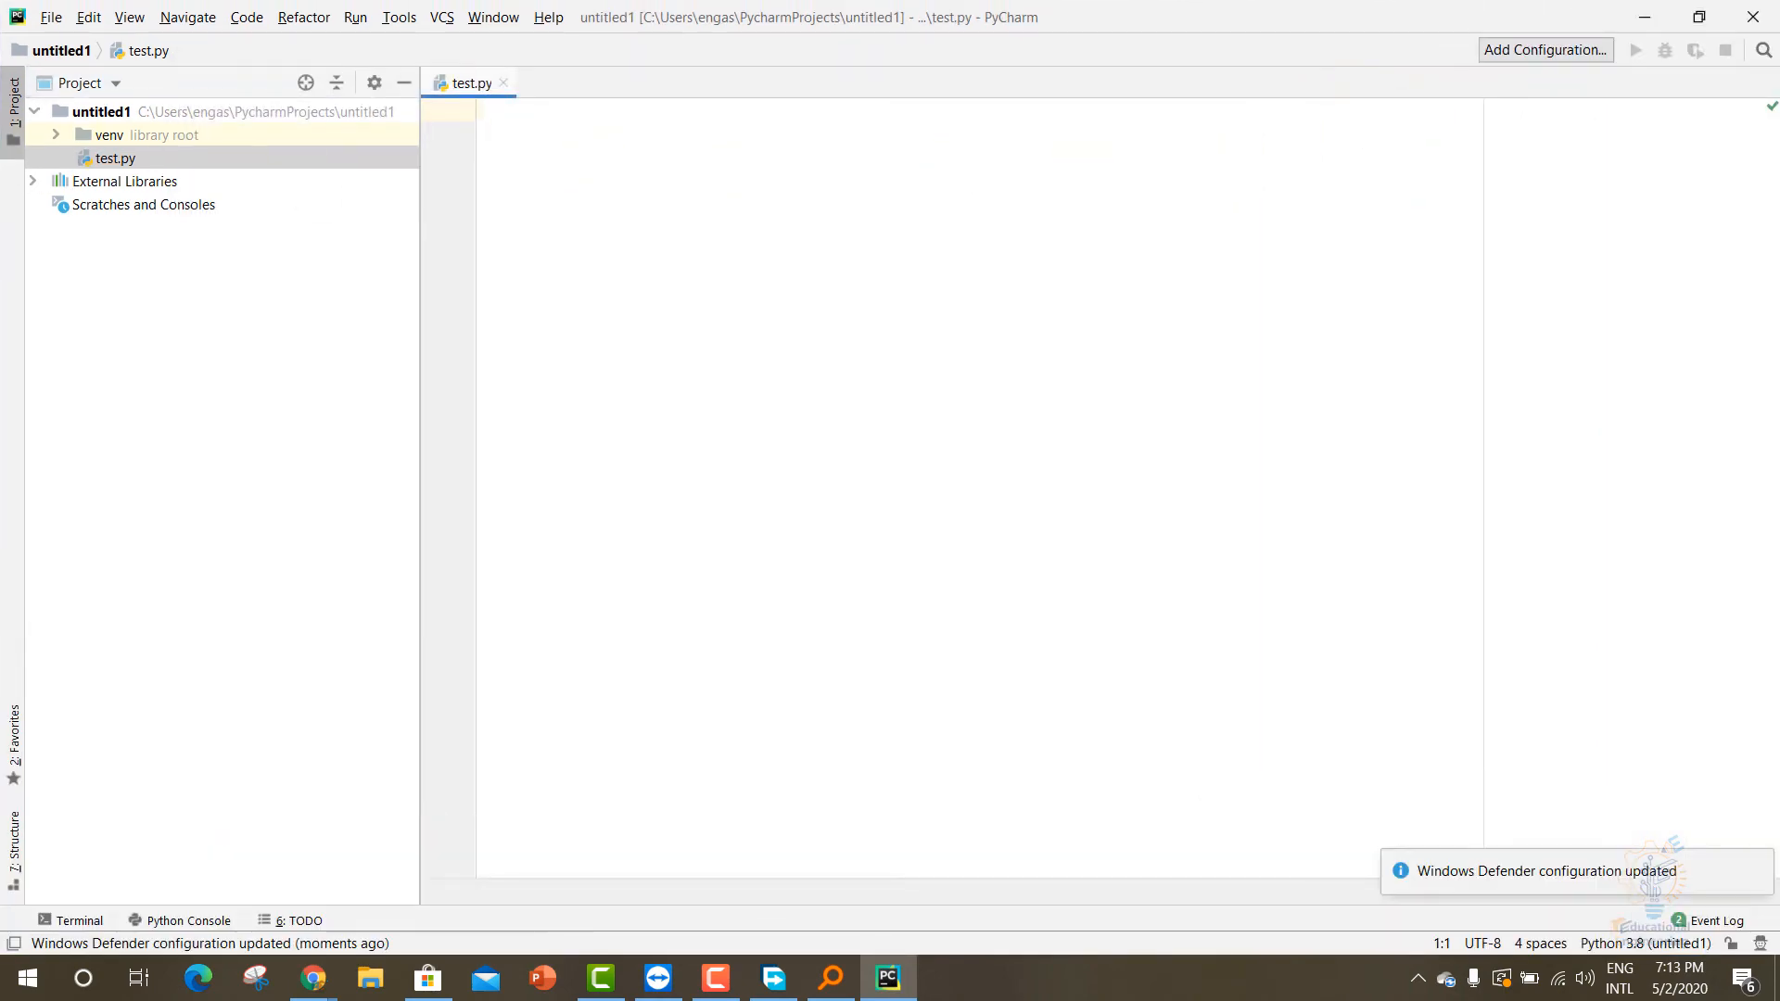
left_click(62, 16)
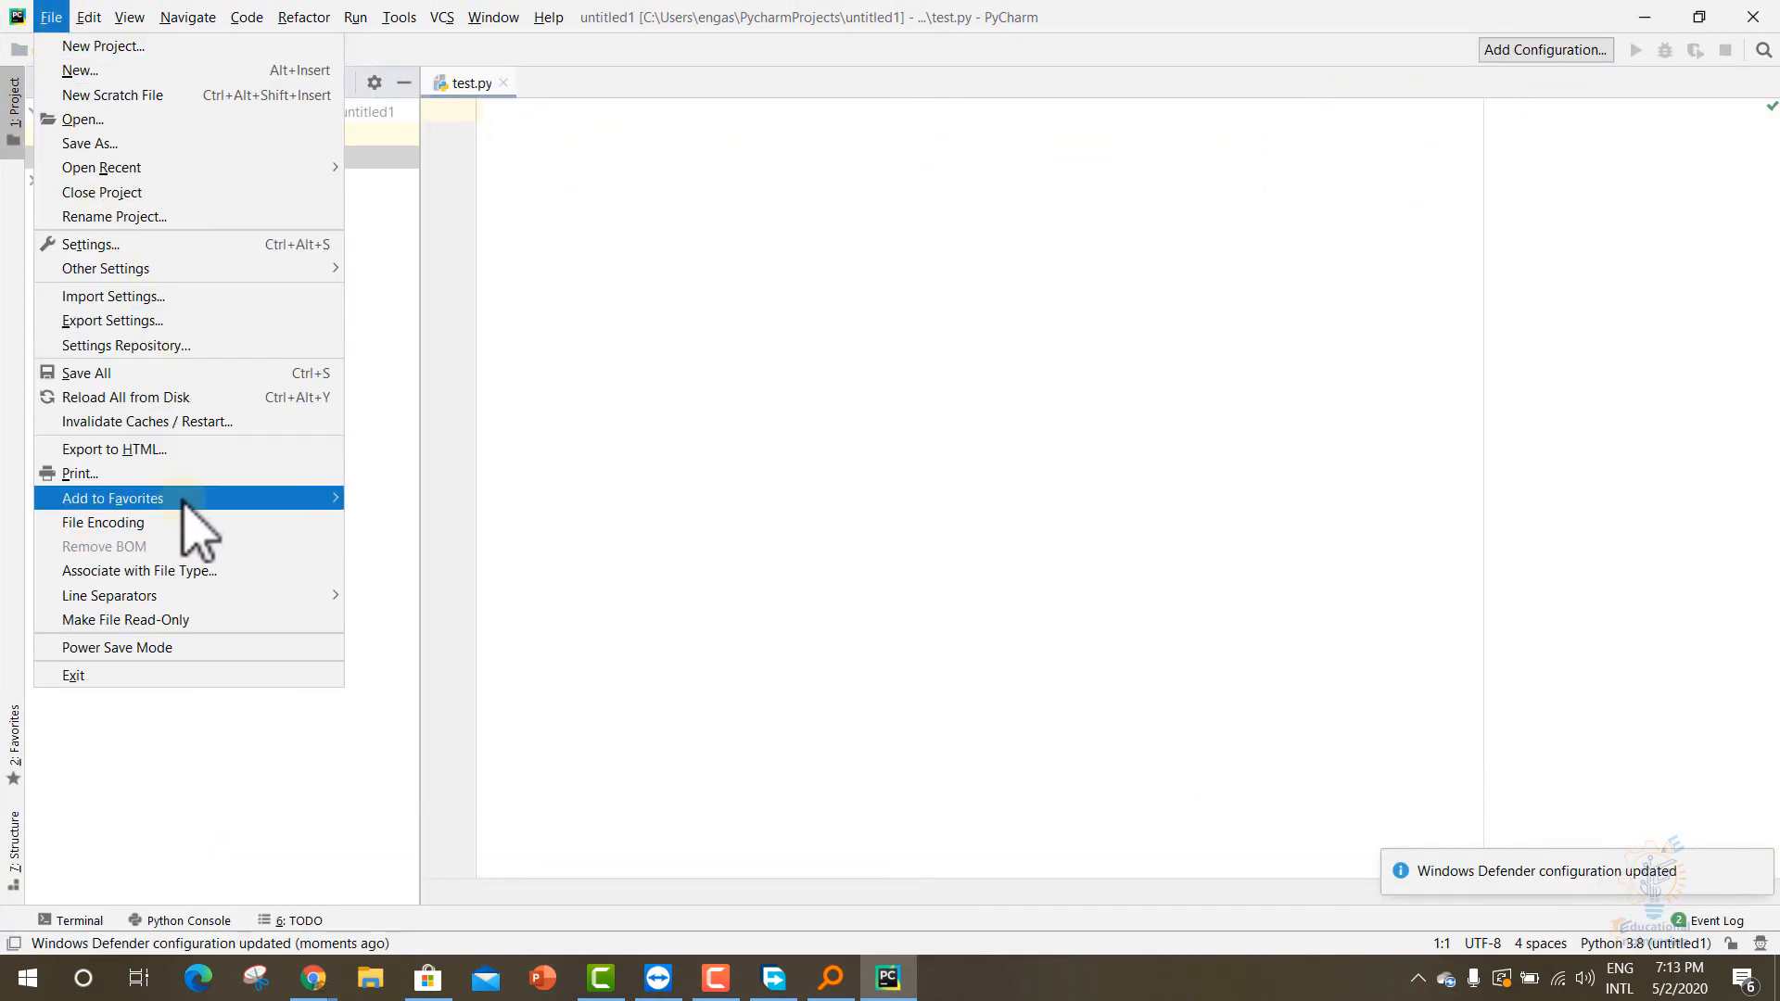
mouse_move(178, 505)
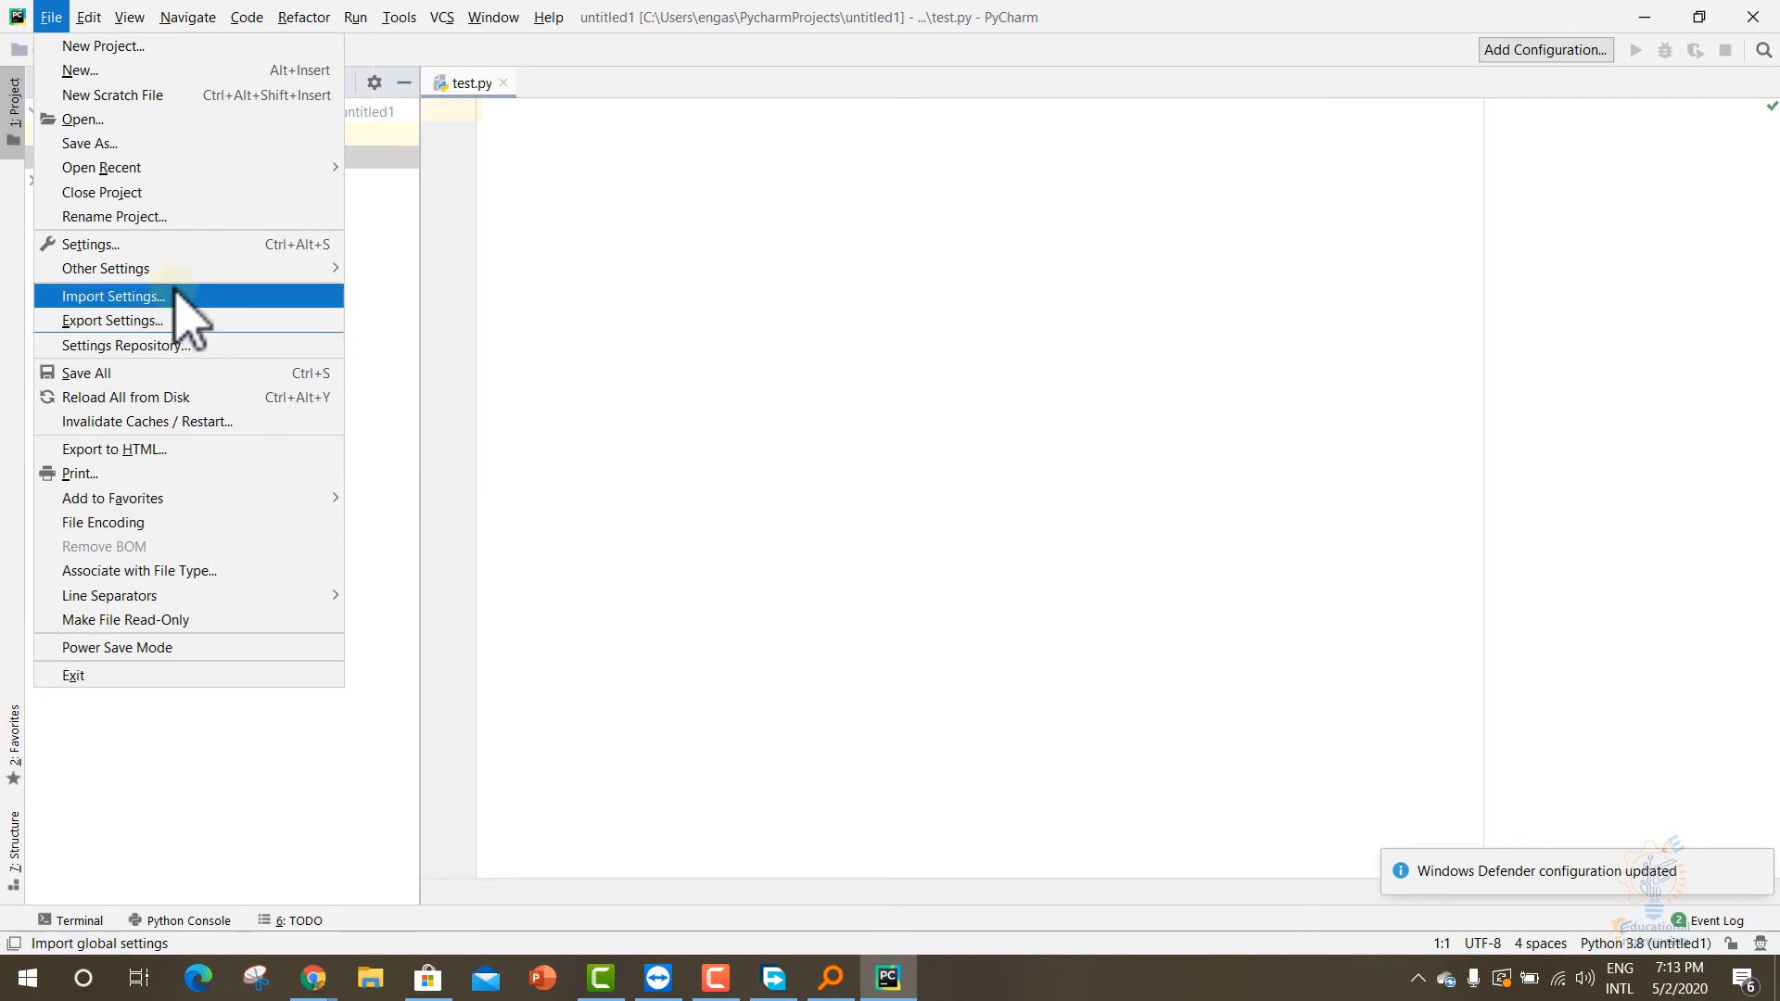
left_click(181, 246)
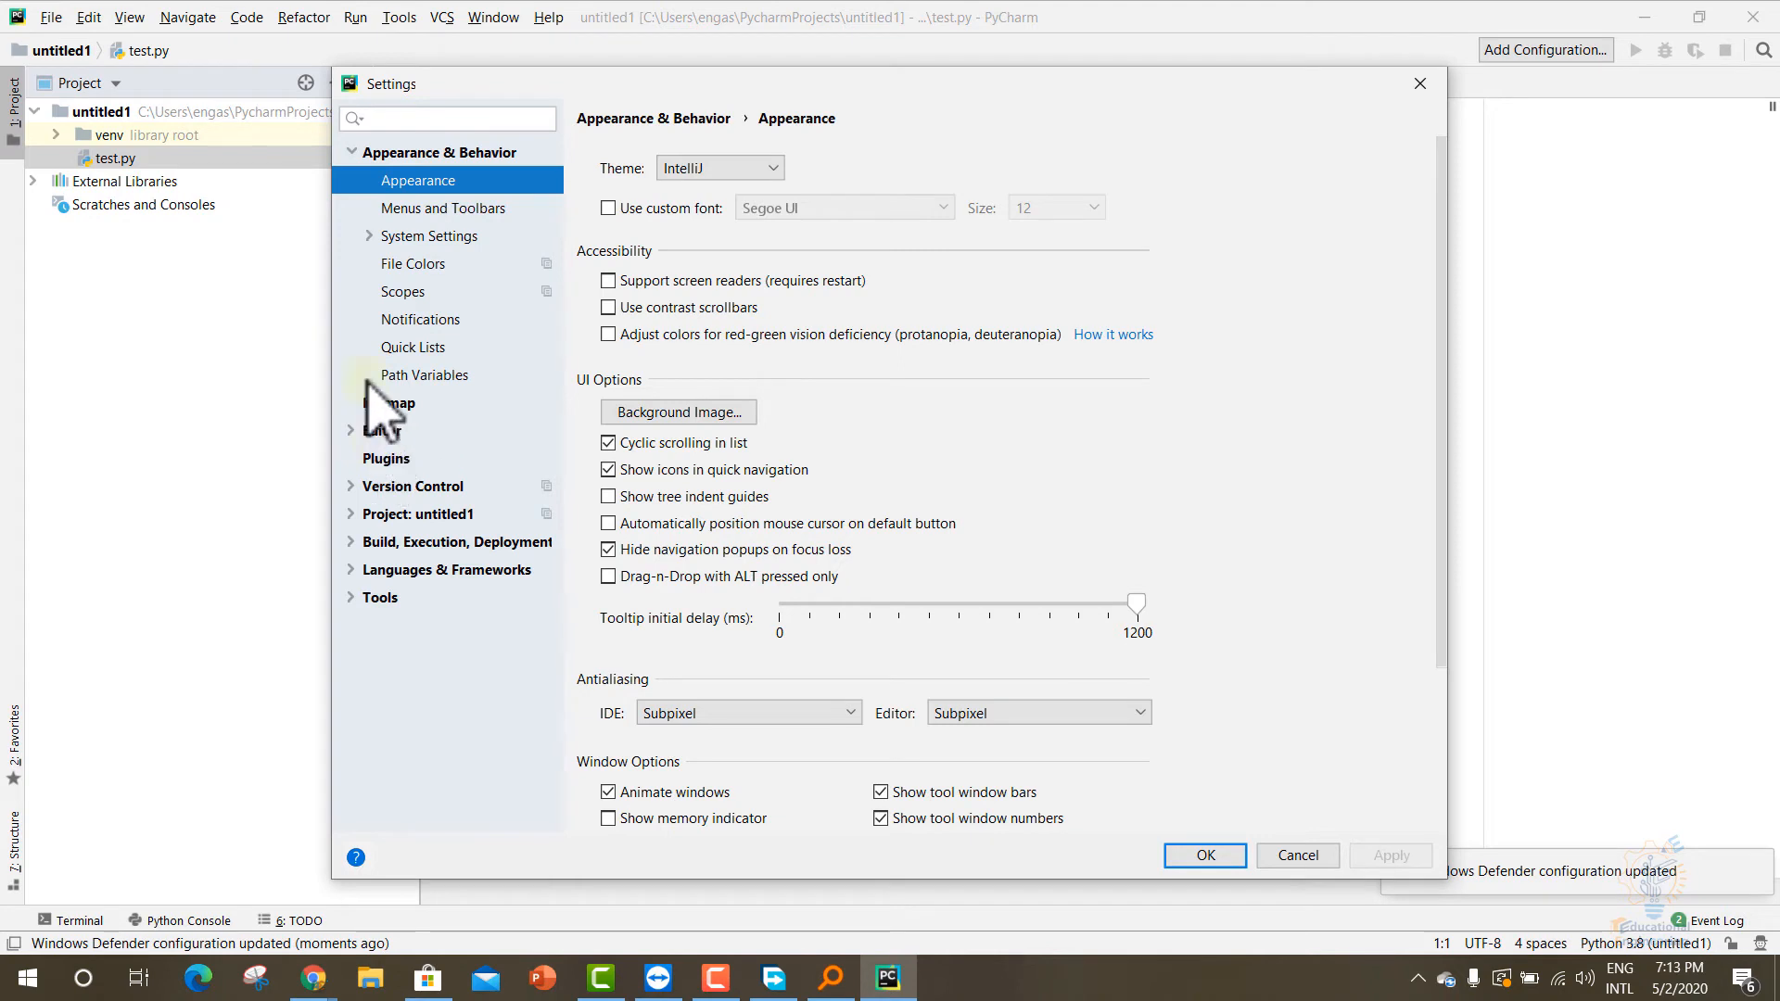
left_click(351, 153)
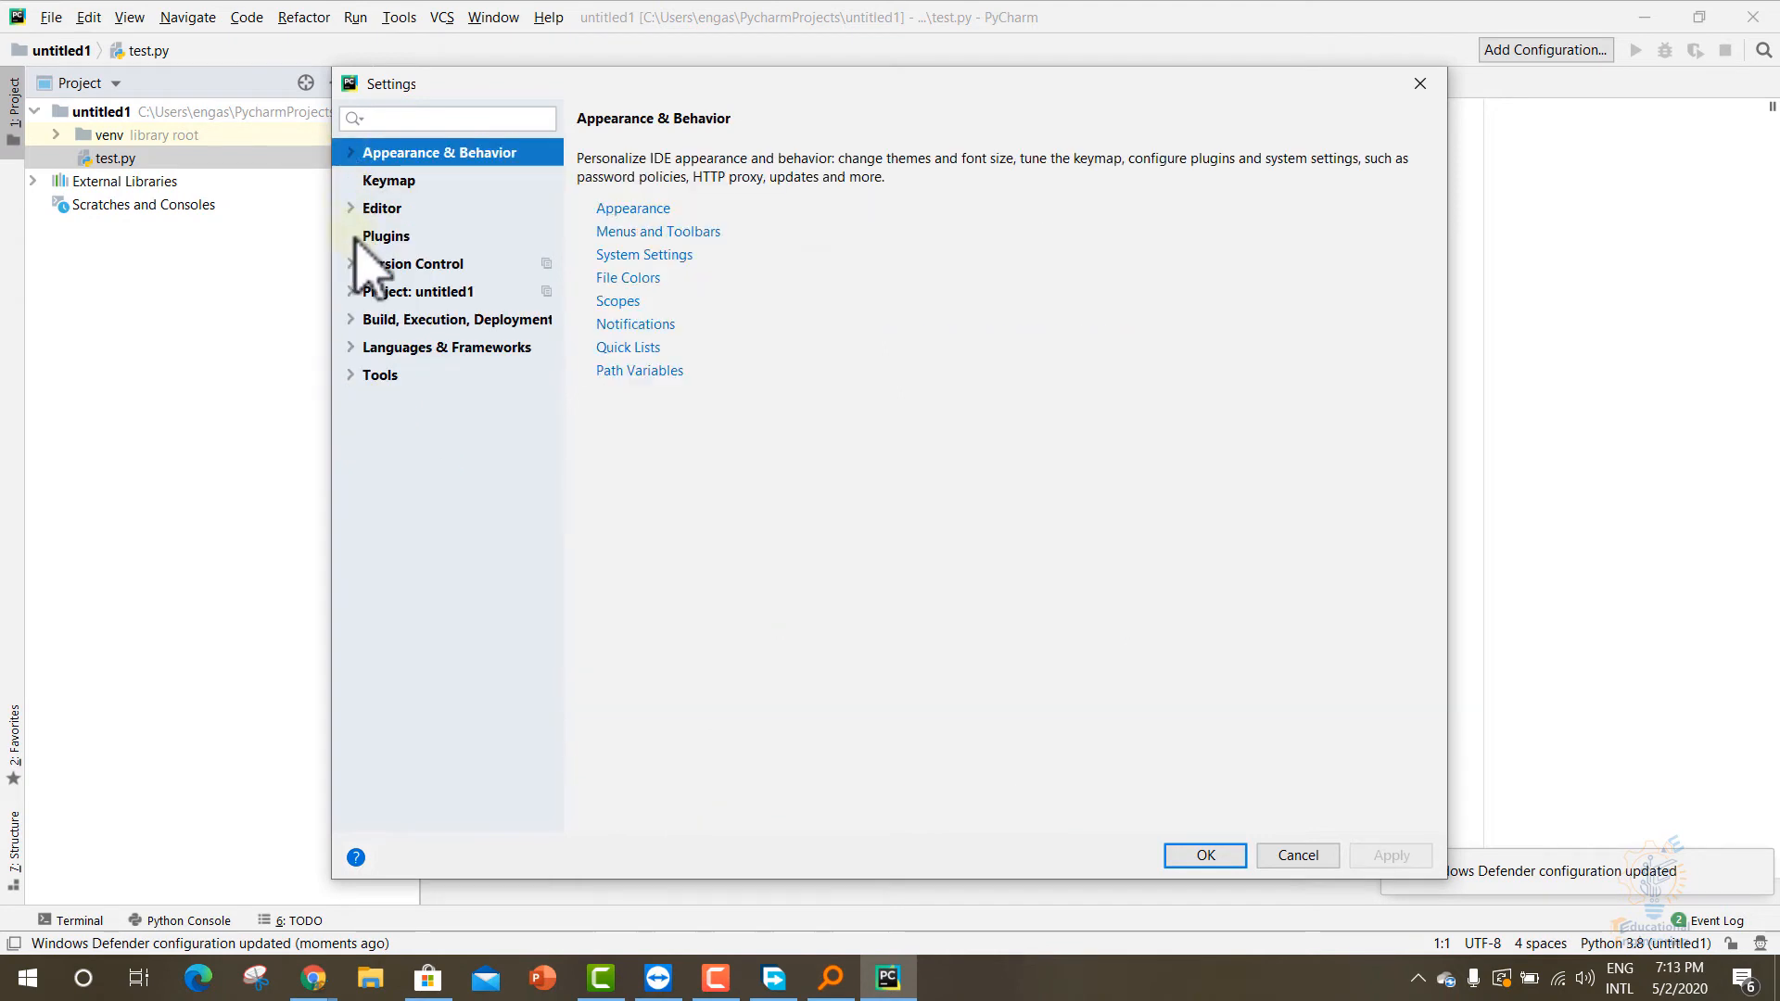
left_click(358, 293)
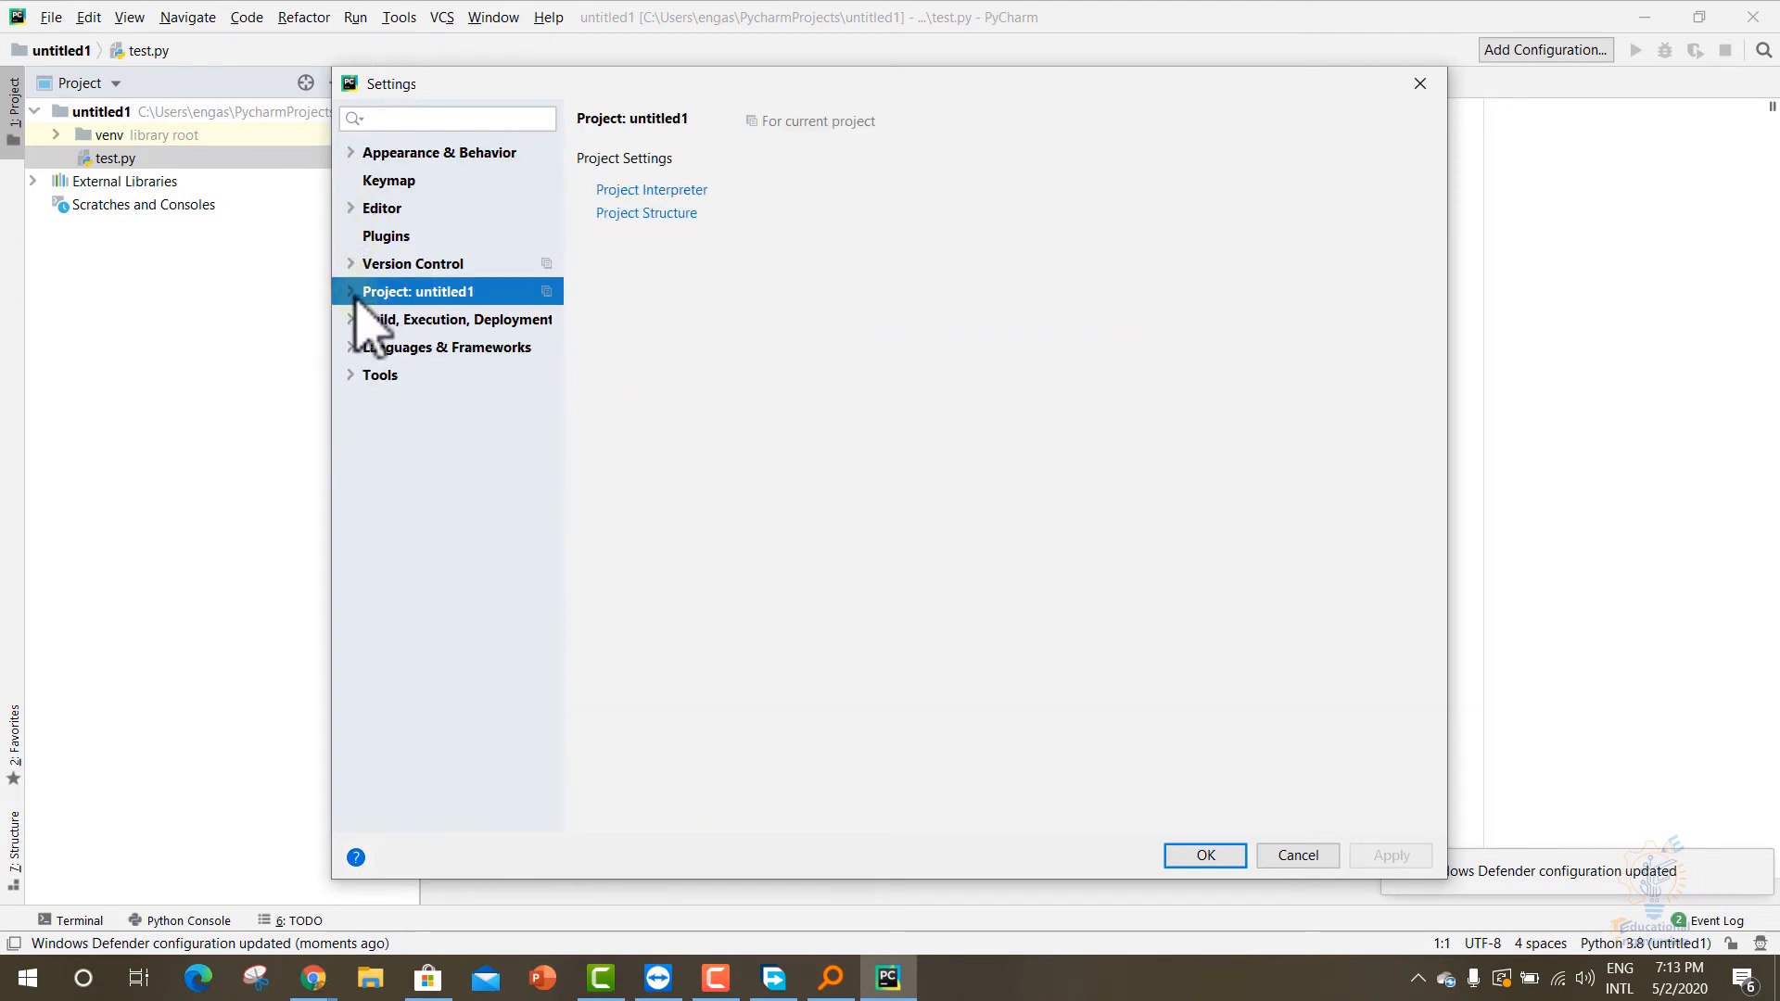
left_click(354, 292)
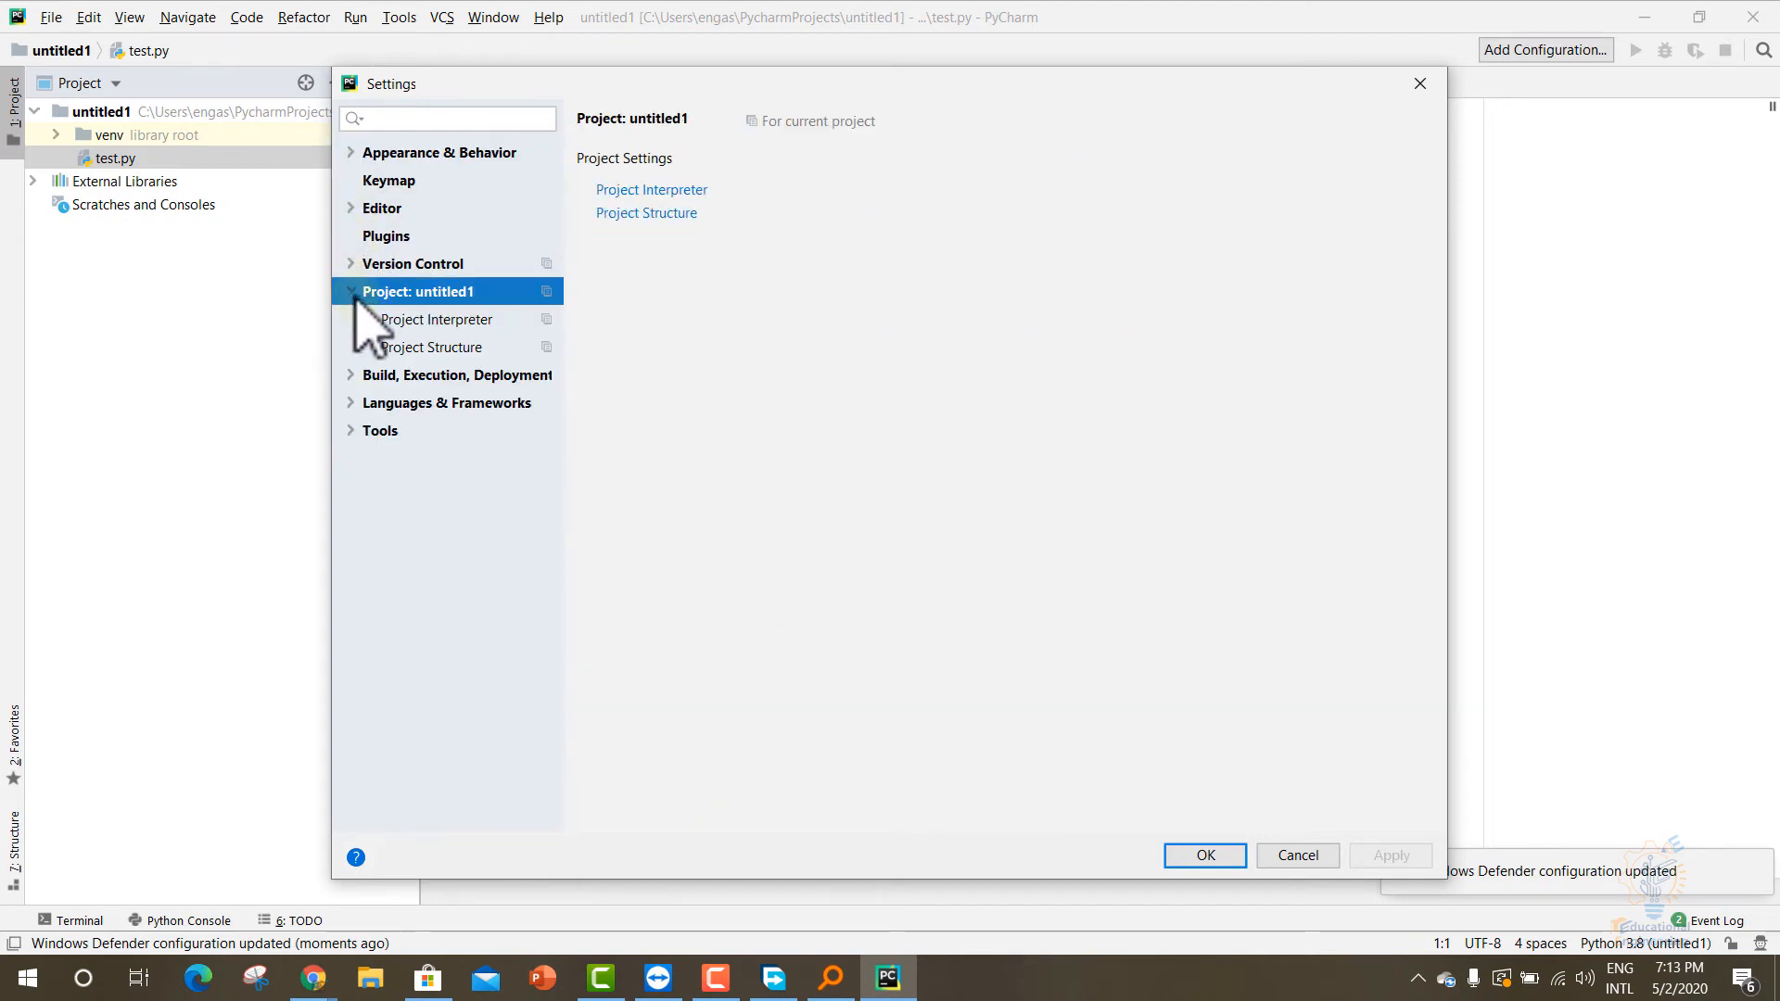
left_click(429, 320)
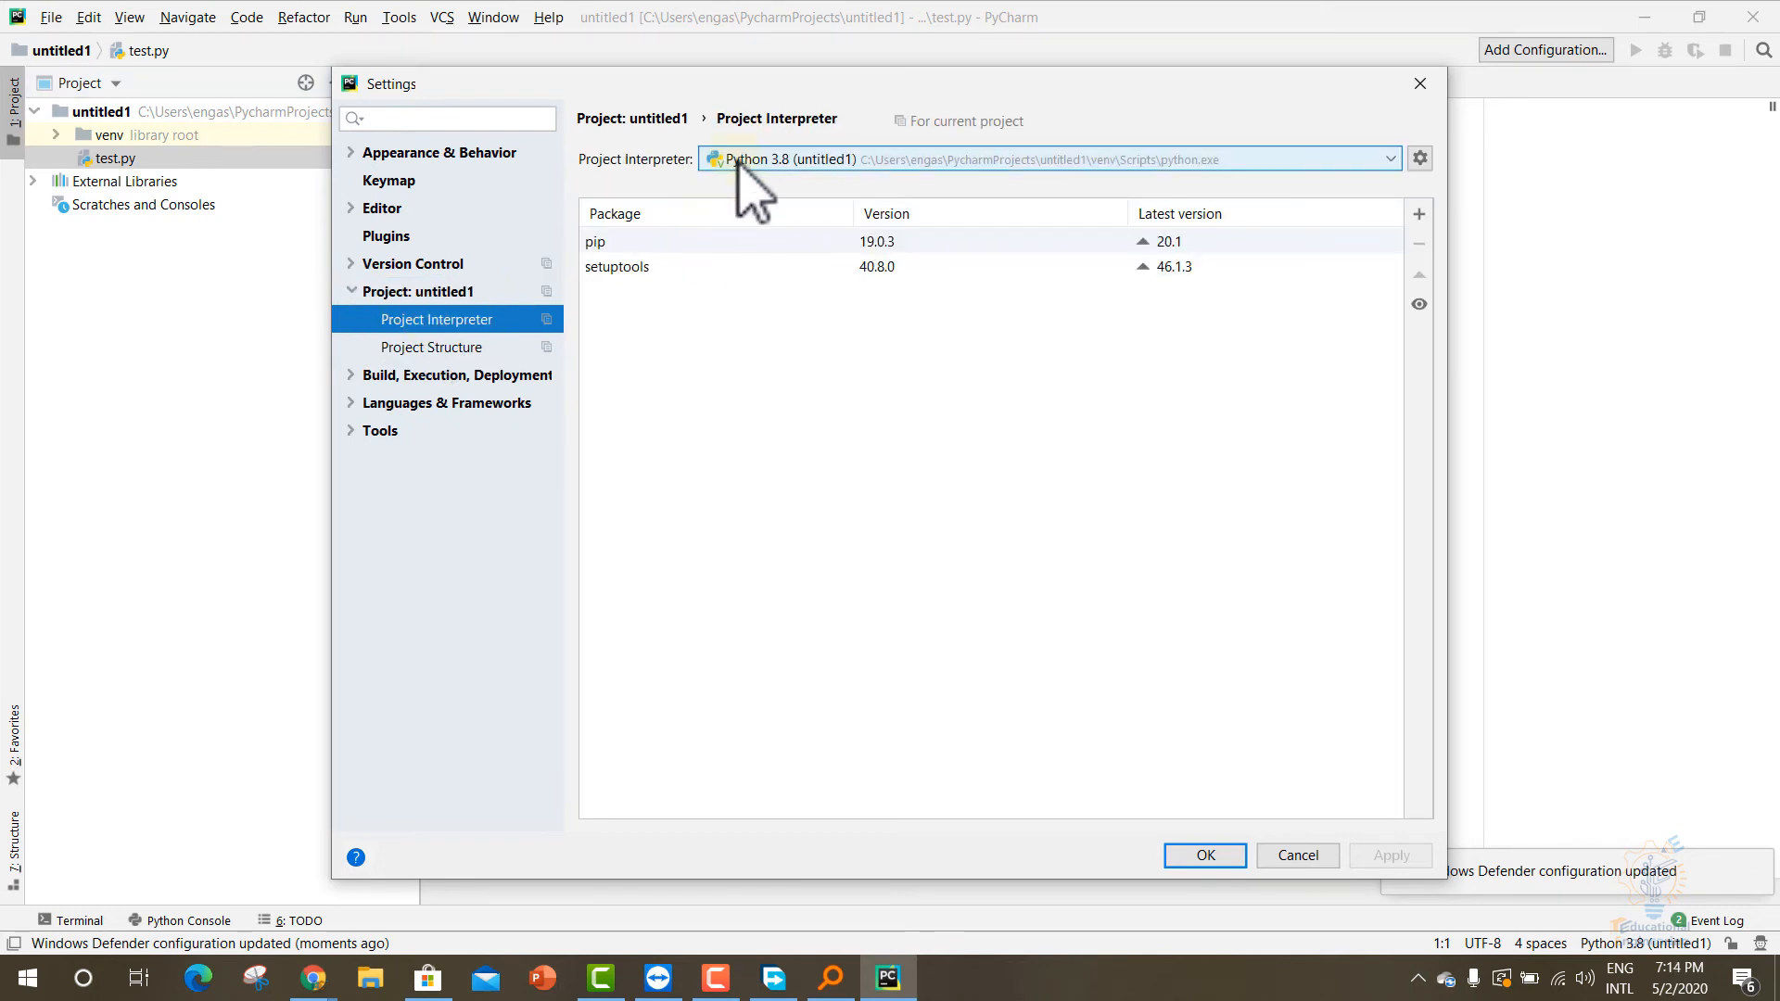
left_click(787, 163)
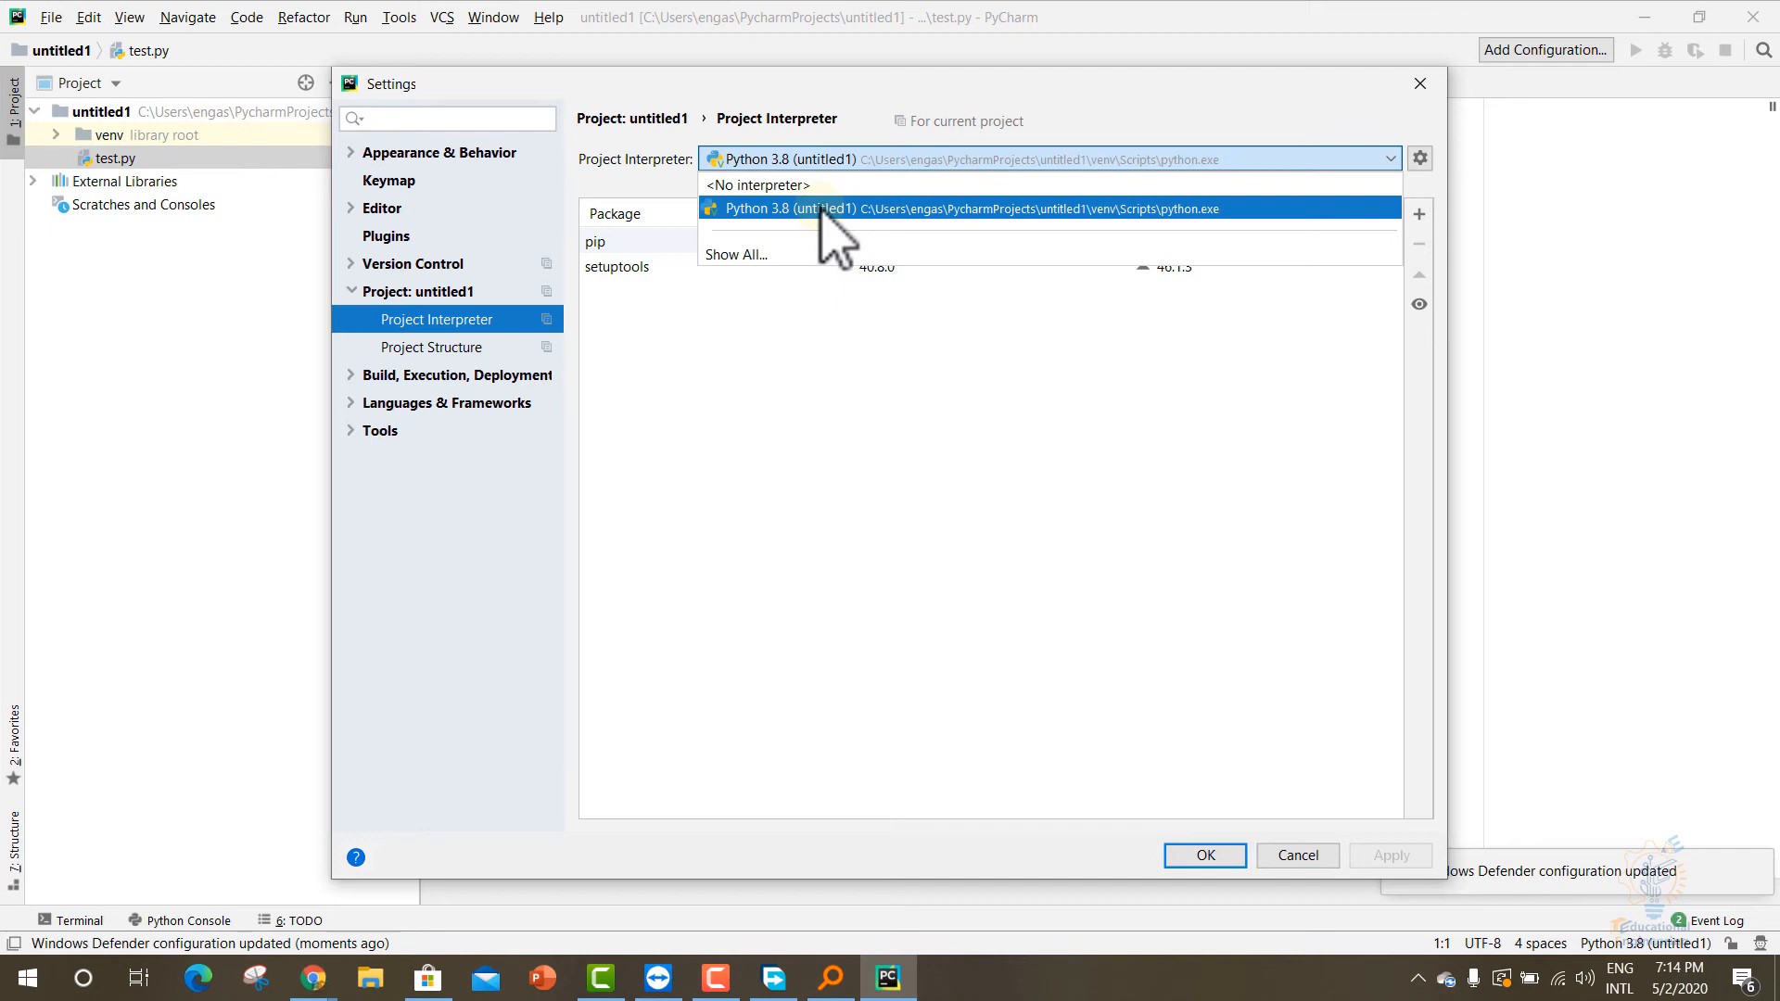
left_click(628, 145)
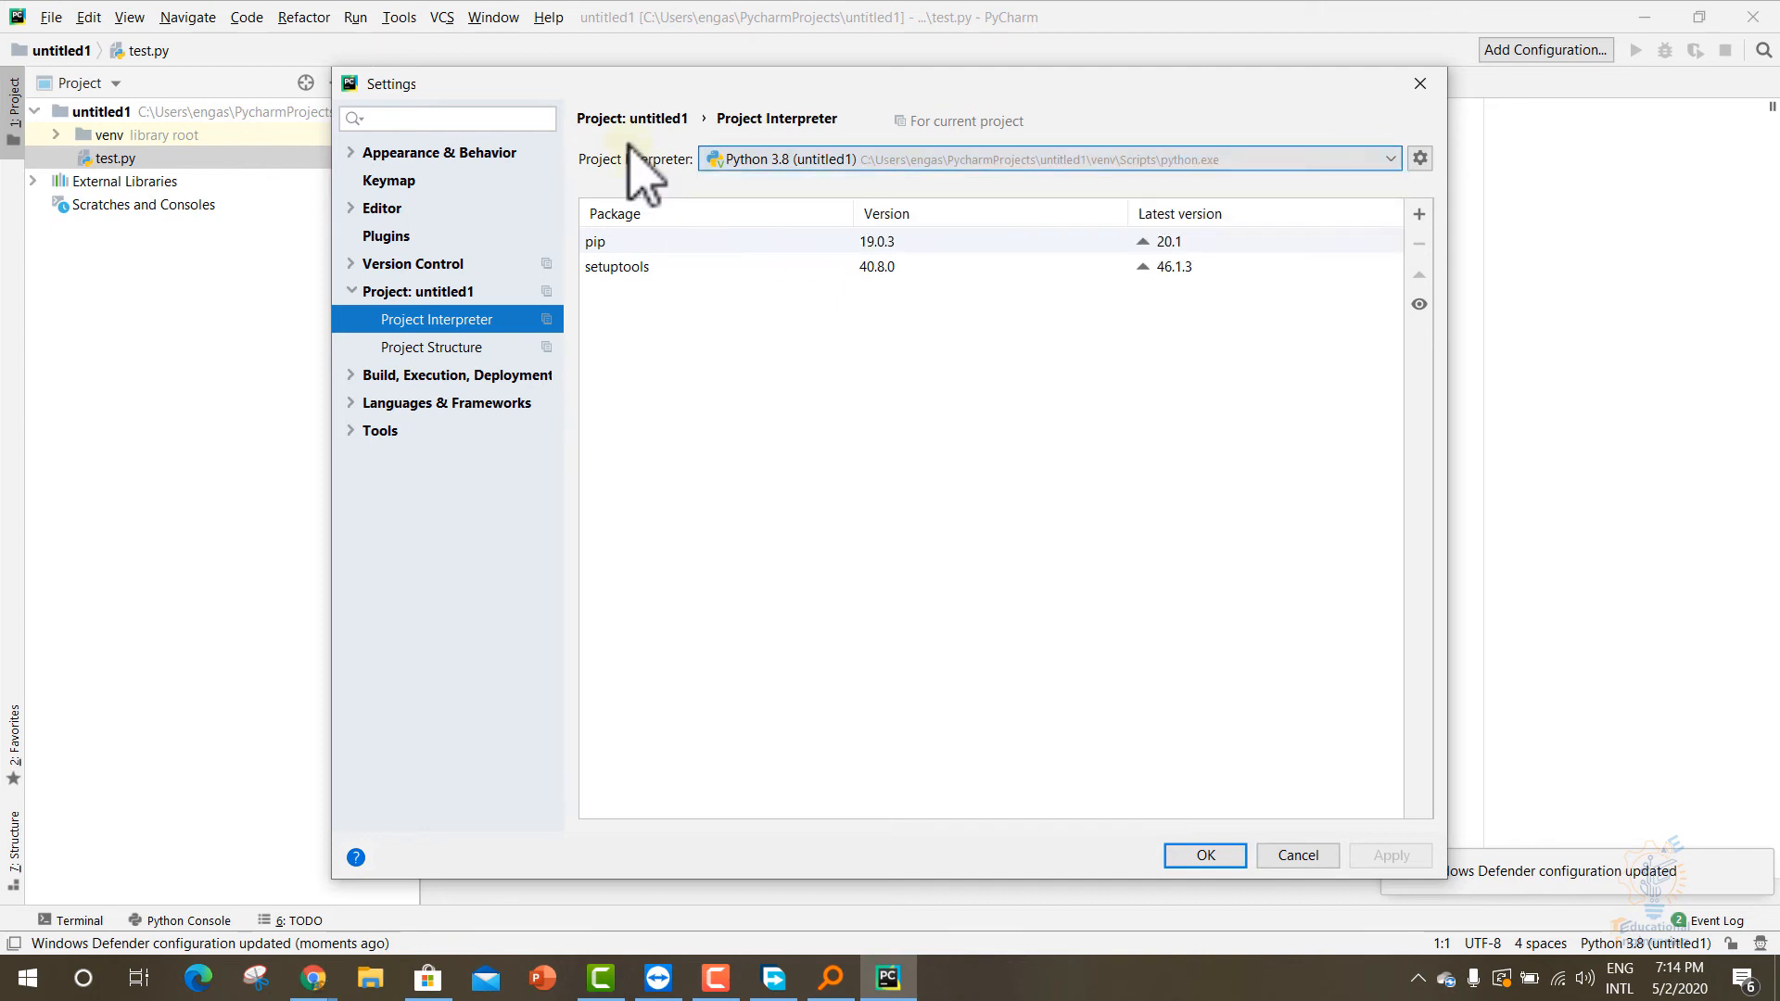
left_click(1206, 854)
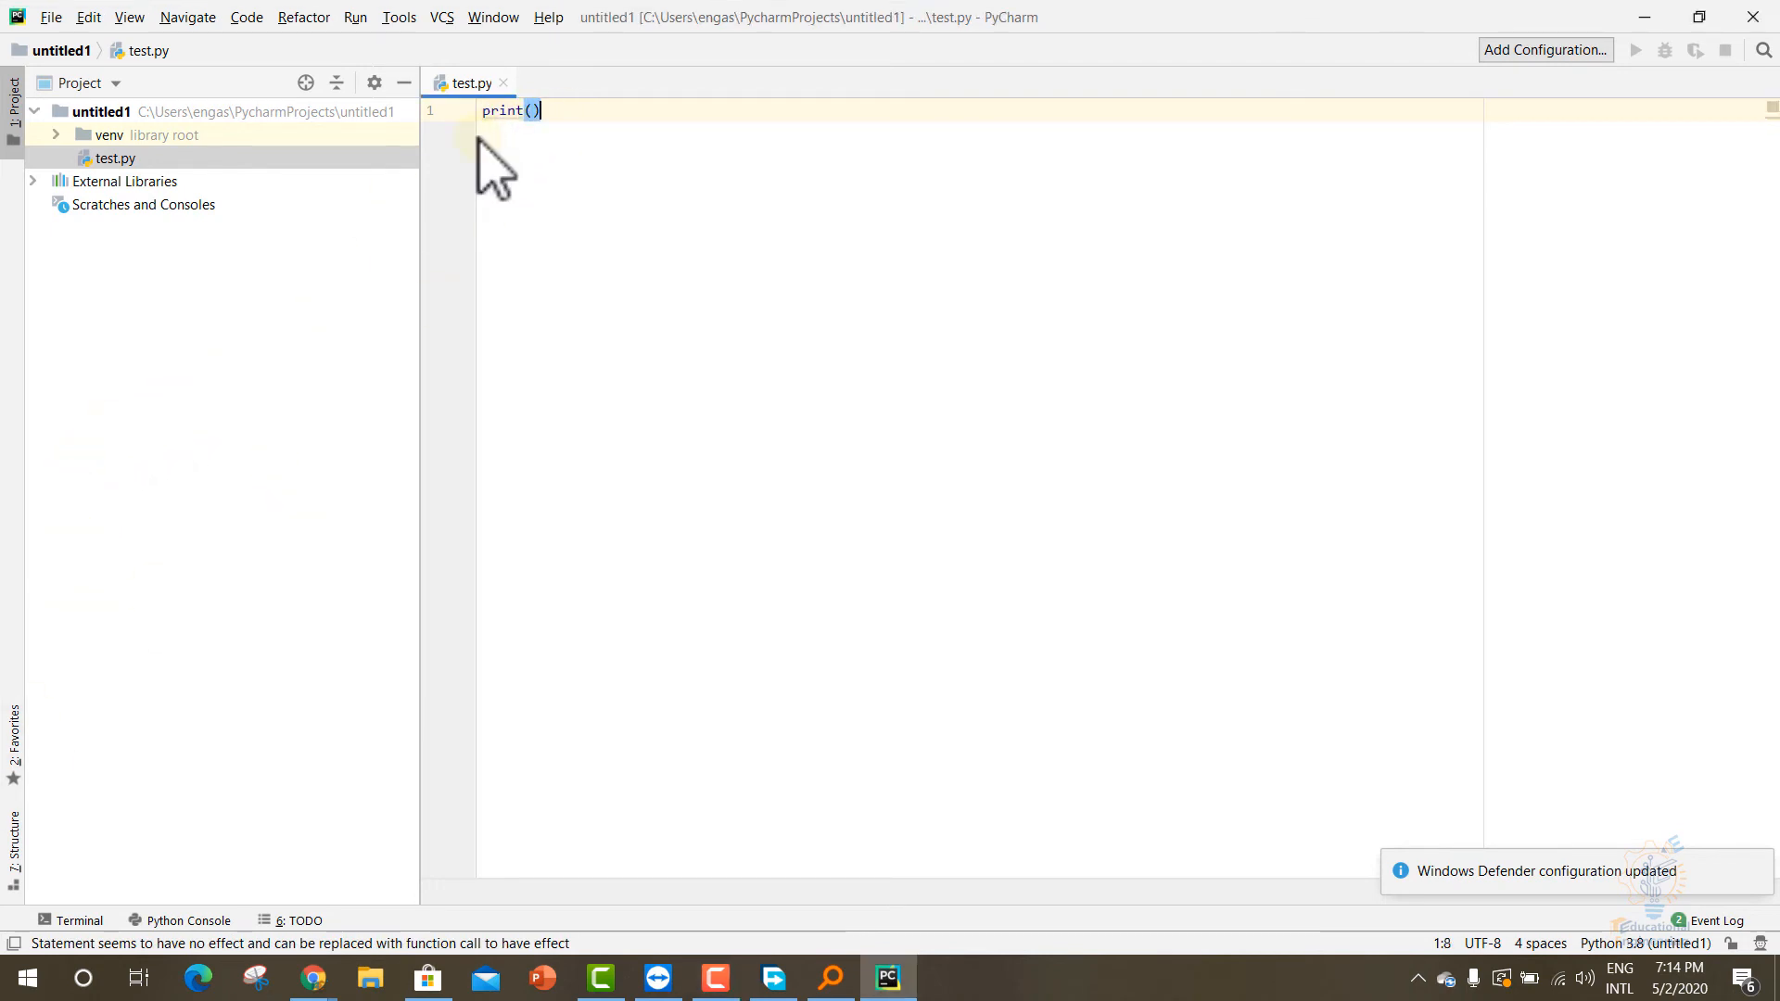
Step: Complete the line print("Hello World!") in test.py and run the test script
key("Left")
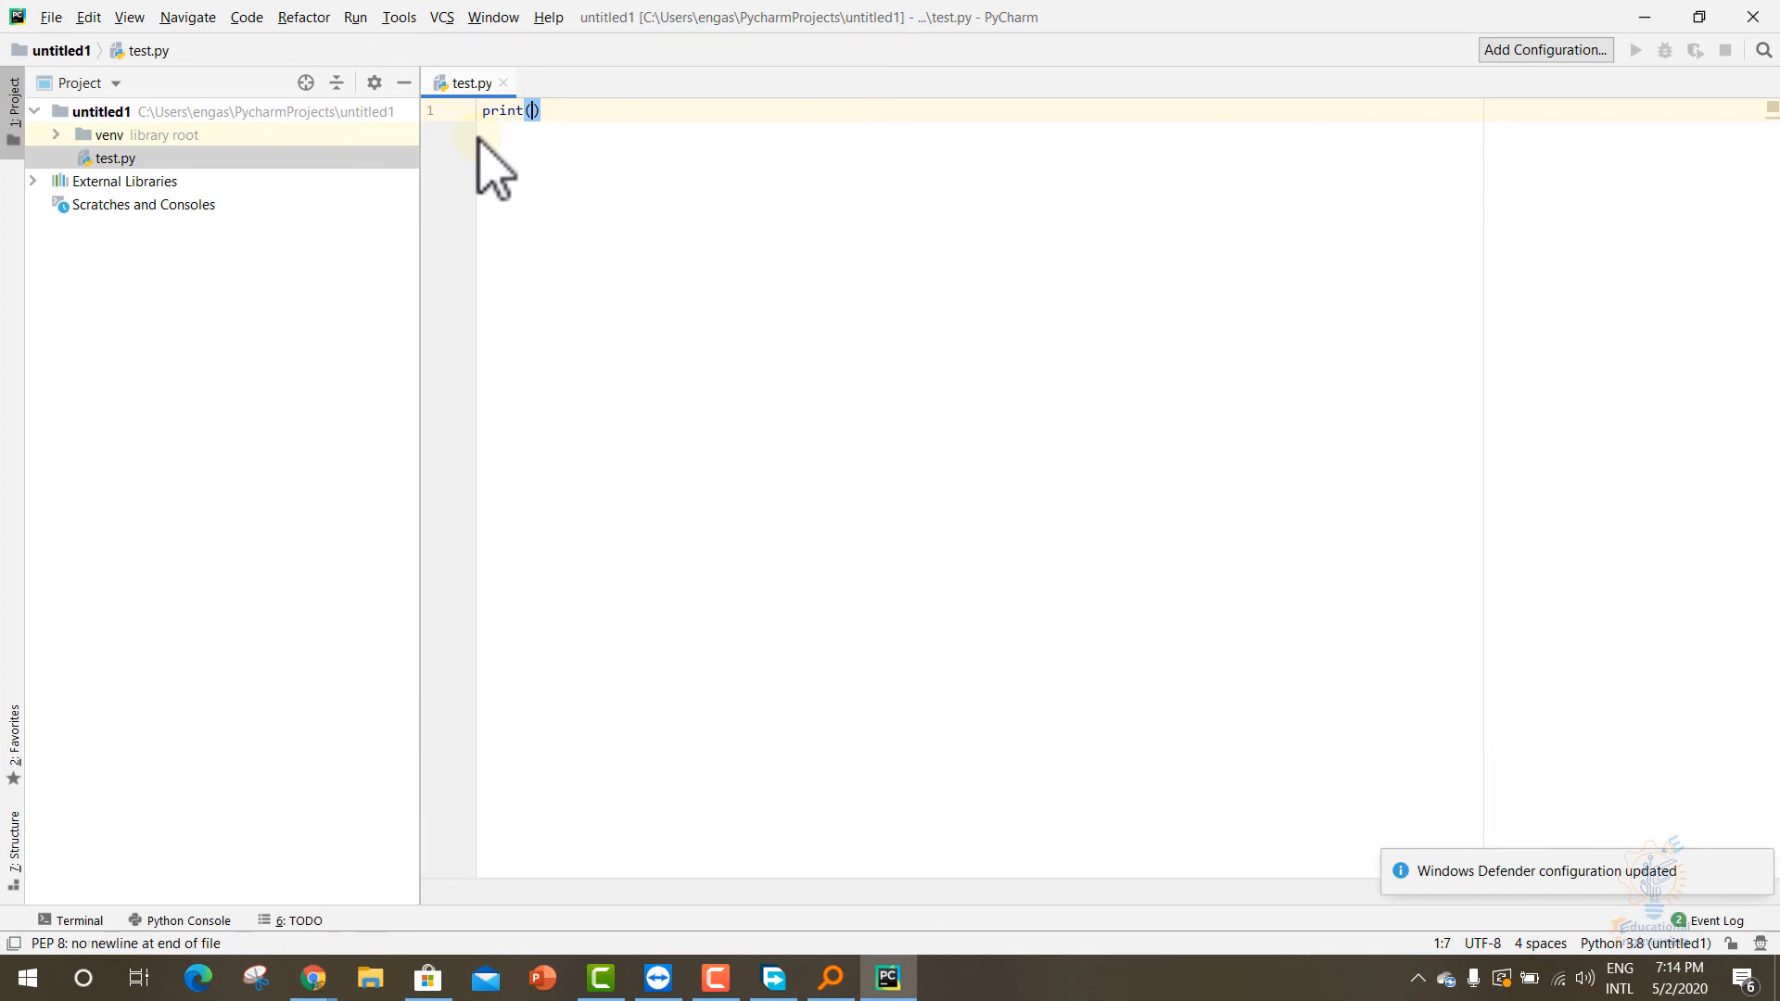
key("Left")
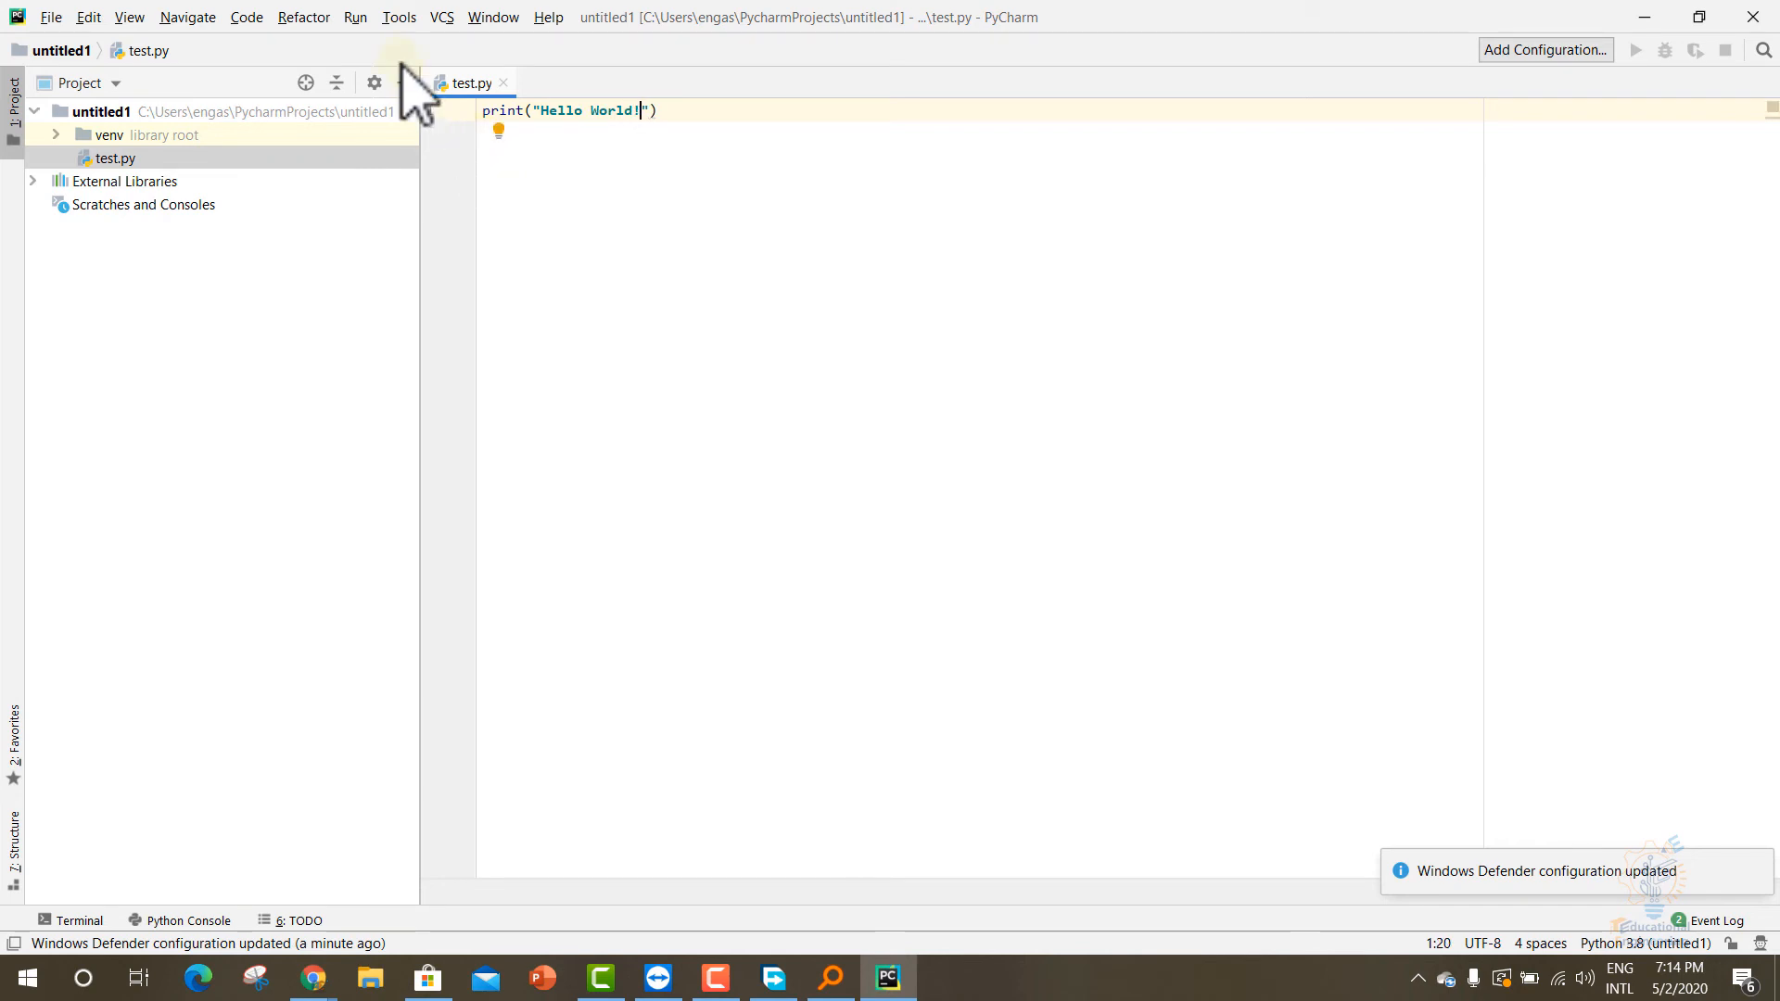
left_click(355, 18)
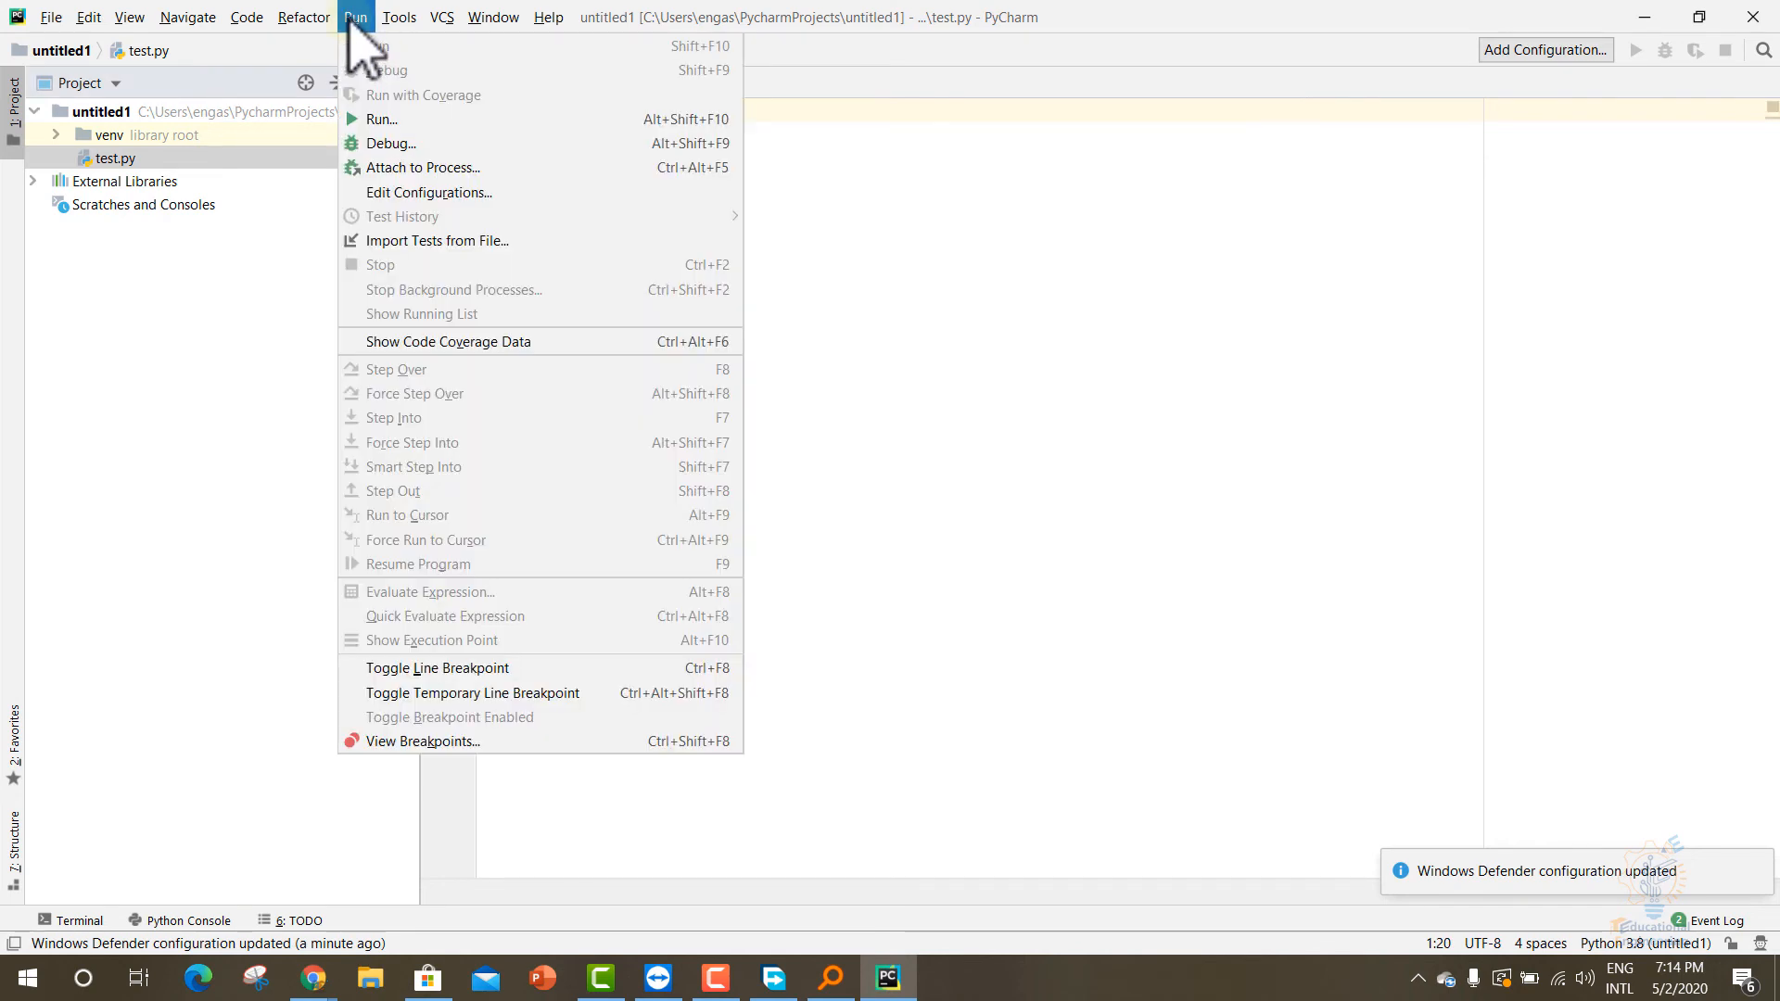
left_click(385, 119)
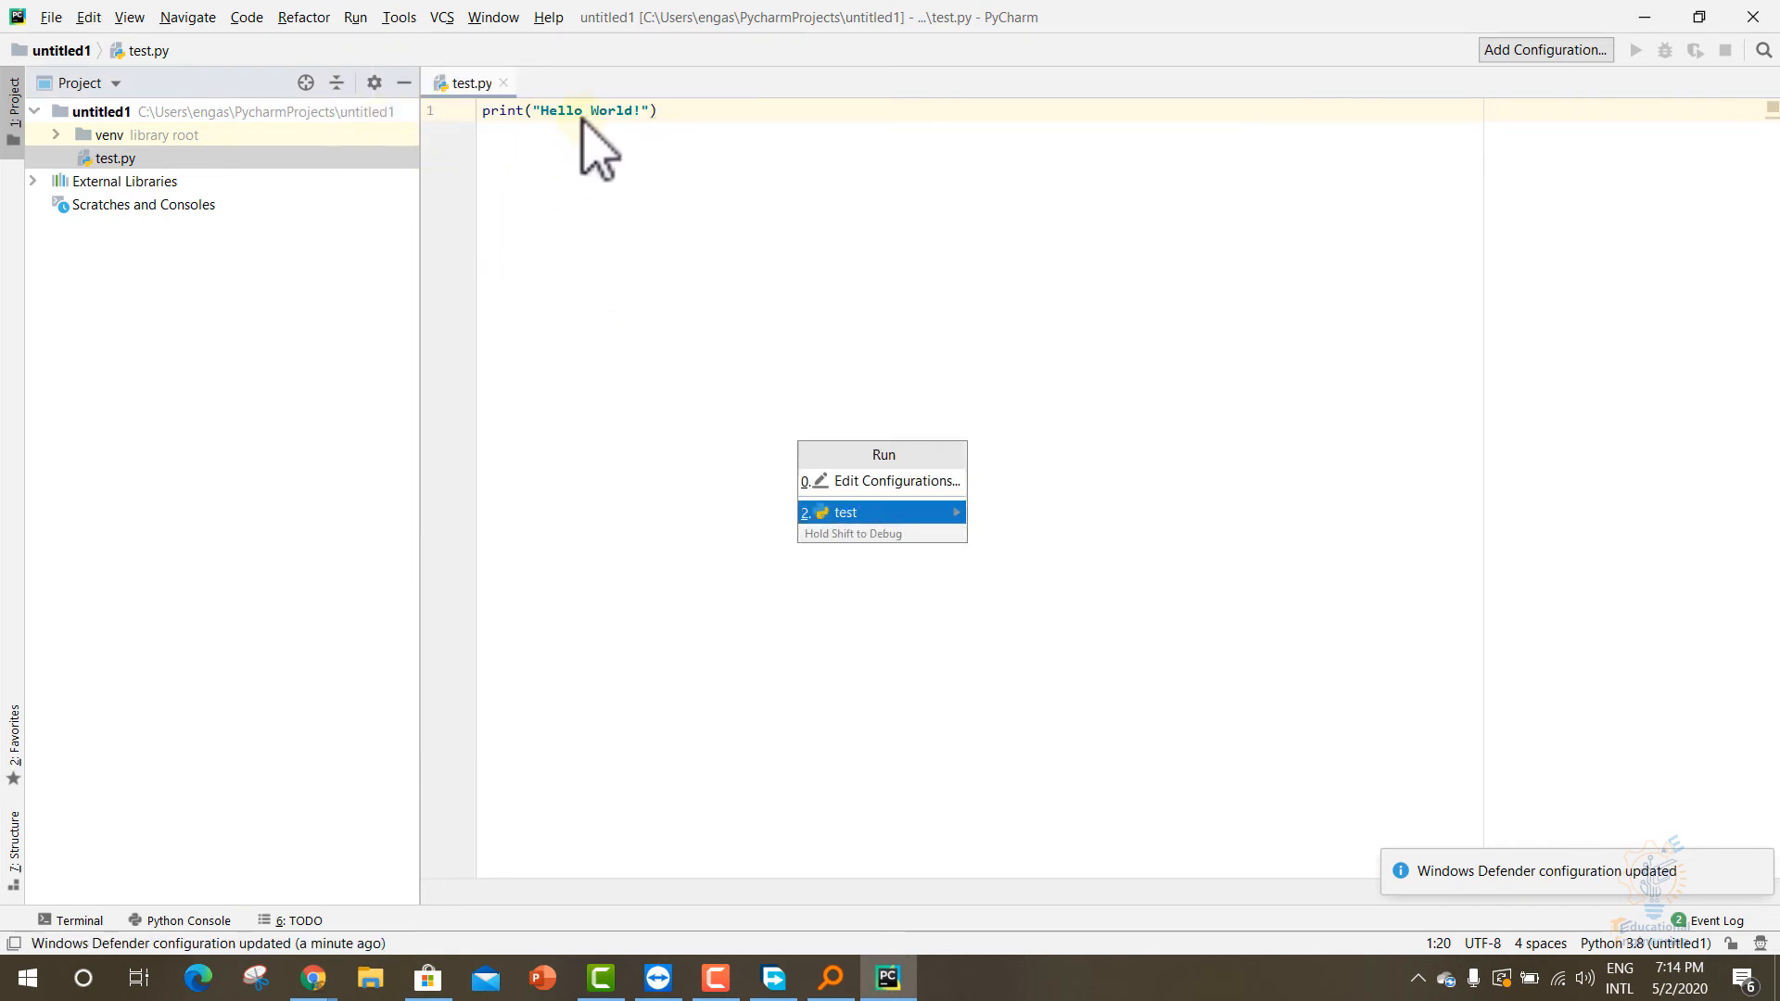
left_click(866, 516)
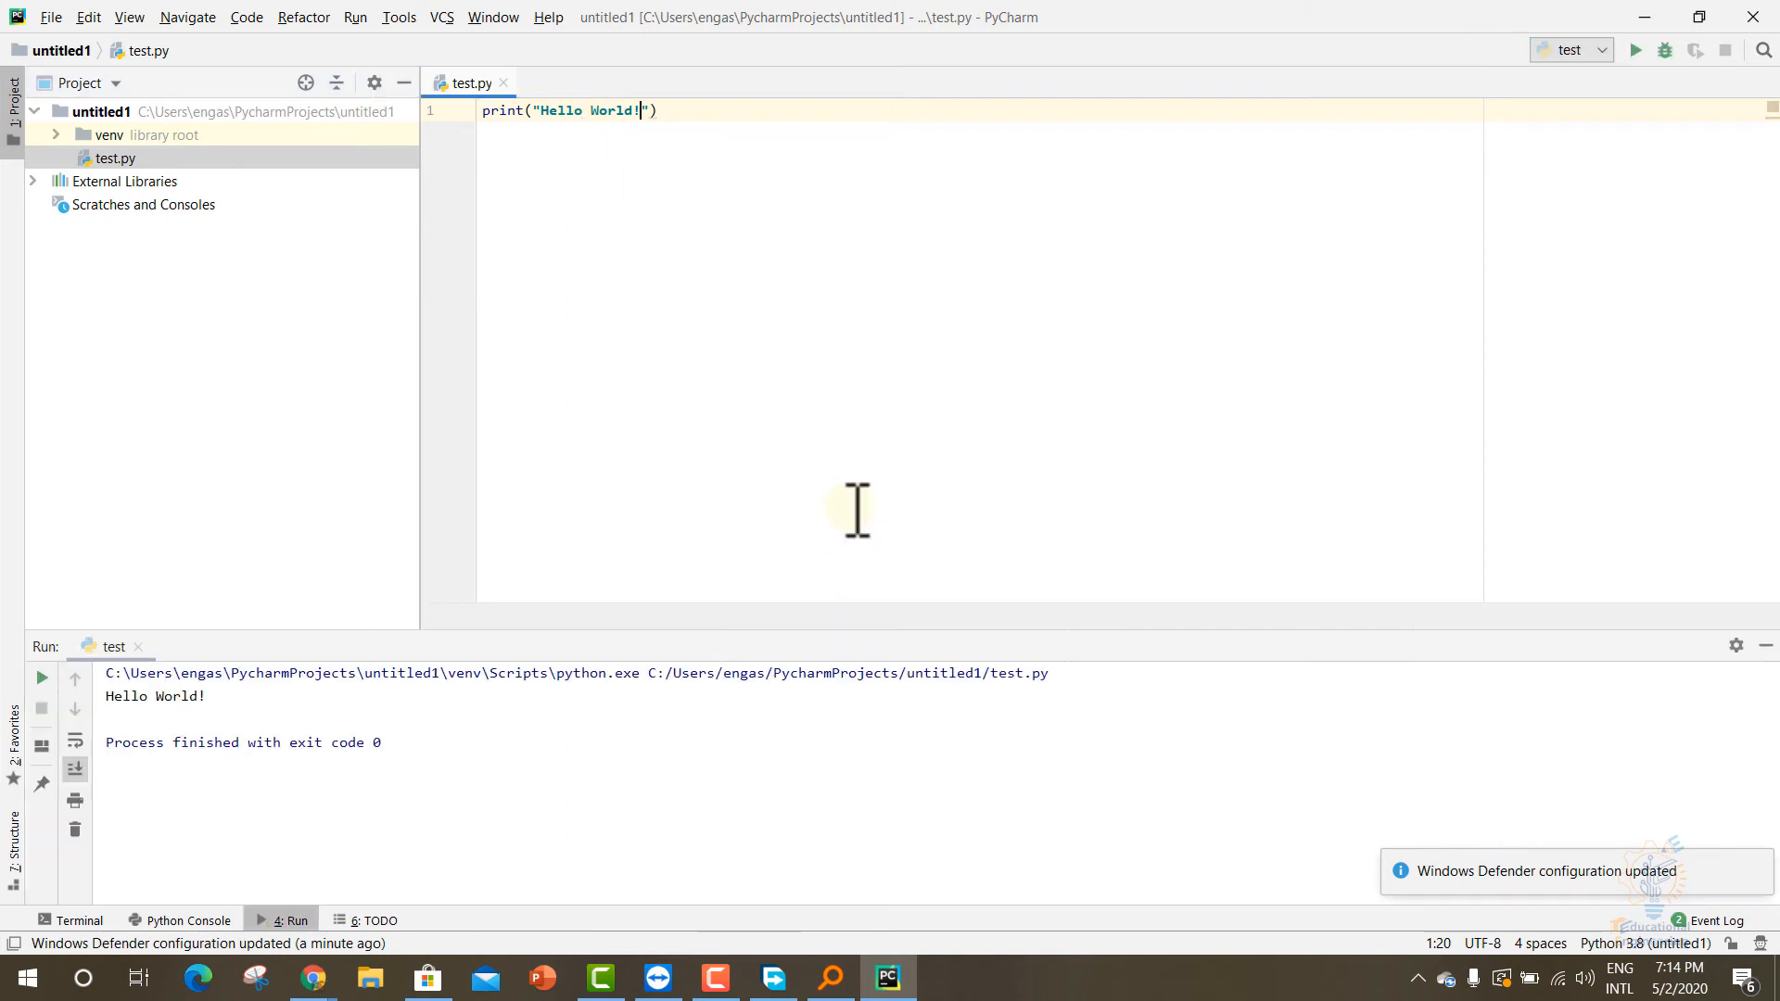
Step: Examine the printed text and the process exit line in the run output, comparing them with the code
left_click_drag(232, 698, 118, 699)
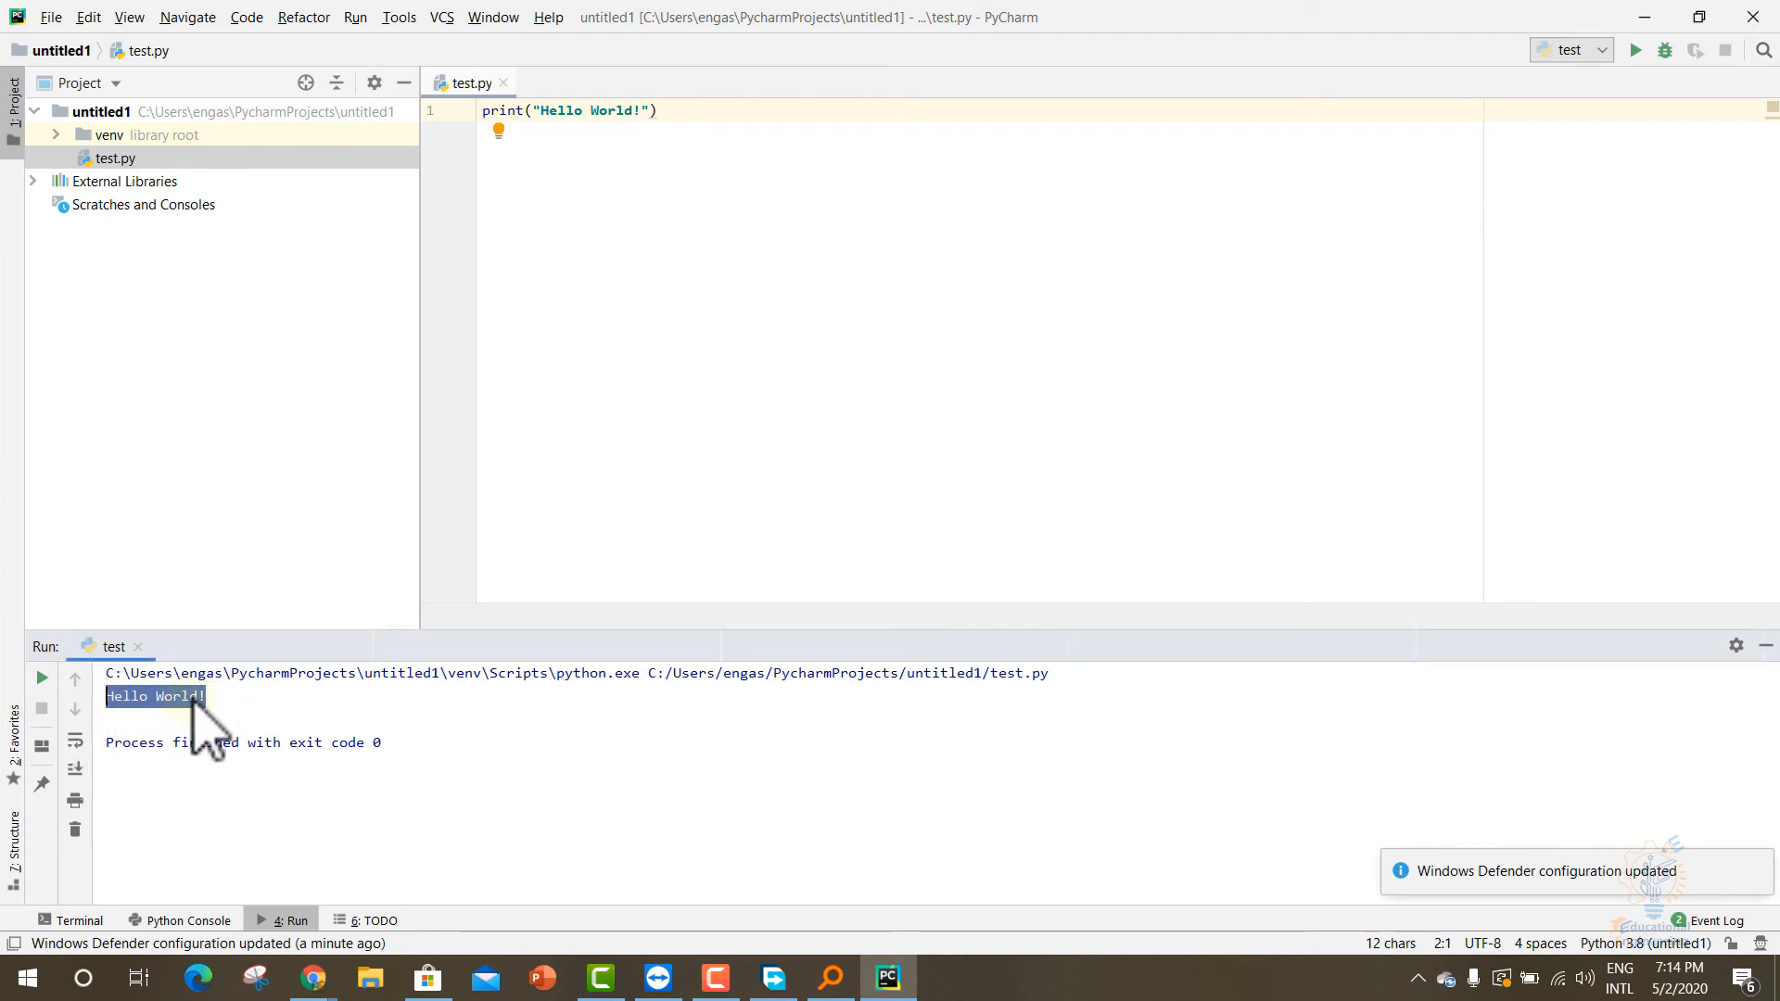
left_click(230, 708)
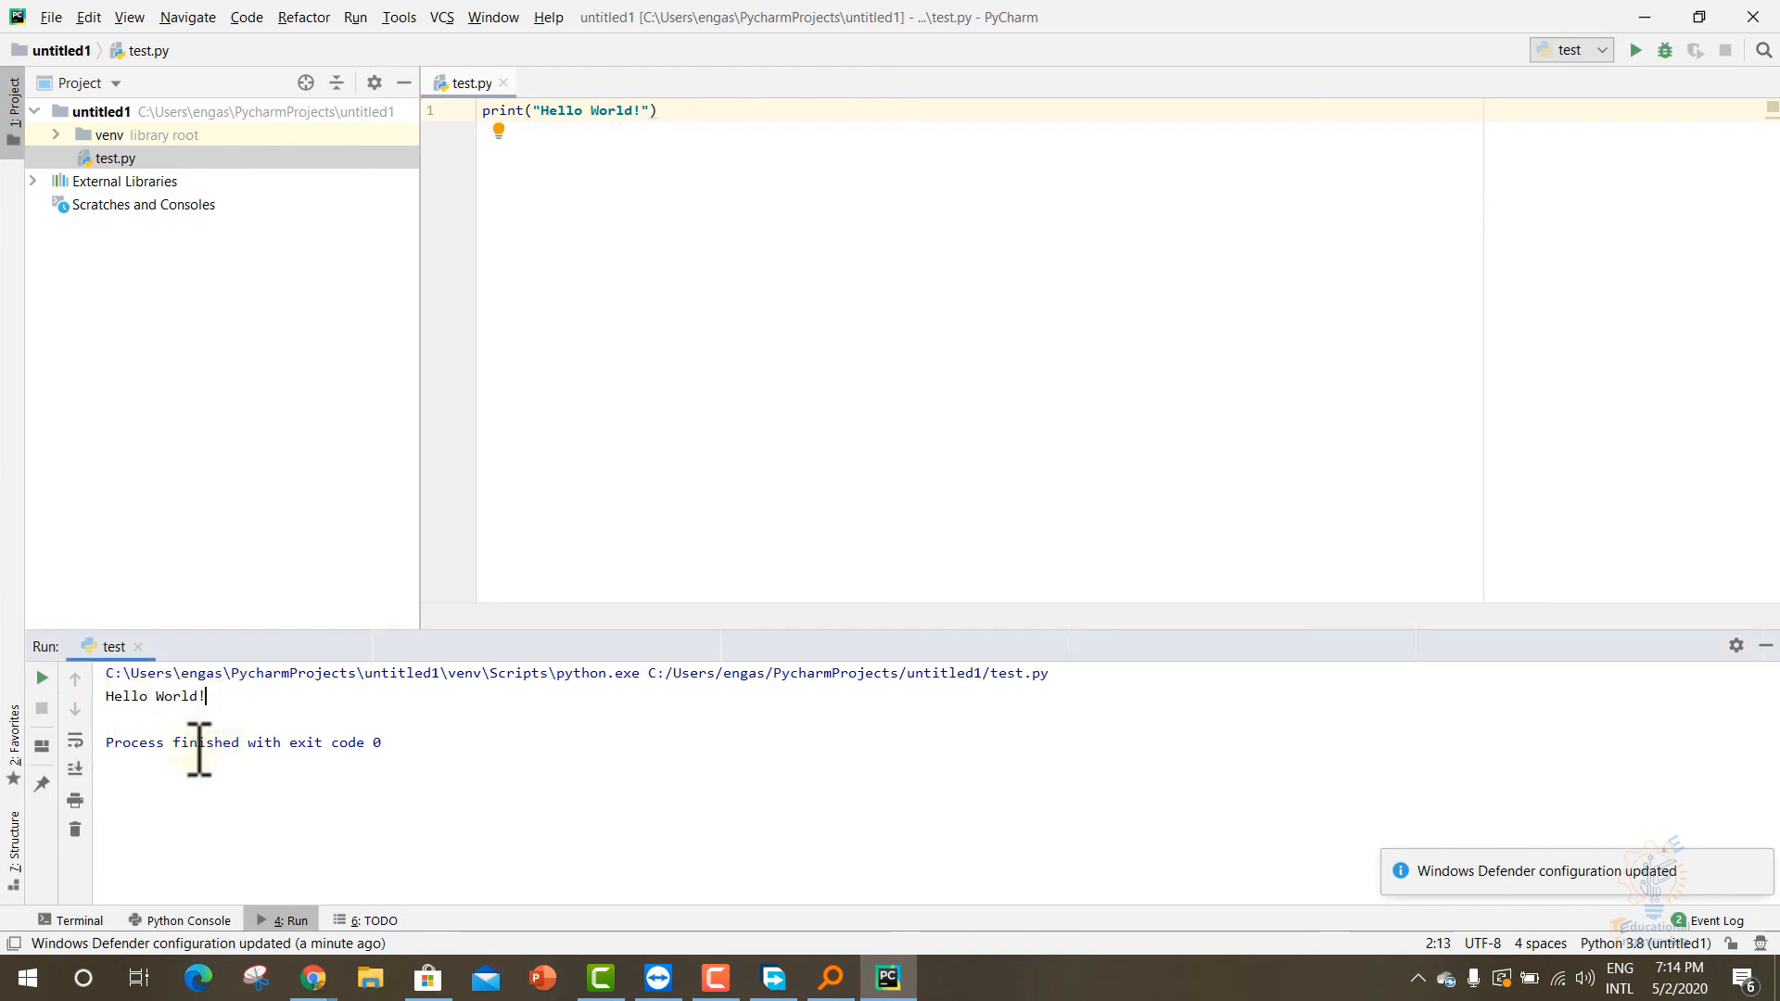
left_click_drag(147, 742, 290, 743)
left_click(288, 742)
left_click(598, 269)
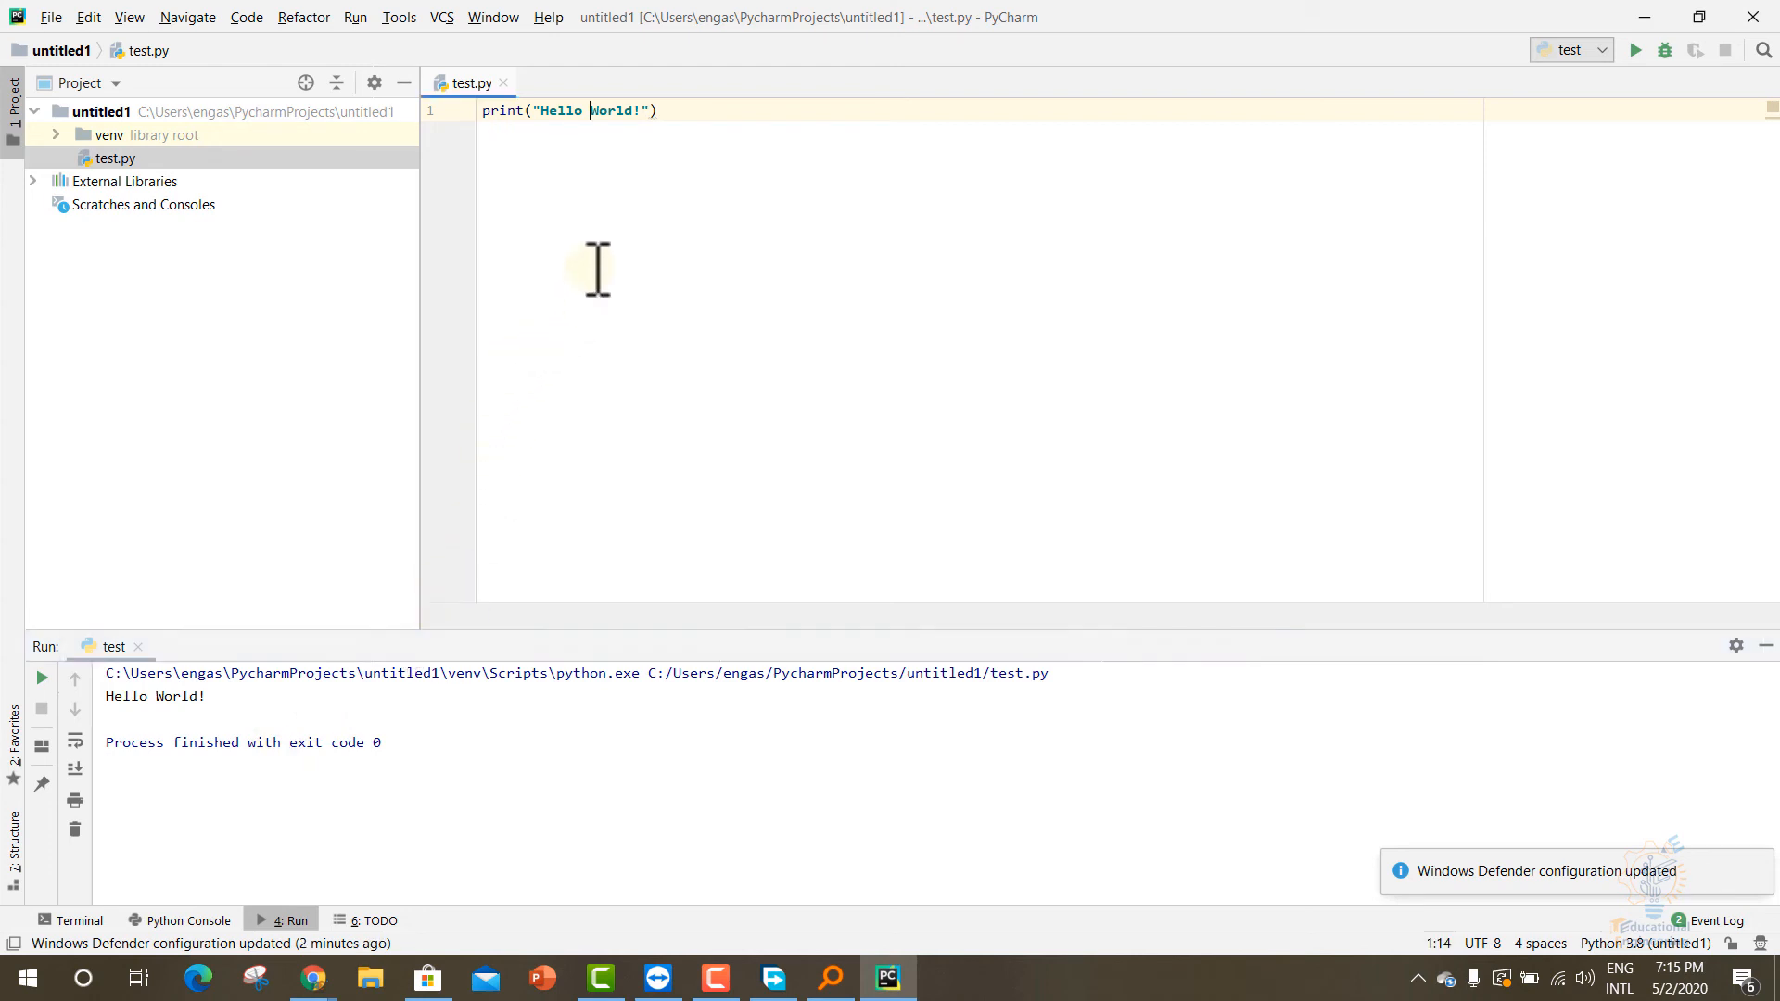
left_click(483, 110)
Step: Open the Project Interpreter settings of untitled1 and browse the list of packages available for installation
left_click(54, 18)
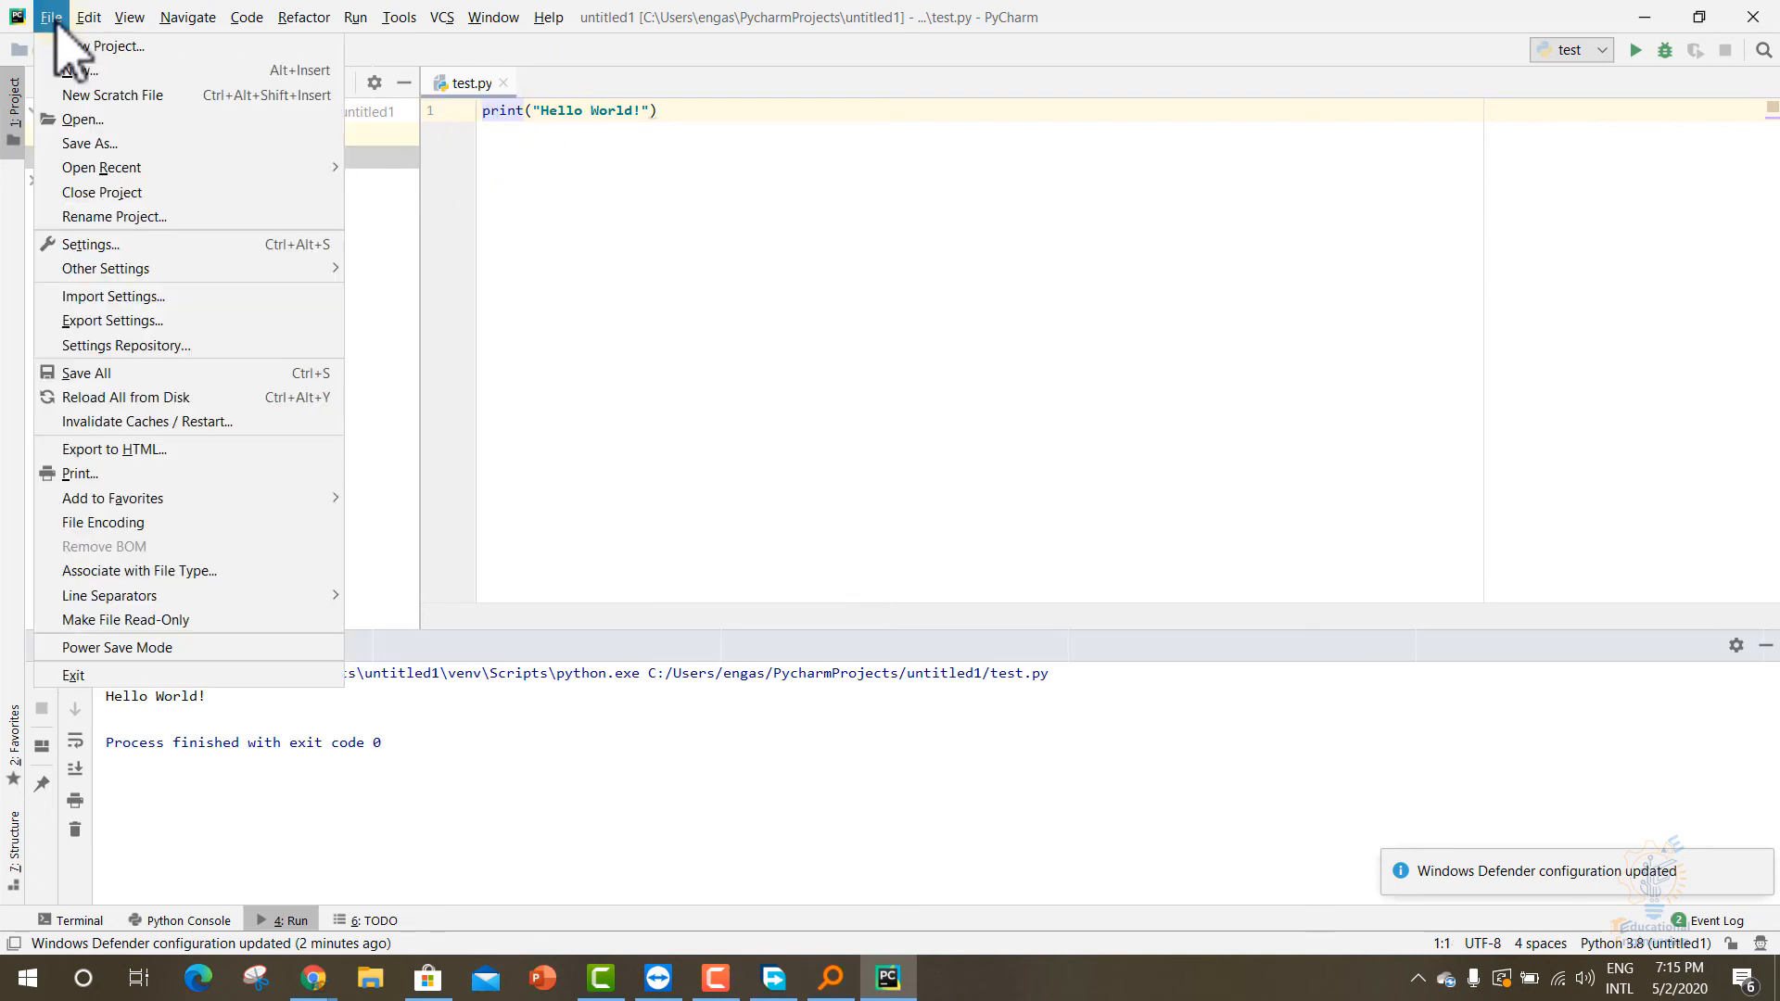
left_click(112, 244)
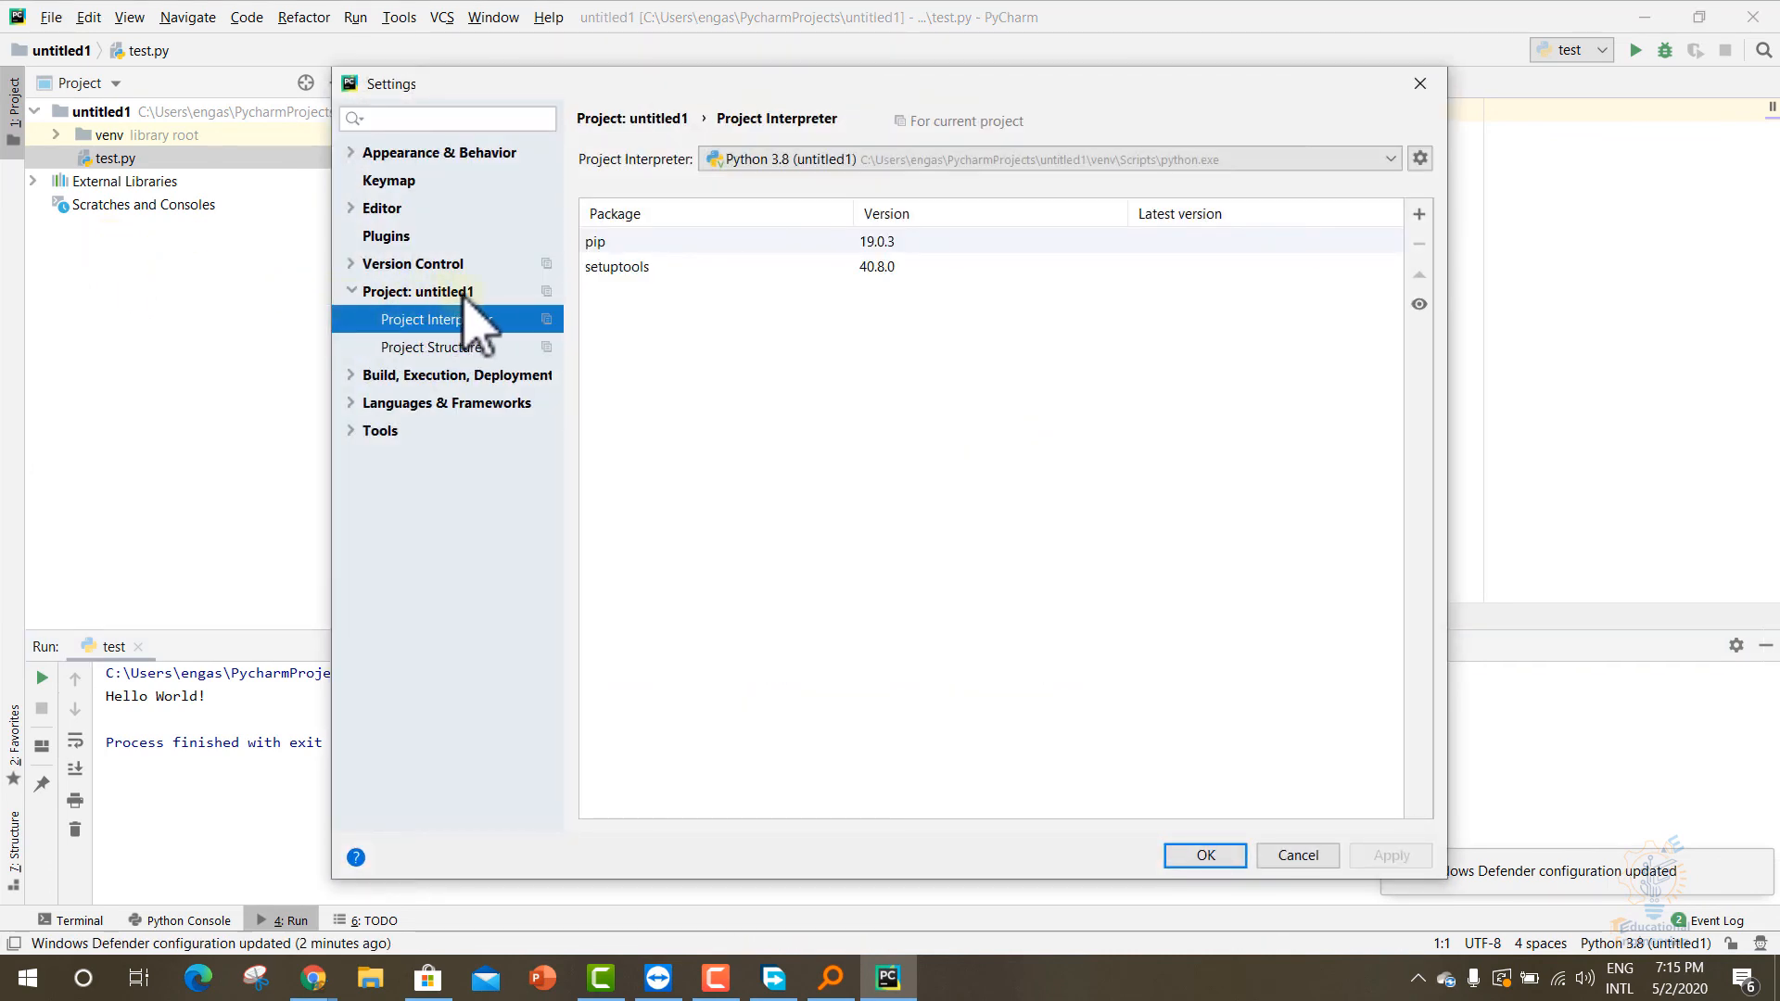
left_click(1420, 214)
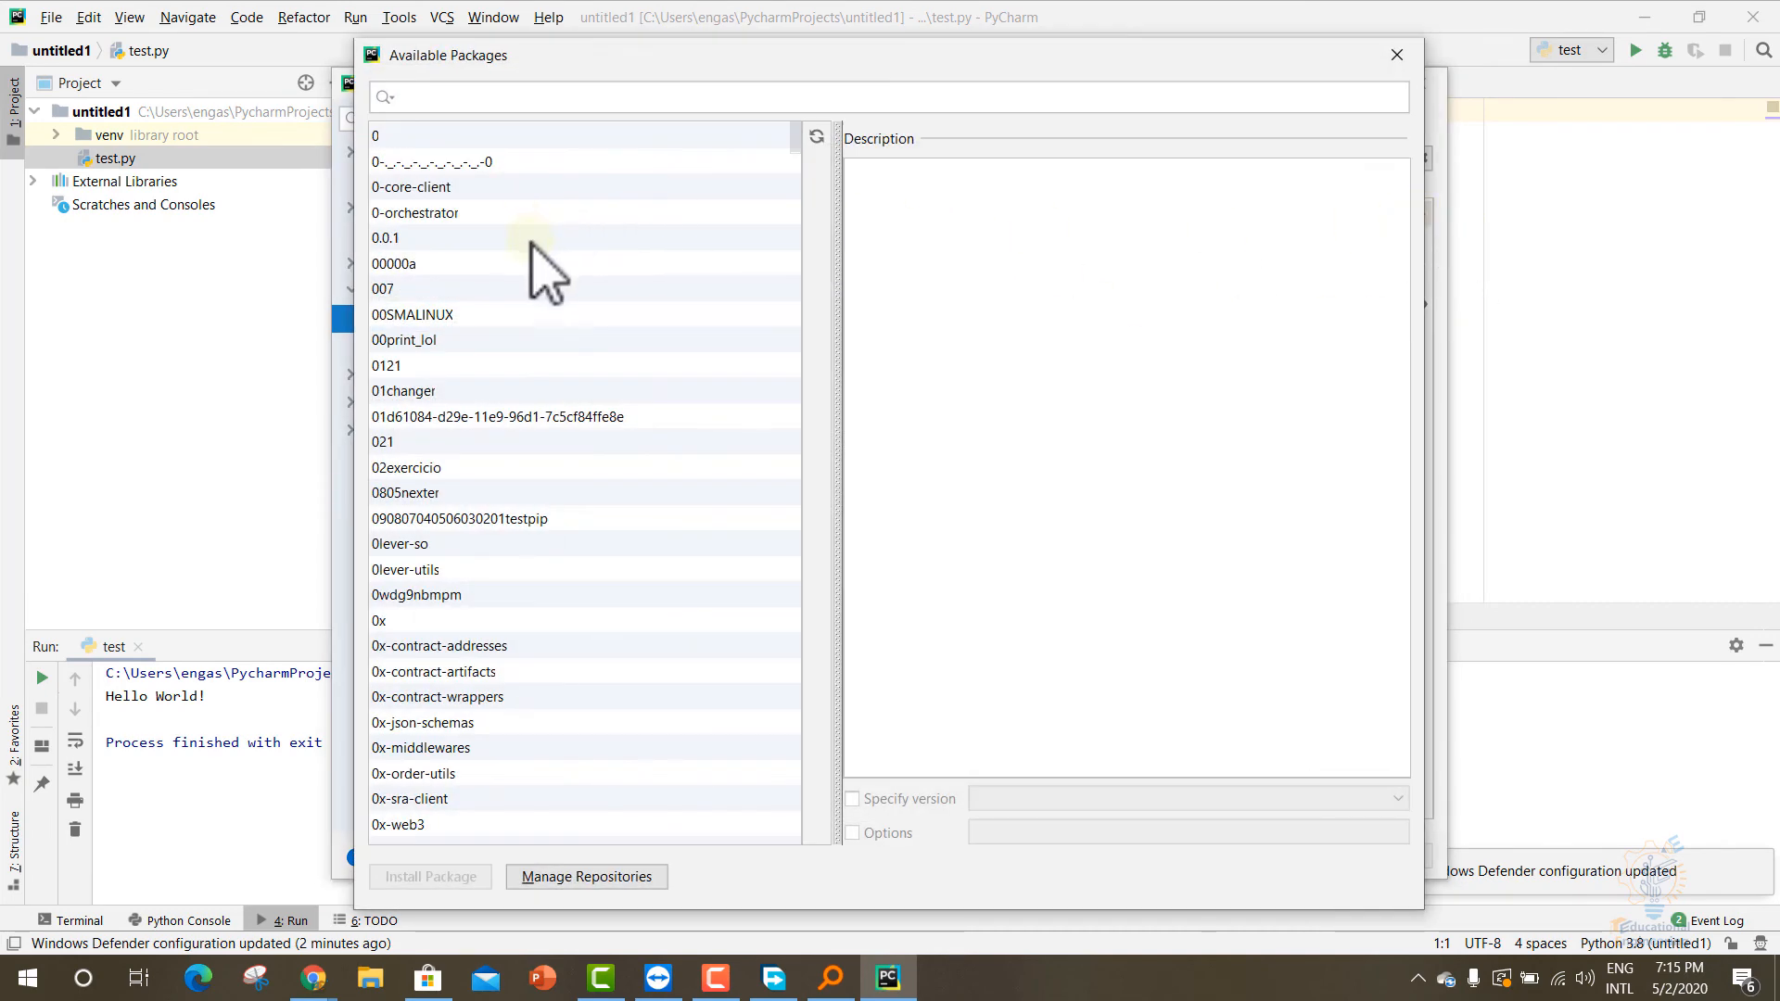
scroll(532, 245, "down", 3)
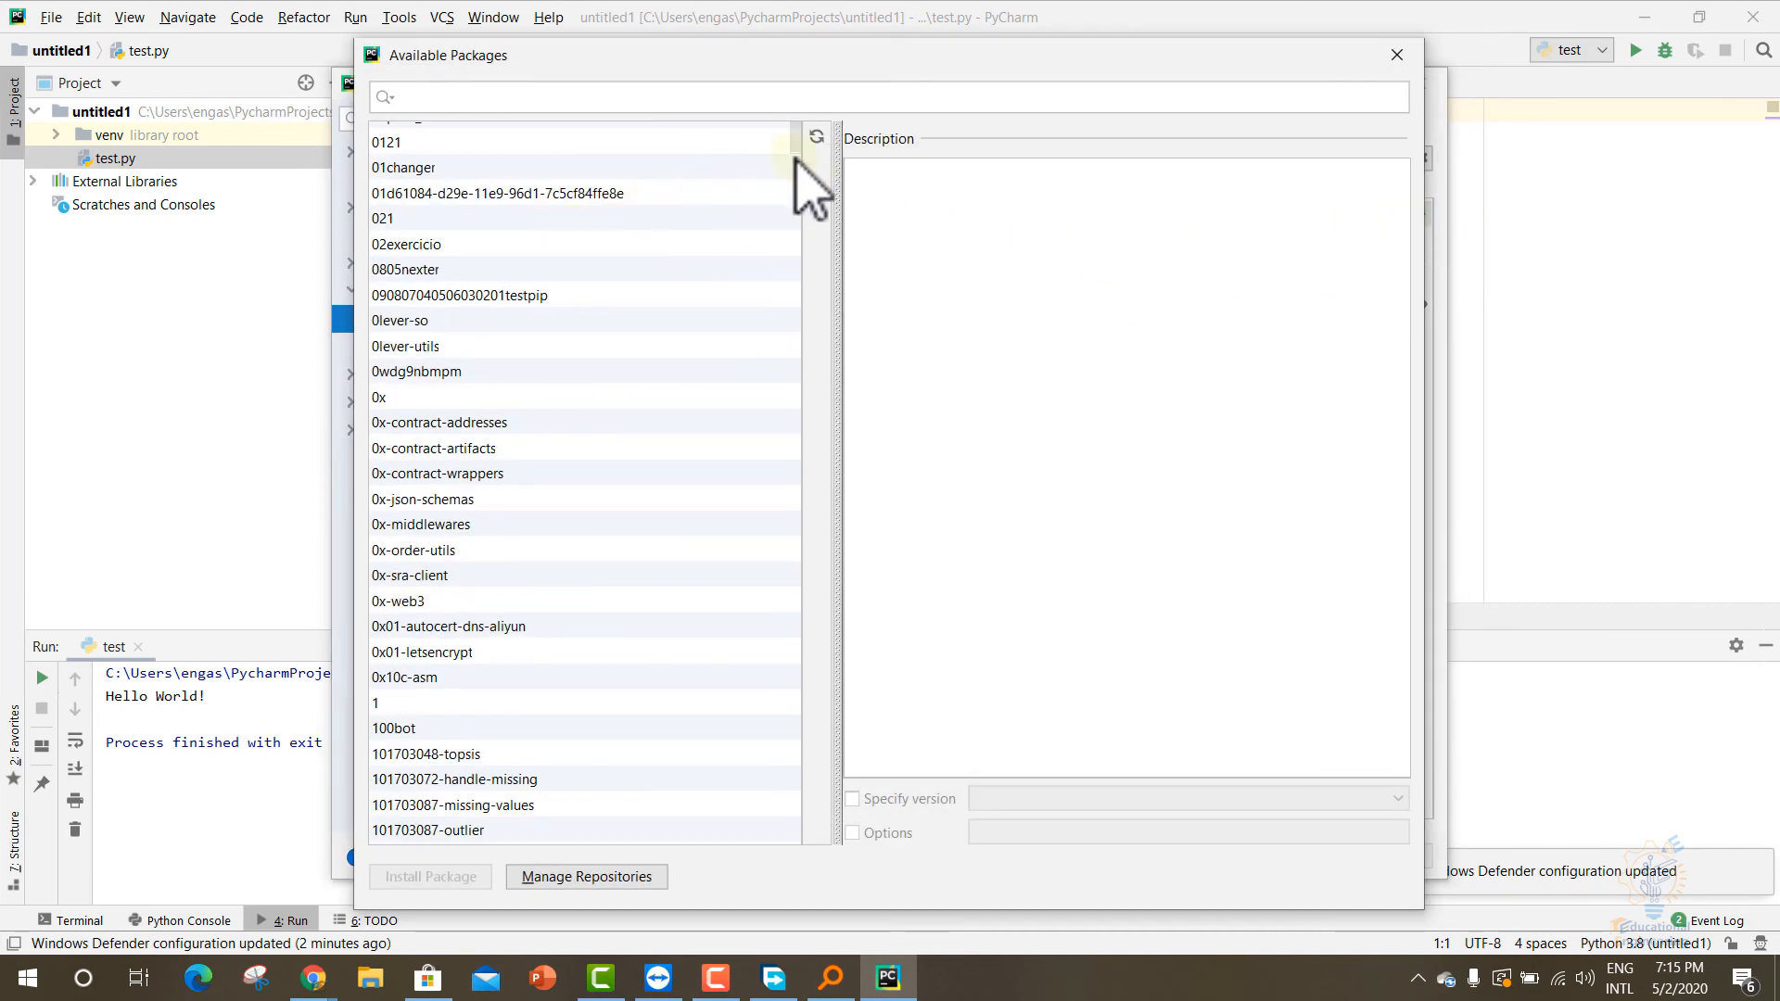
mouse_move(795, 138)
left_mouse_down()
mouse_move(807, 603)
mouse_move(811, 489)
mouse_move(766, 202)
mouse_move(794, 139)
left_mouse_up()
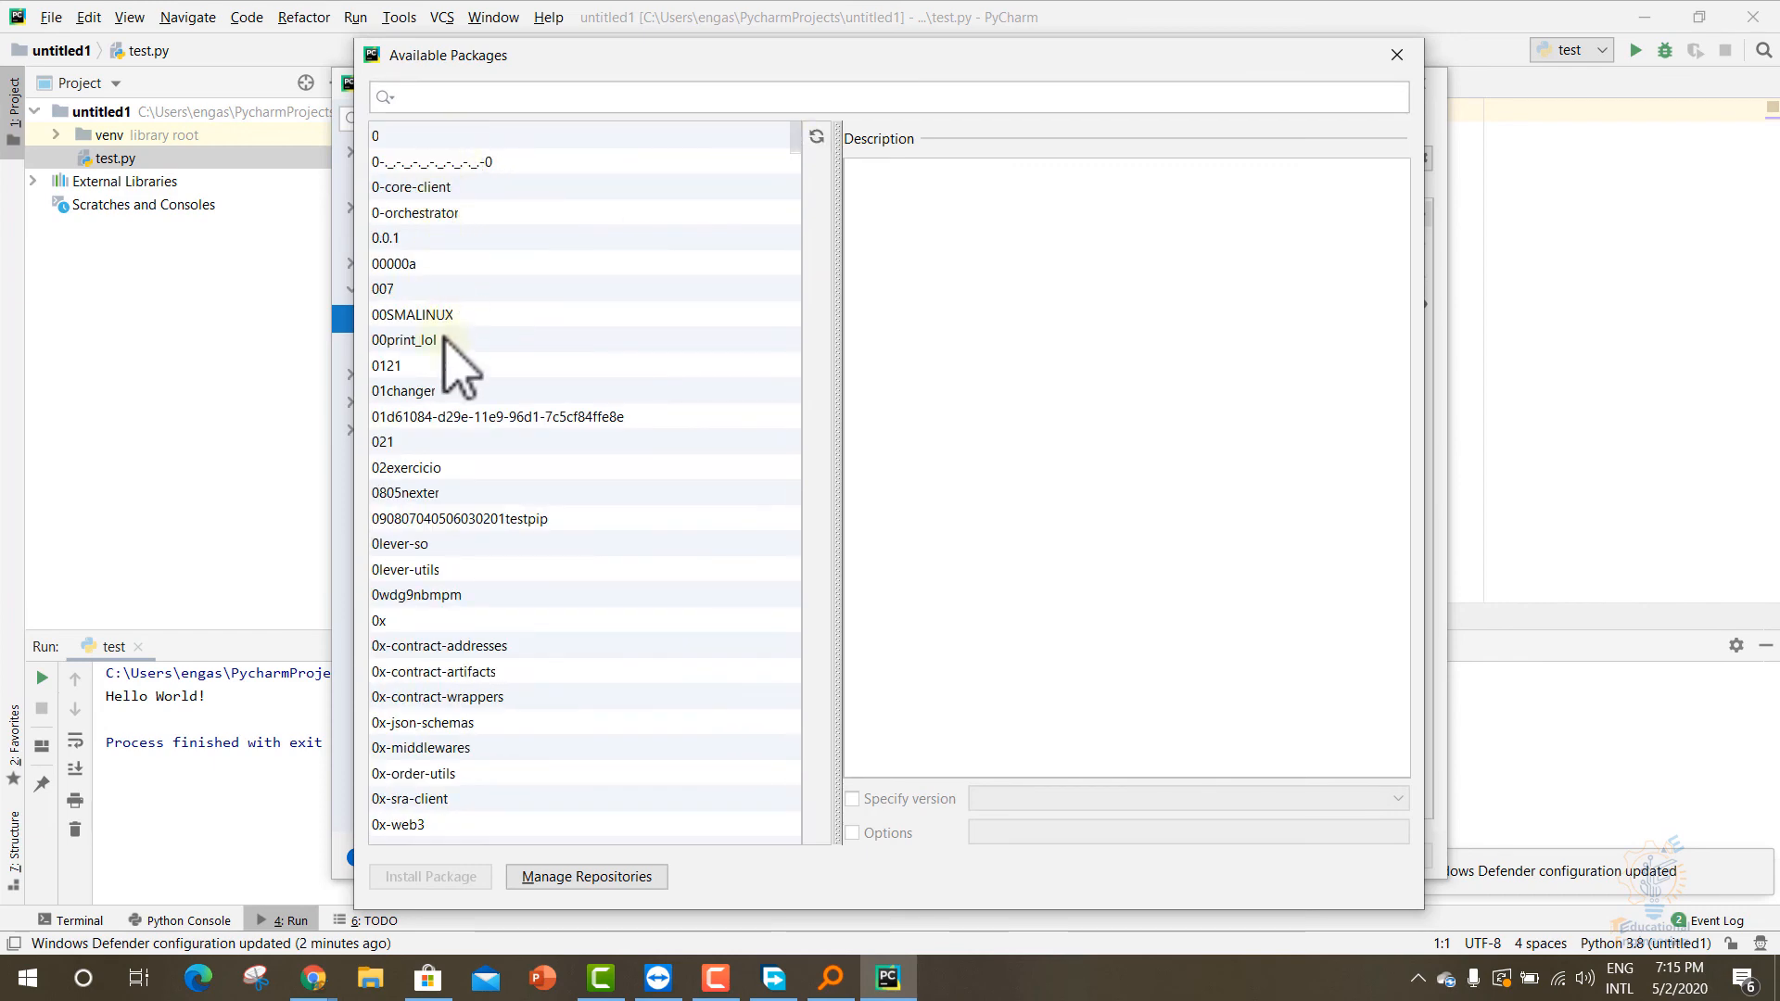
Step: Check where package repositories can be managed and added, leaving the repository list and the available packages without changes
left_click(565, 878)
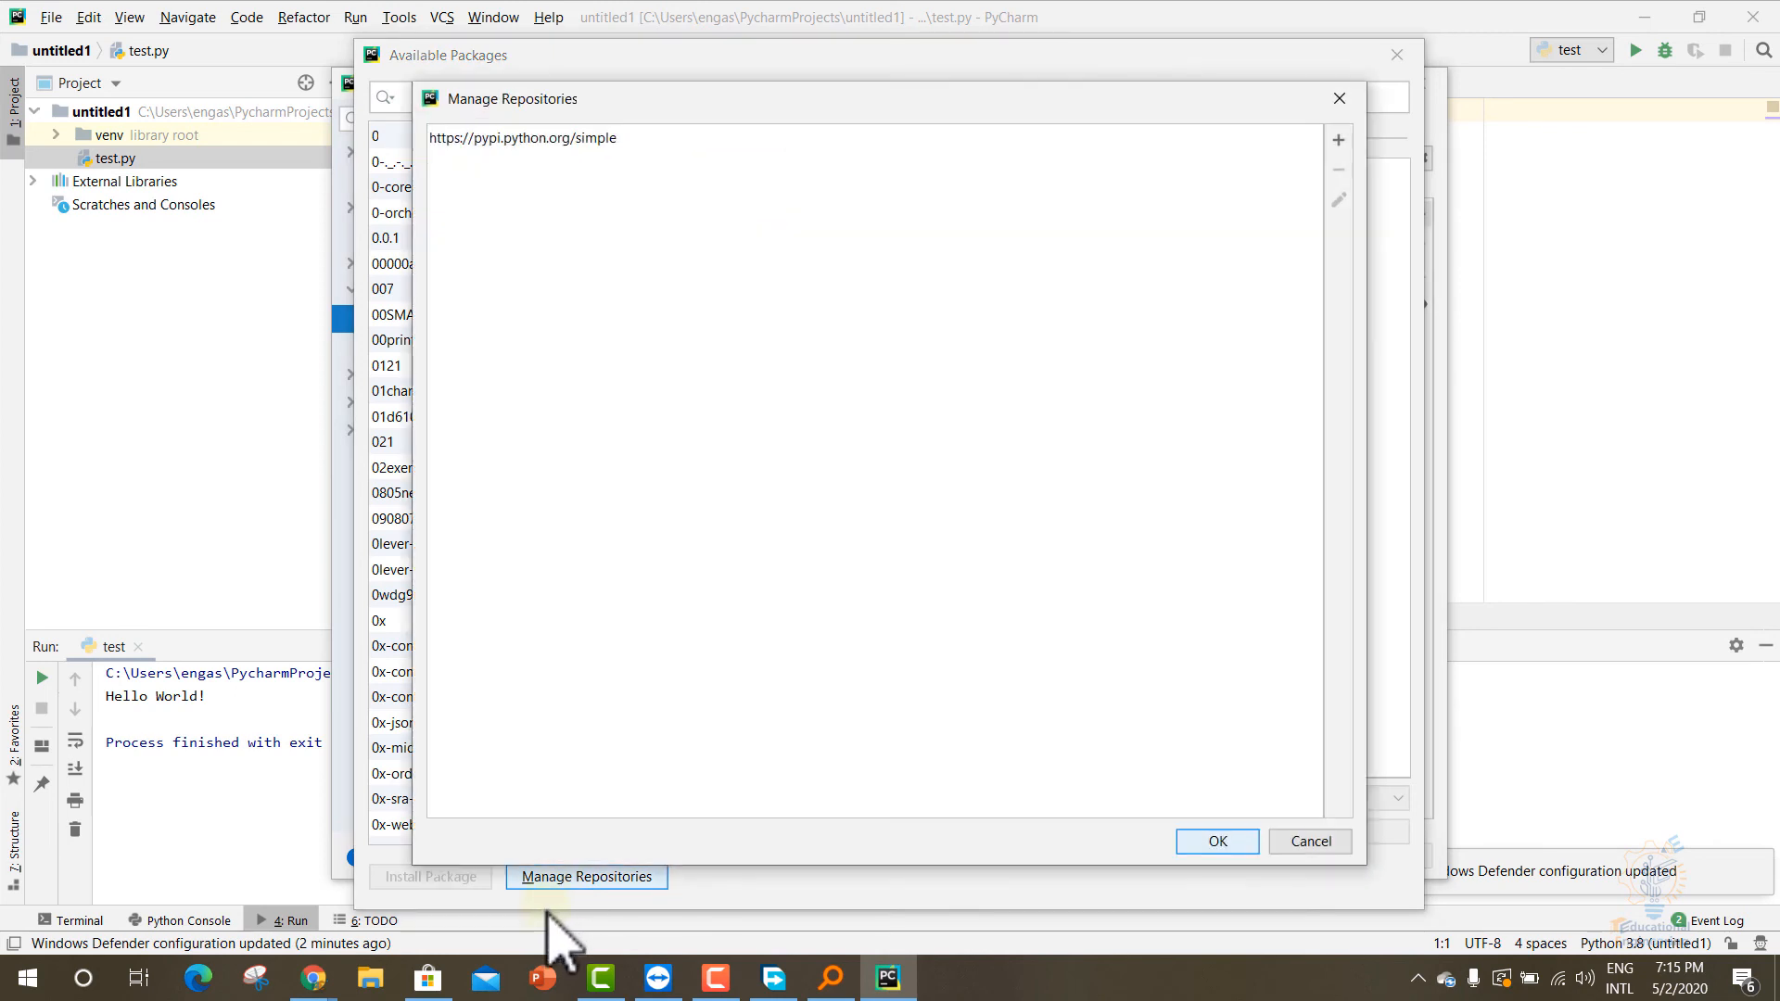
left_click(1338, 140)
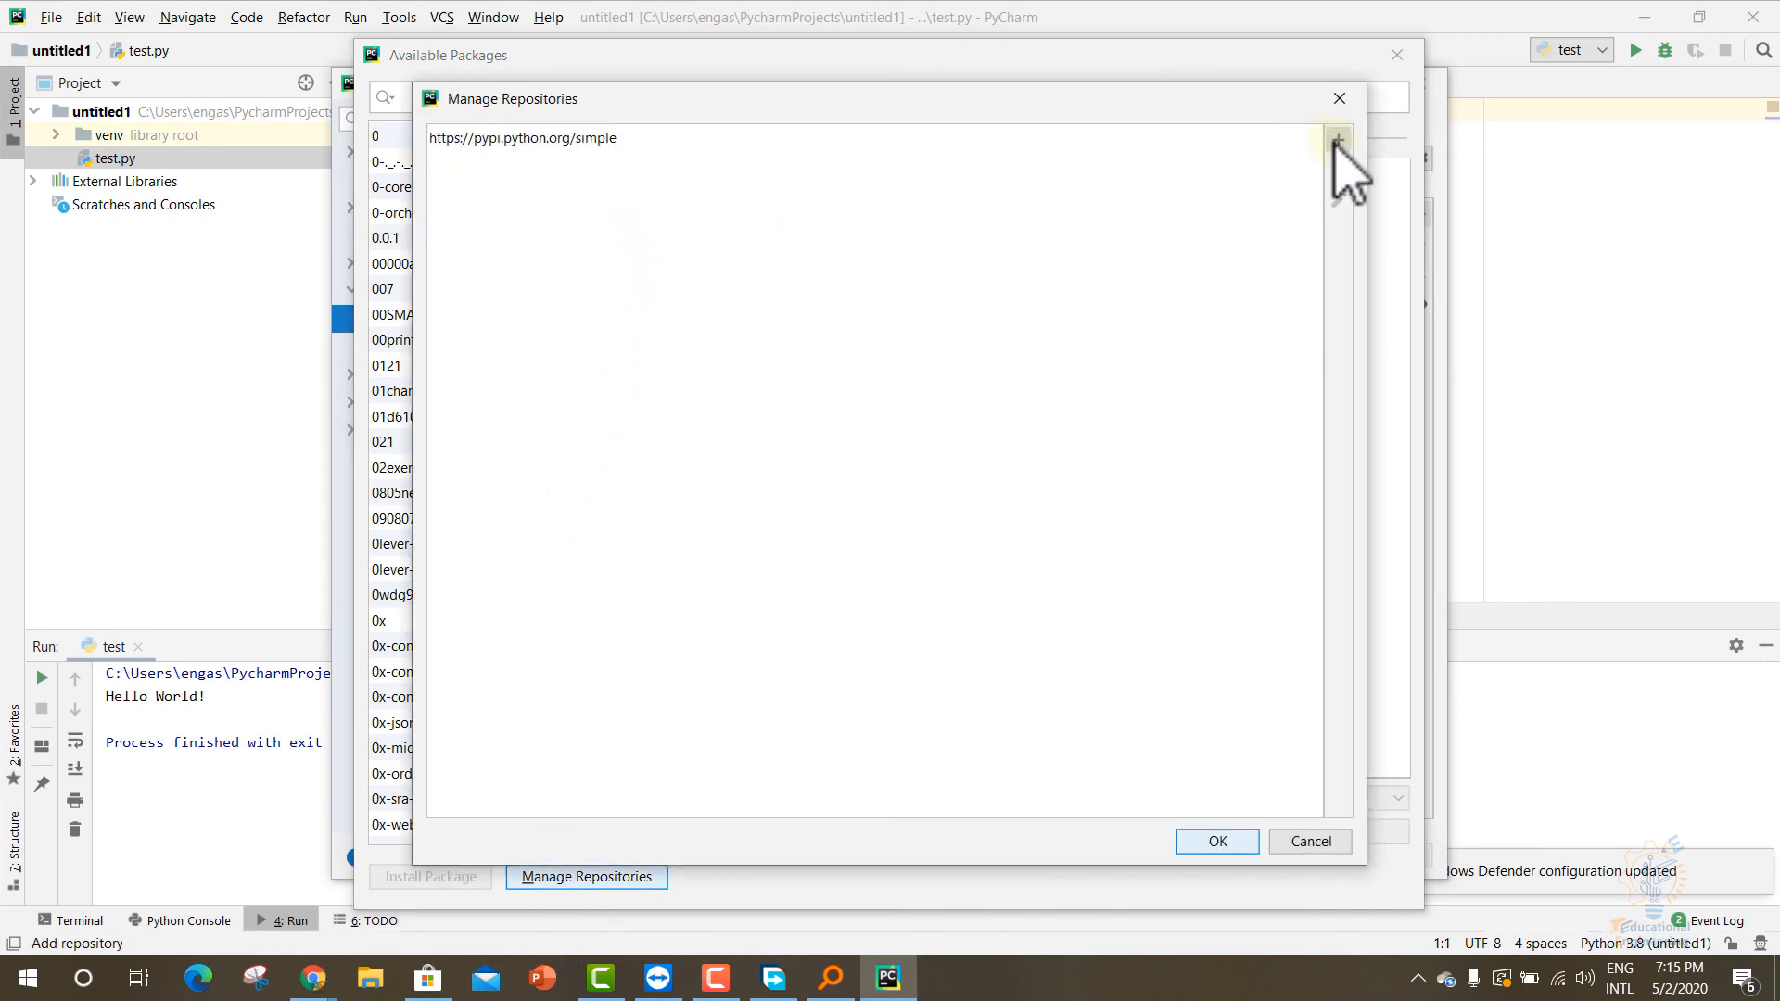
left_click(938, 519)
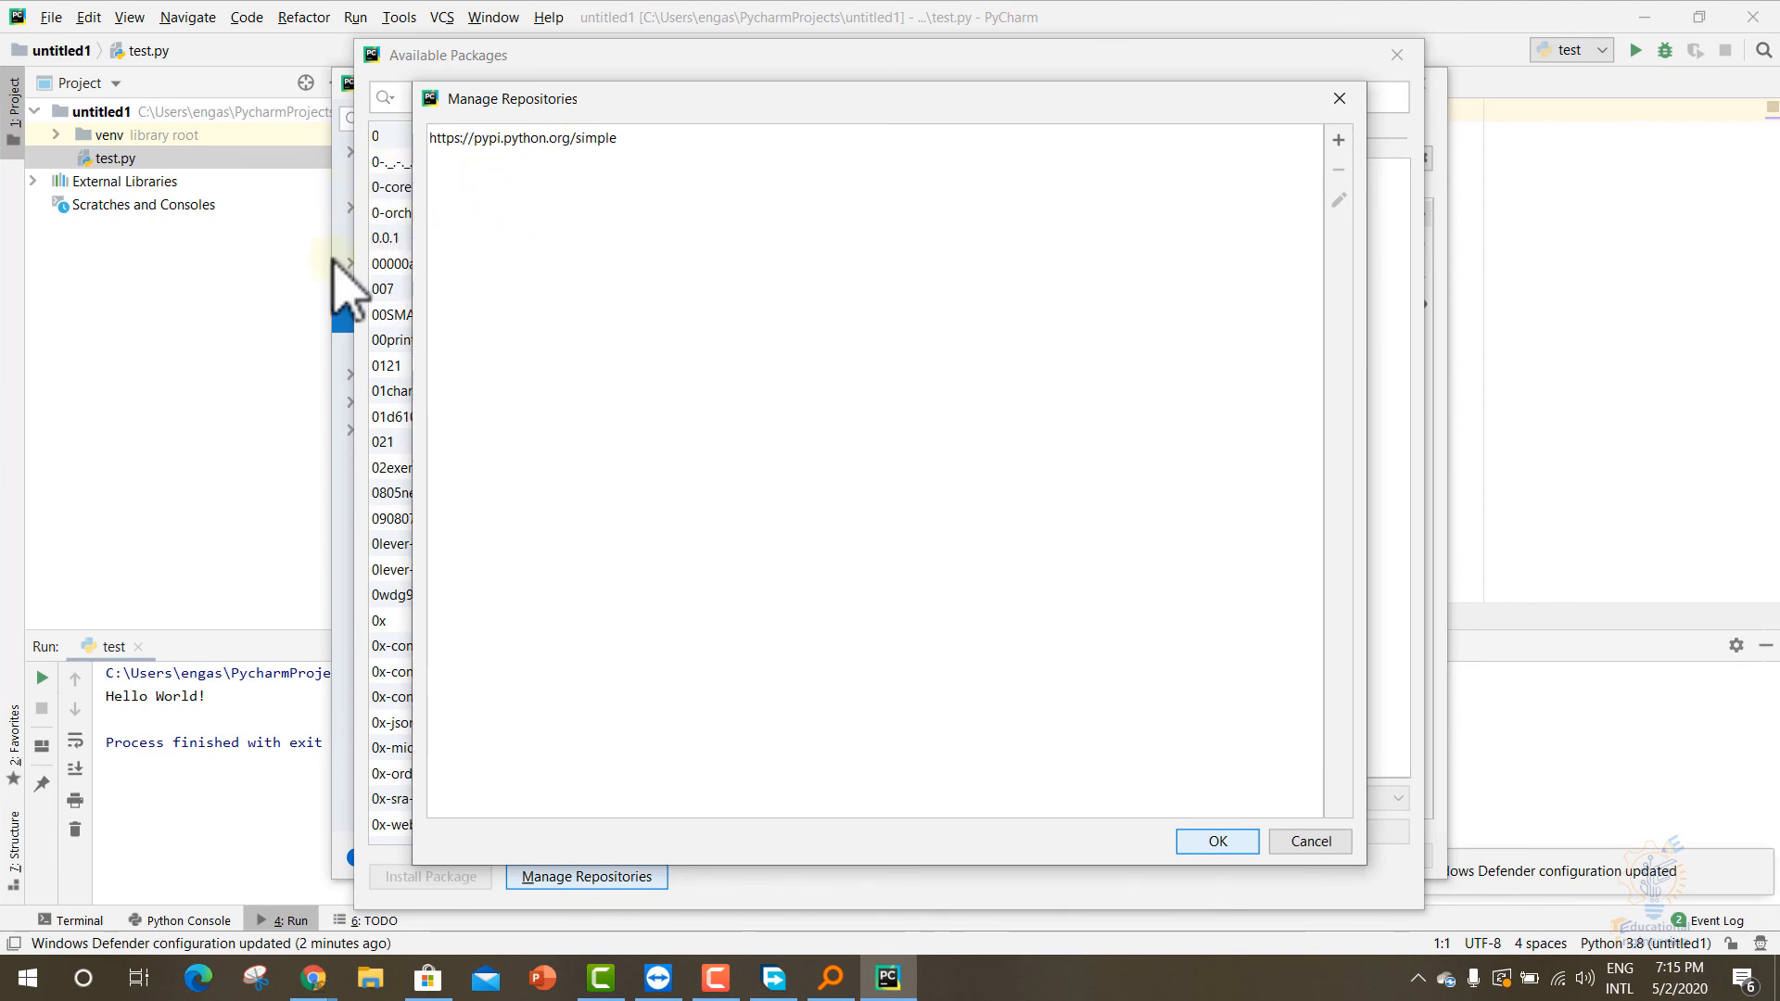
left_click(1339, 99)
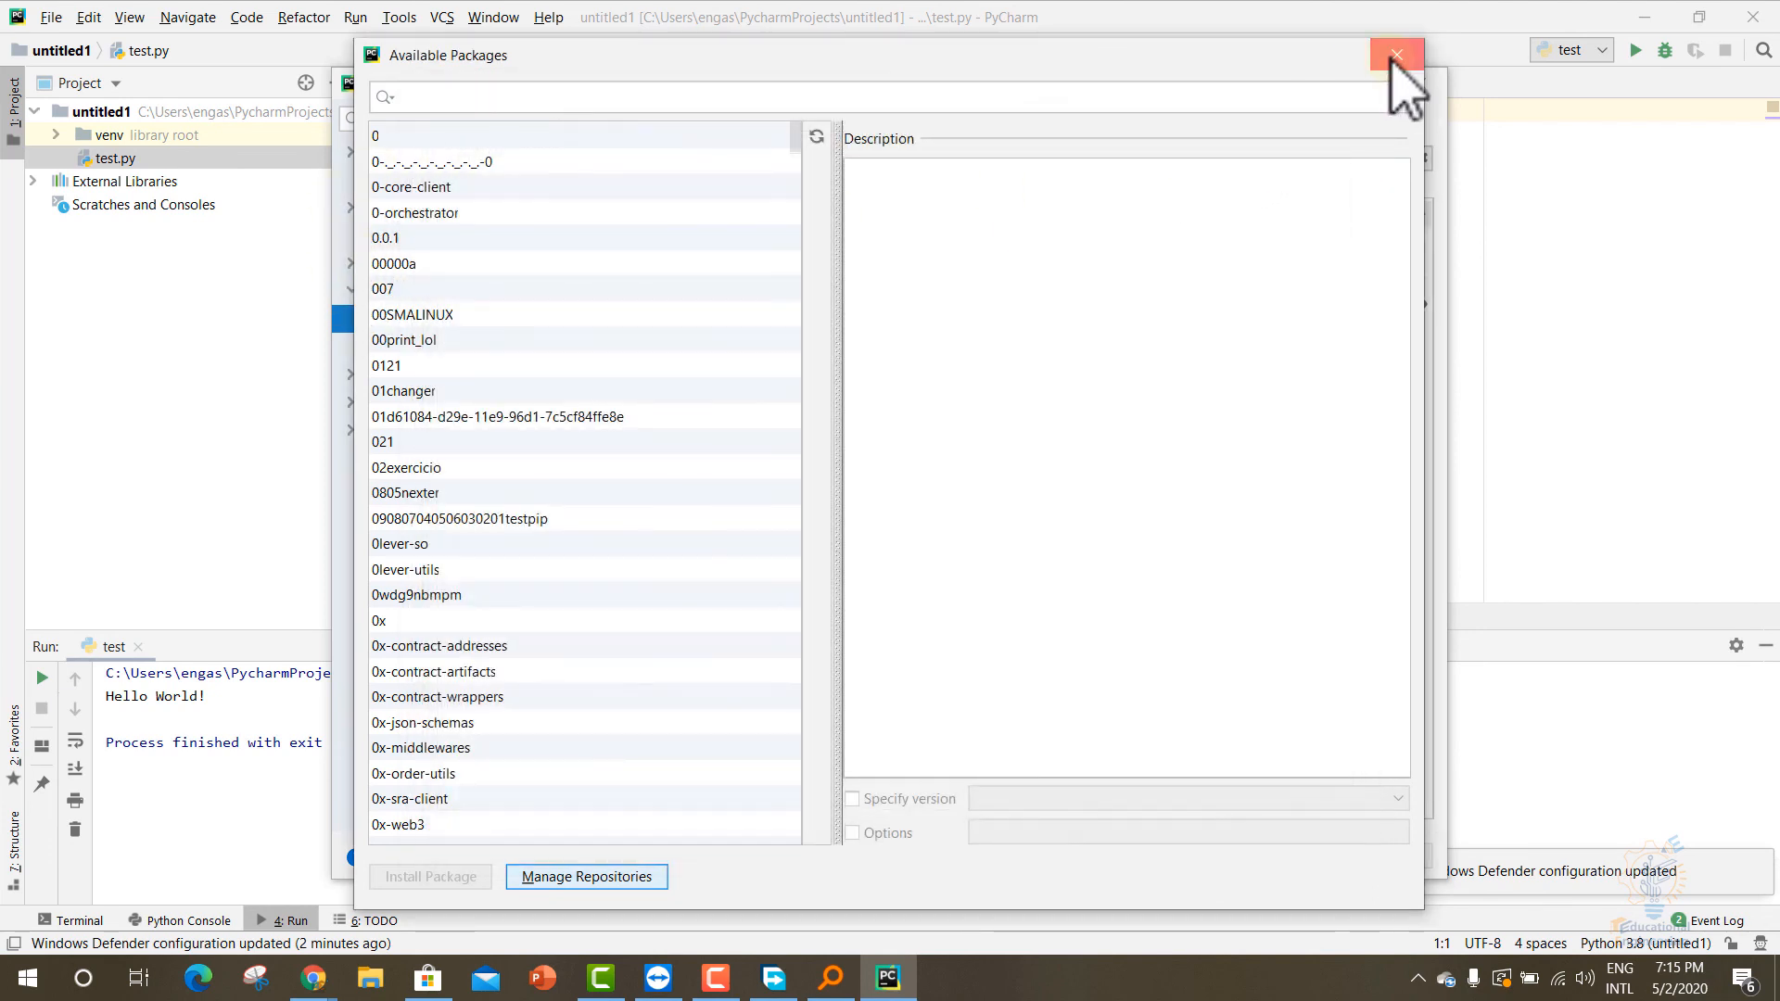
left_click(1397, 56)
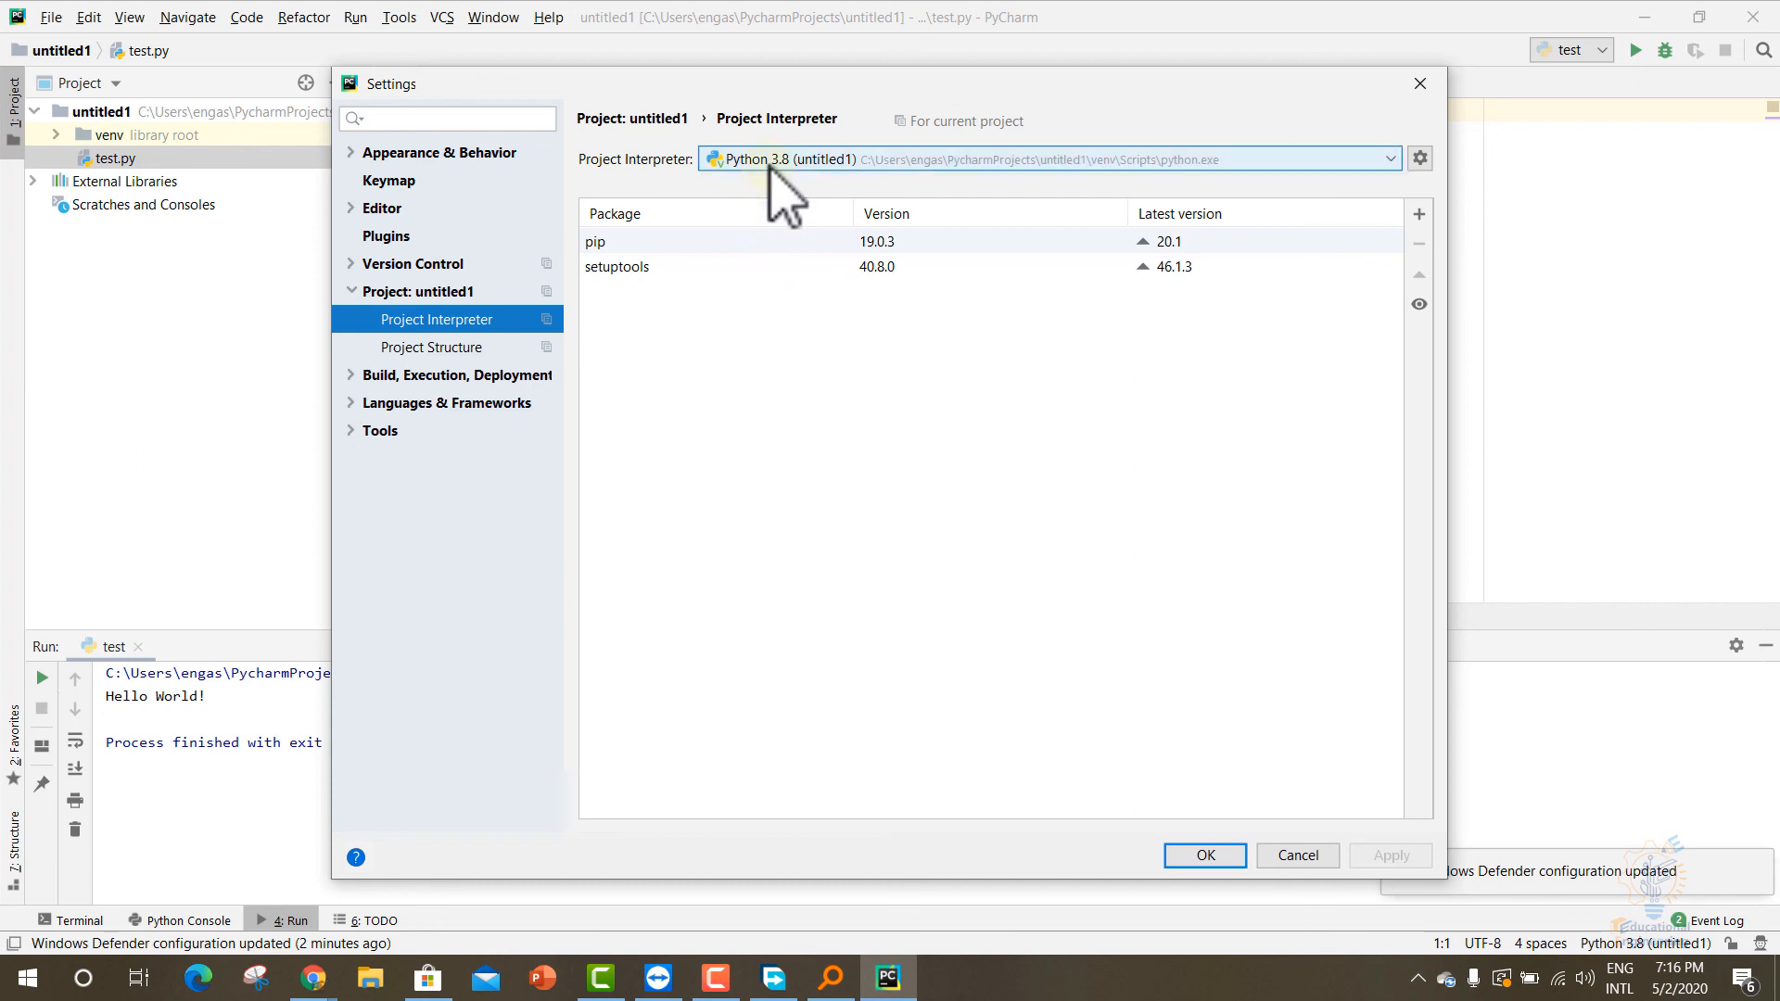
Step: Check the project interpreter choices, keeping Python 3.8 (untitled1), and view the Python38-32 python.exe option for adding a System Interpreter
left_click(729, 159)
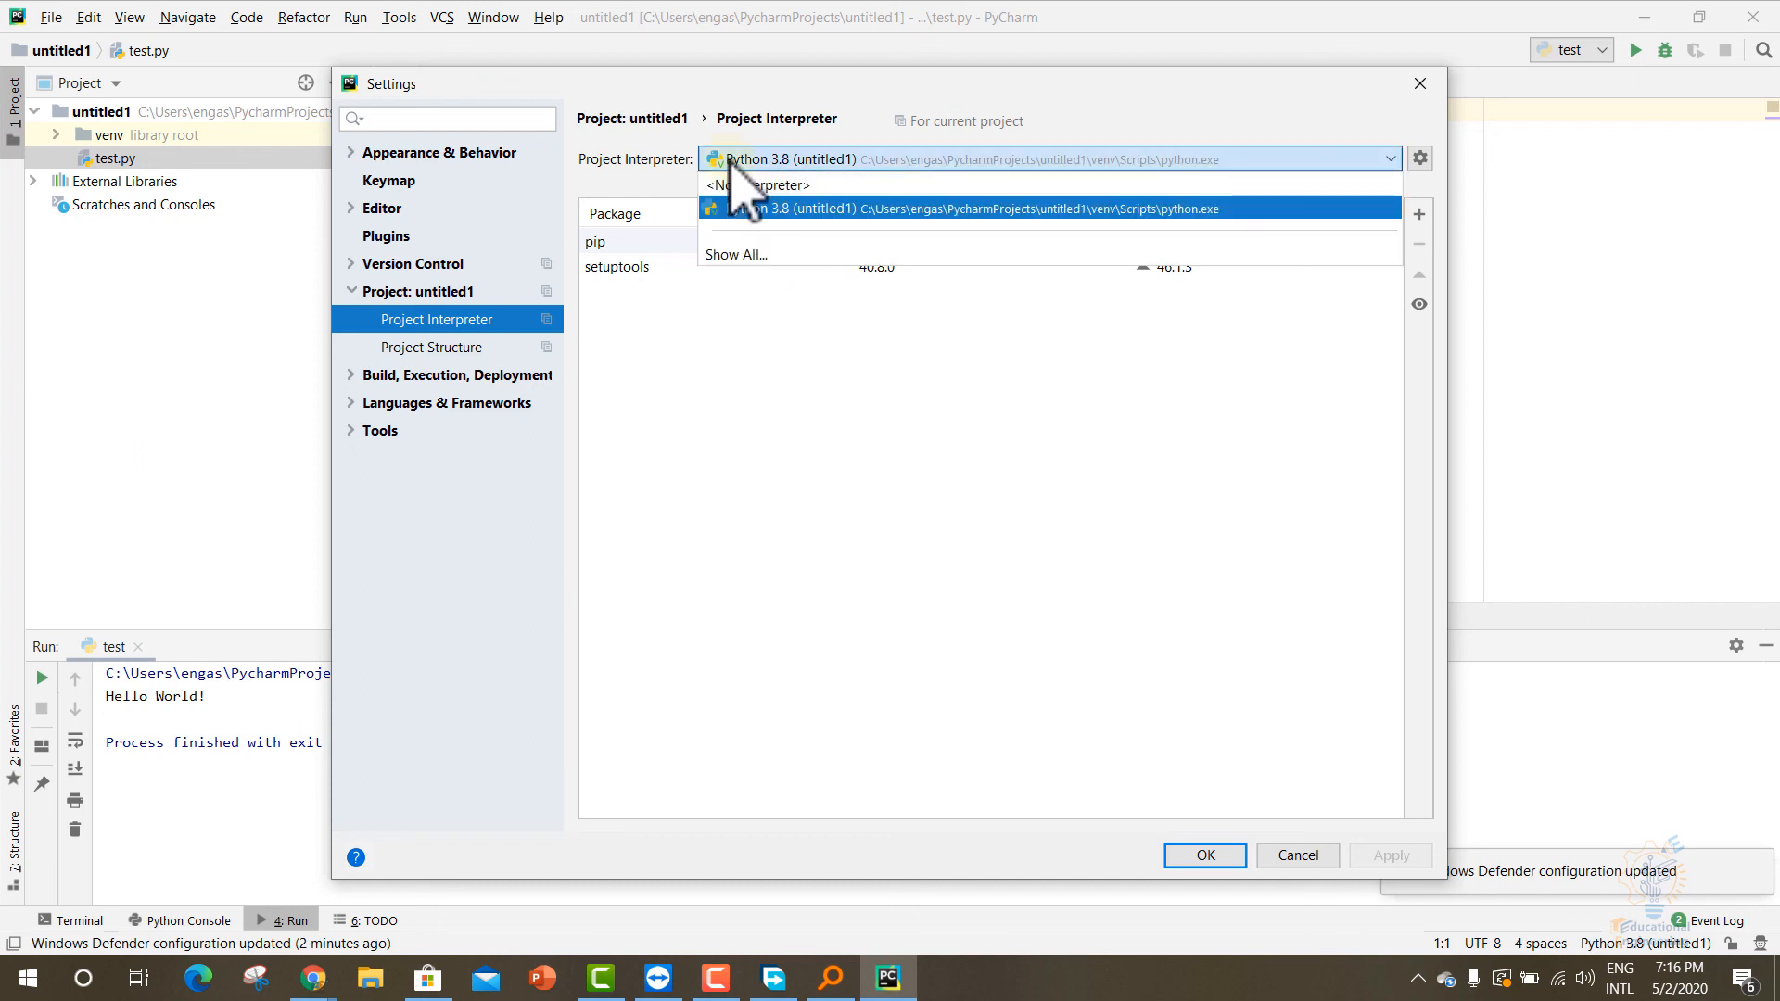
left_click(747, 207)
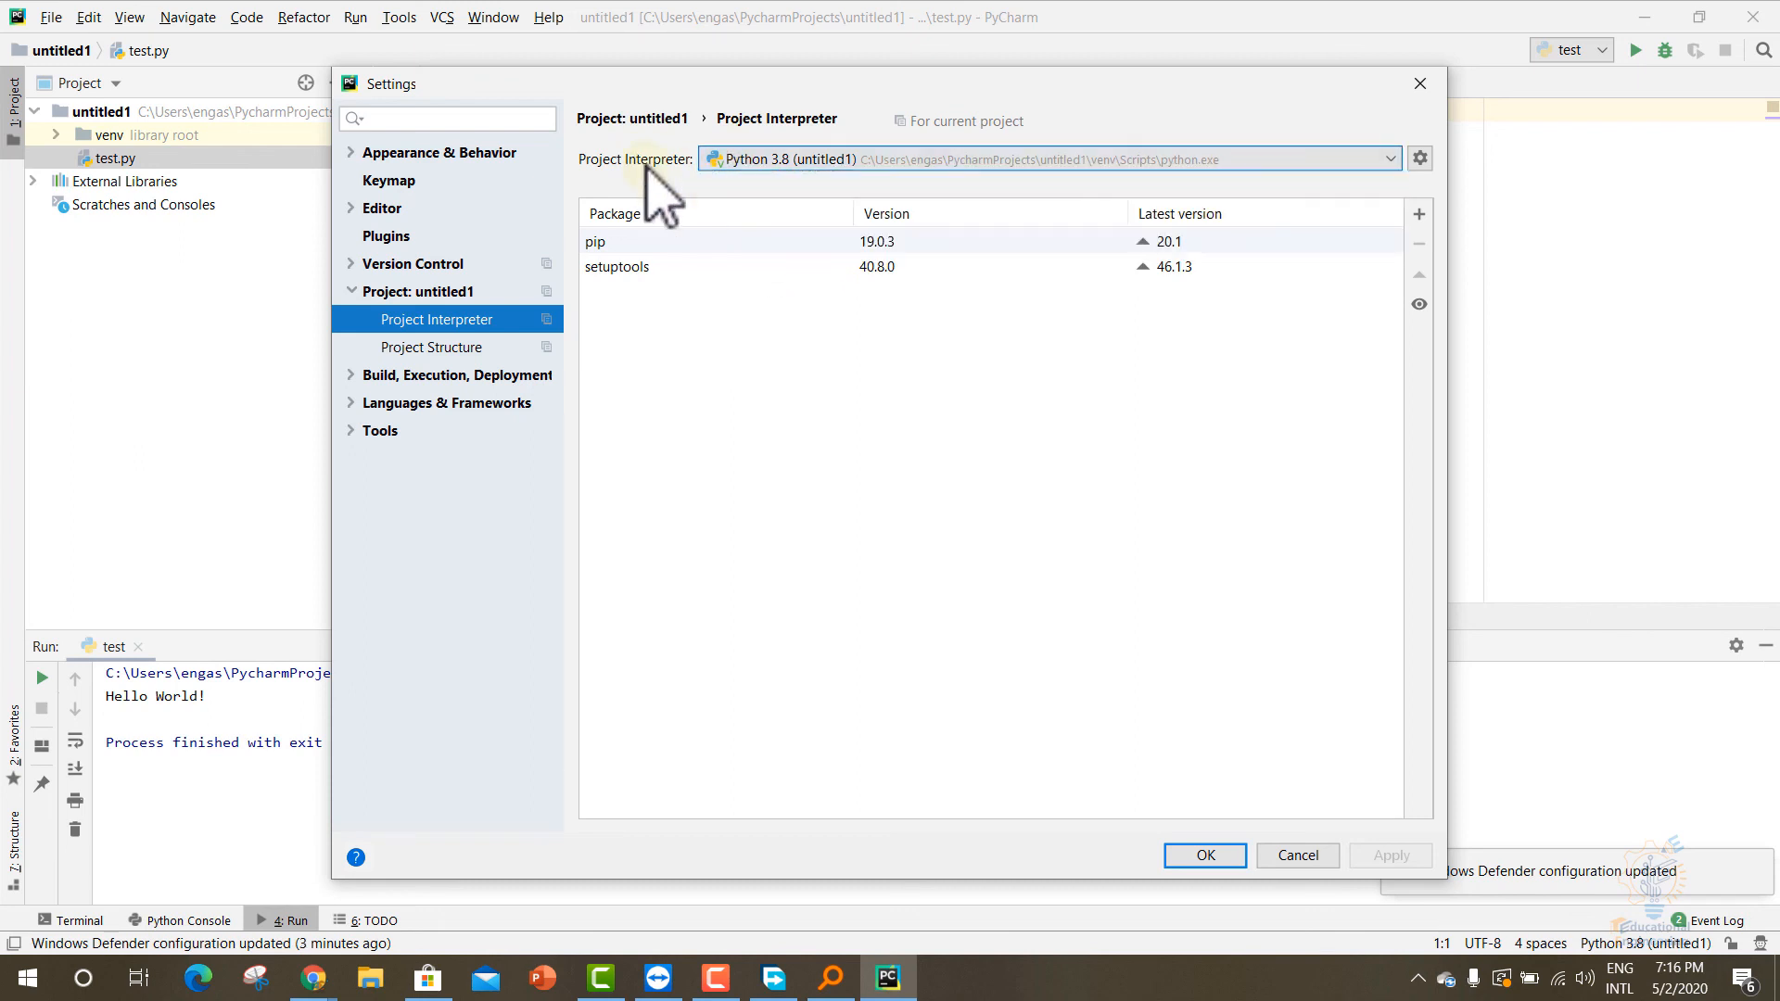
left_click(1424, 159)
left_click(1442, 158)
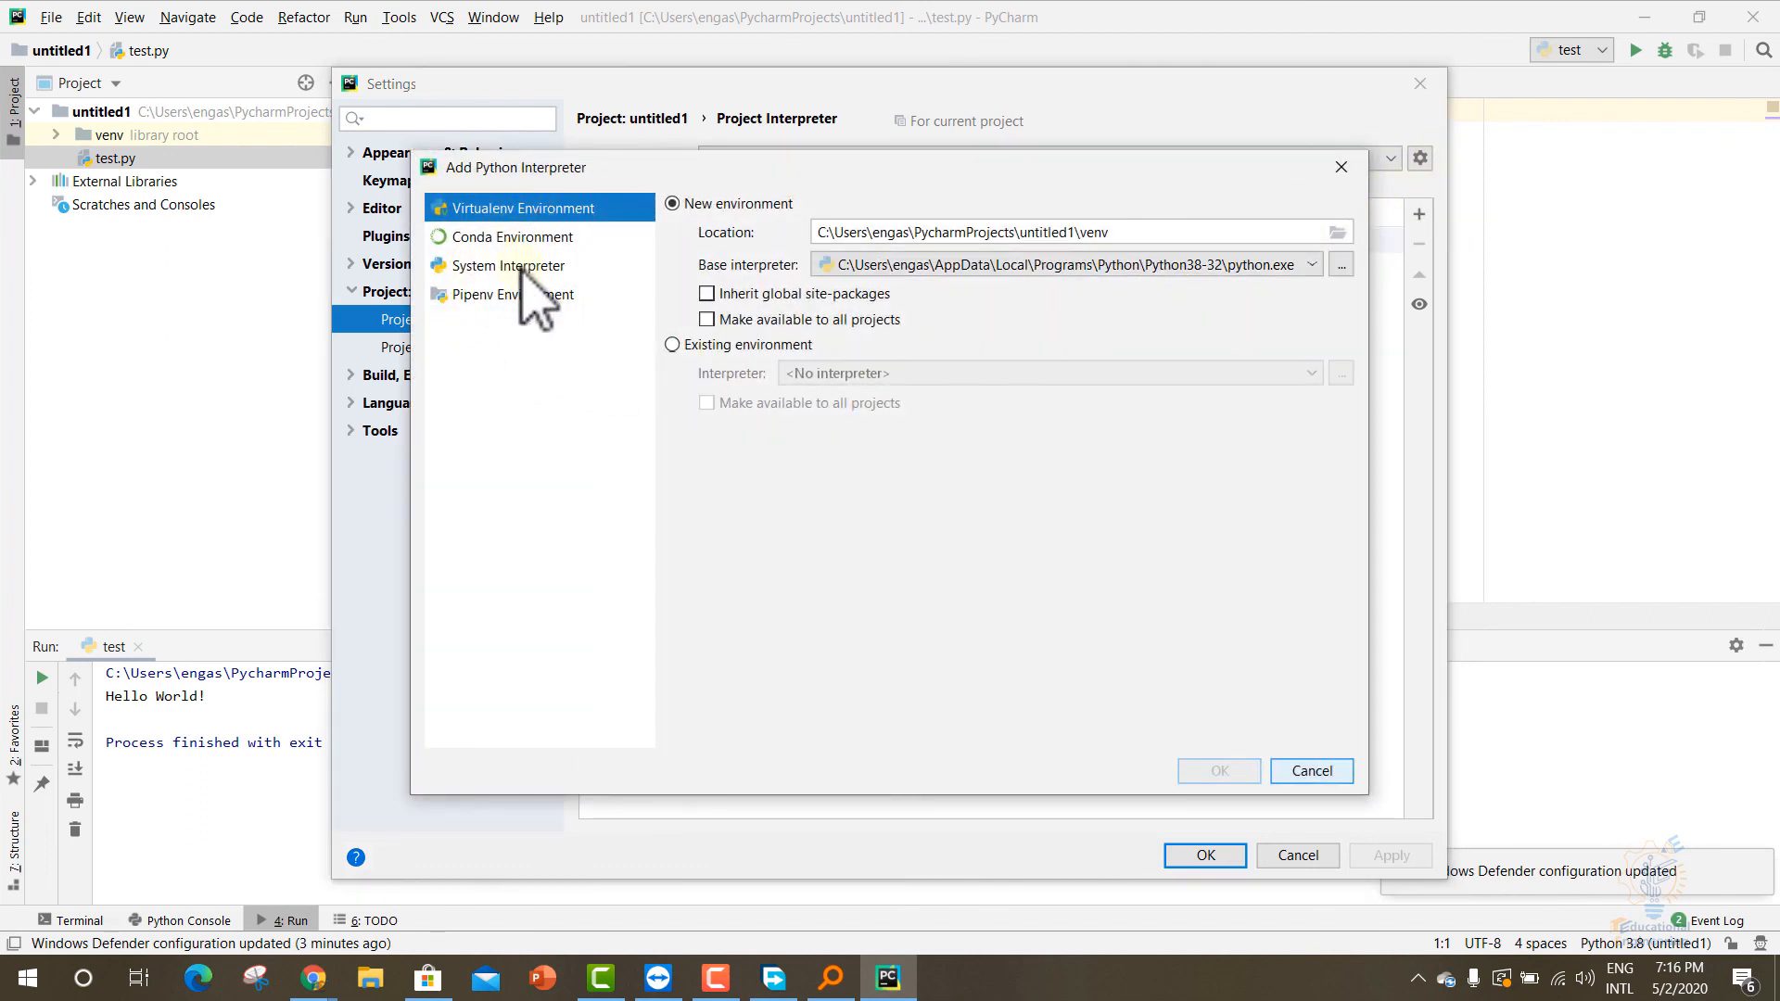
left_click(525, 266)
left_click(807, 208)
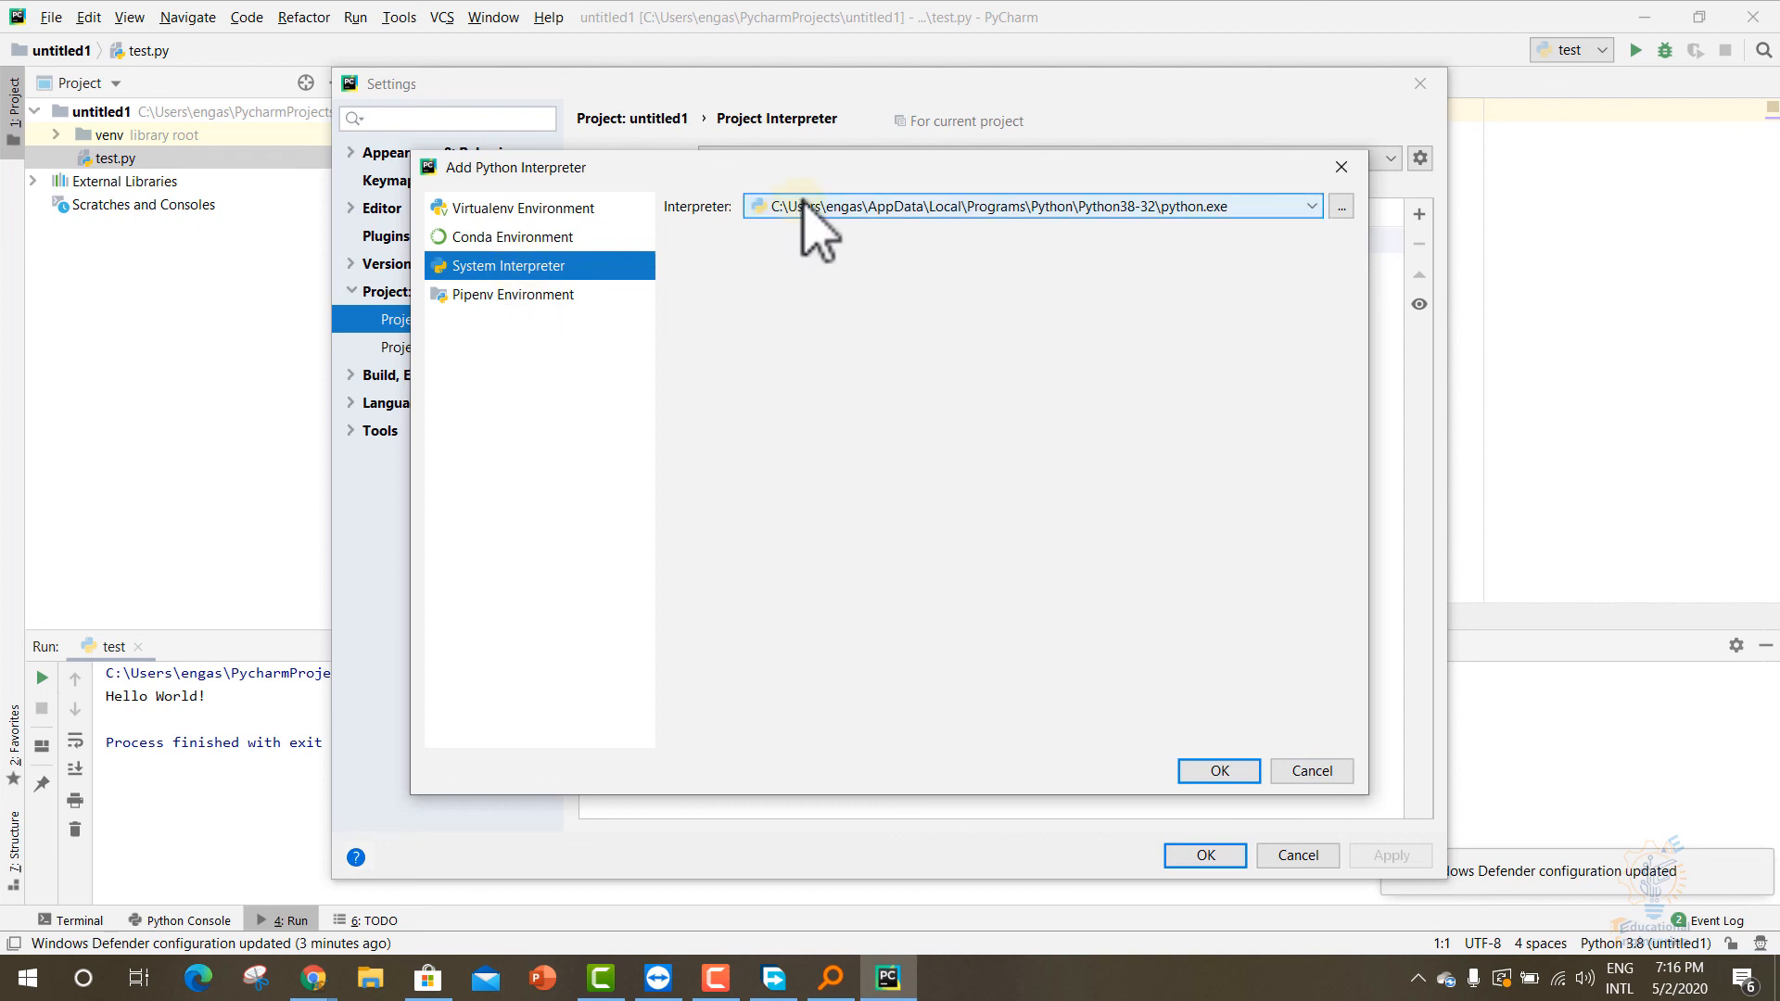
left_click(1187, 207)
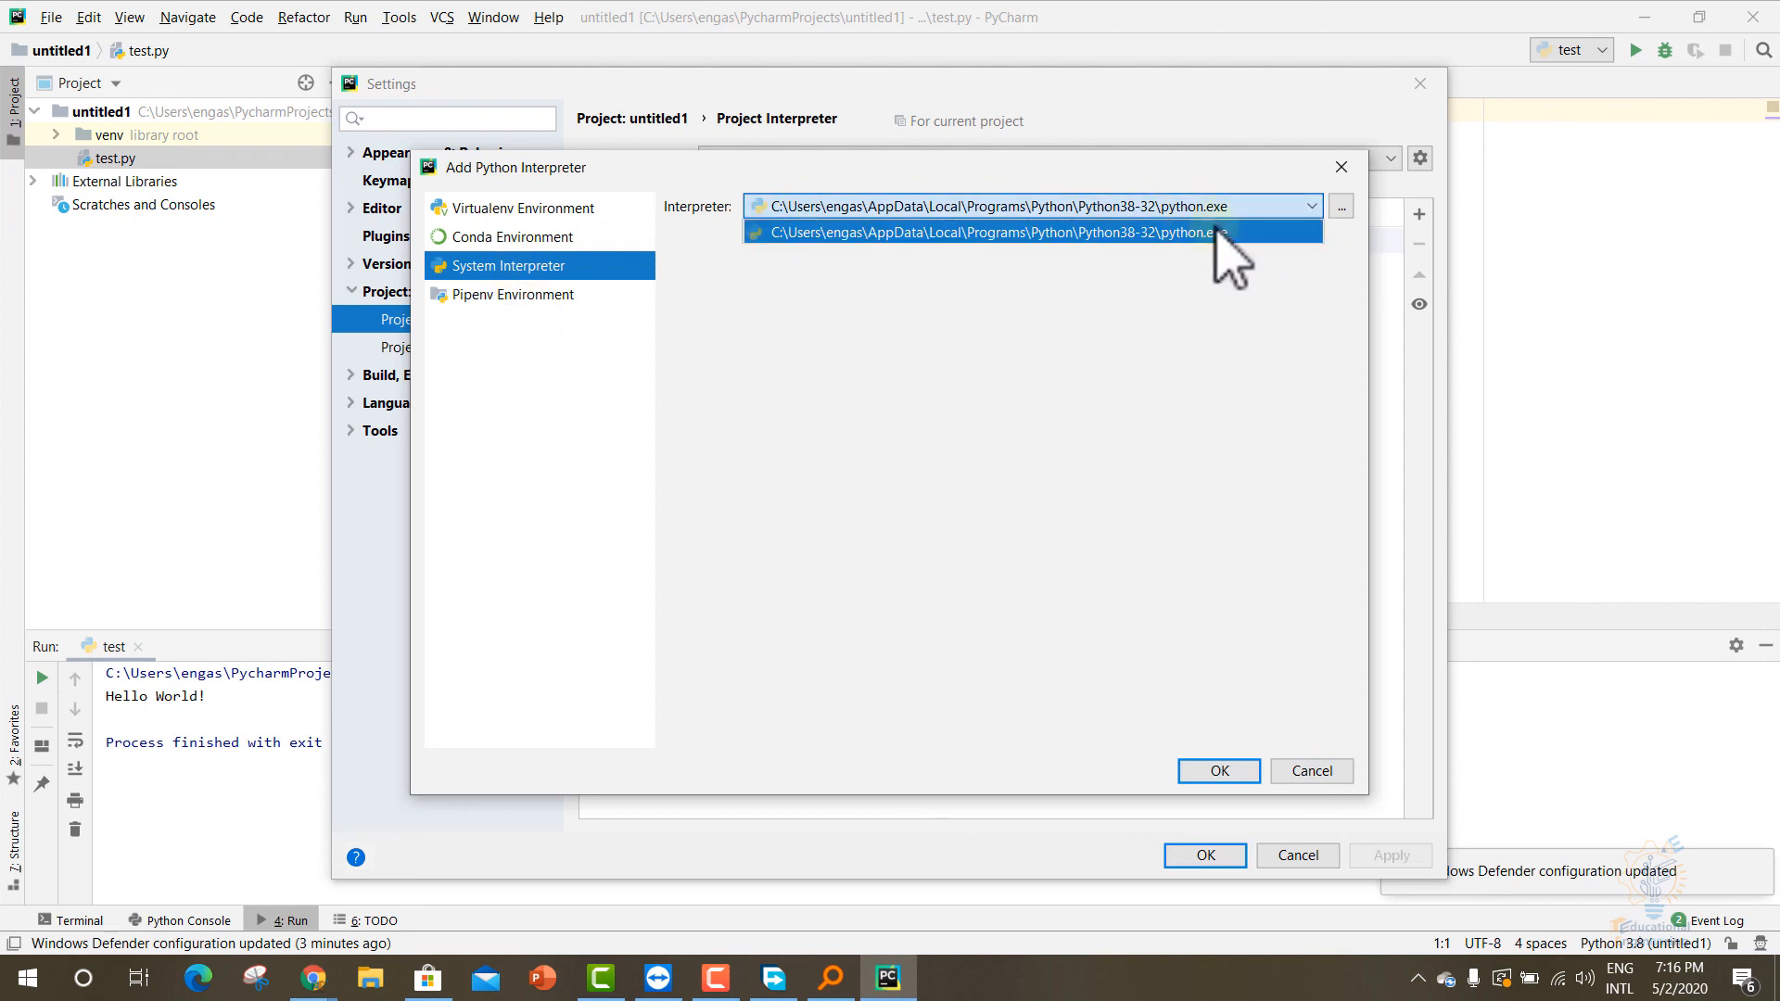
left_click(1217, 226)
Step: Browse the folders of drive C:\ for a Python interpreter, and close the settings without adding one
left_click(1342, 206)
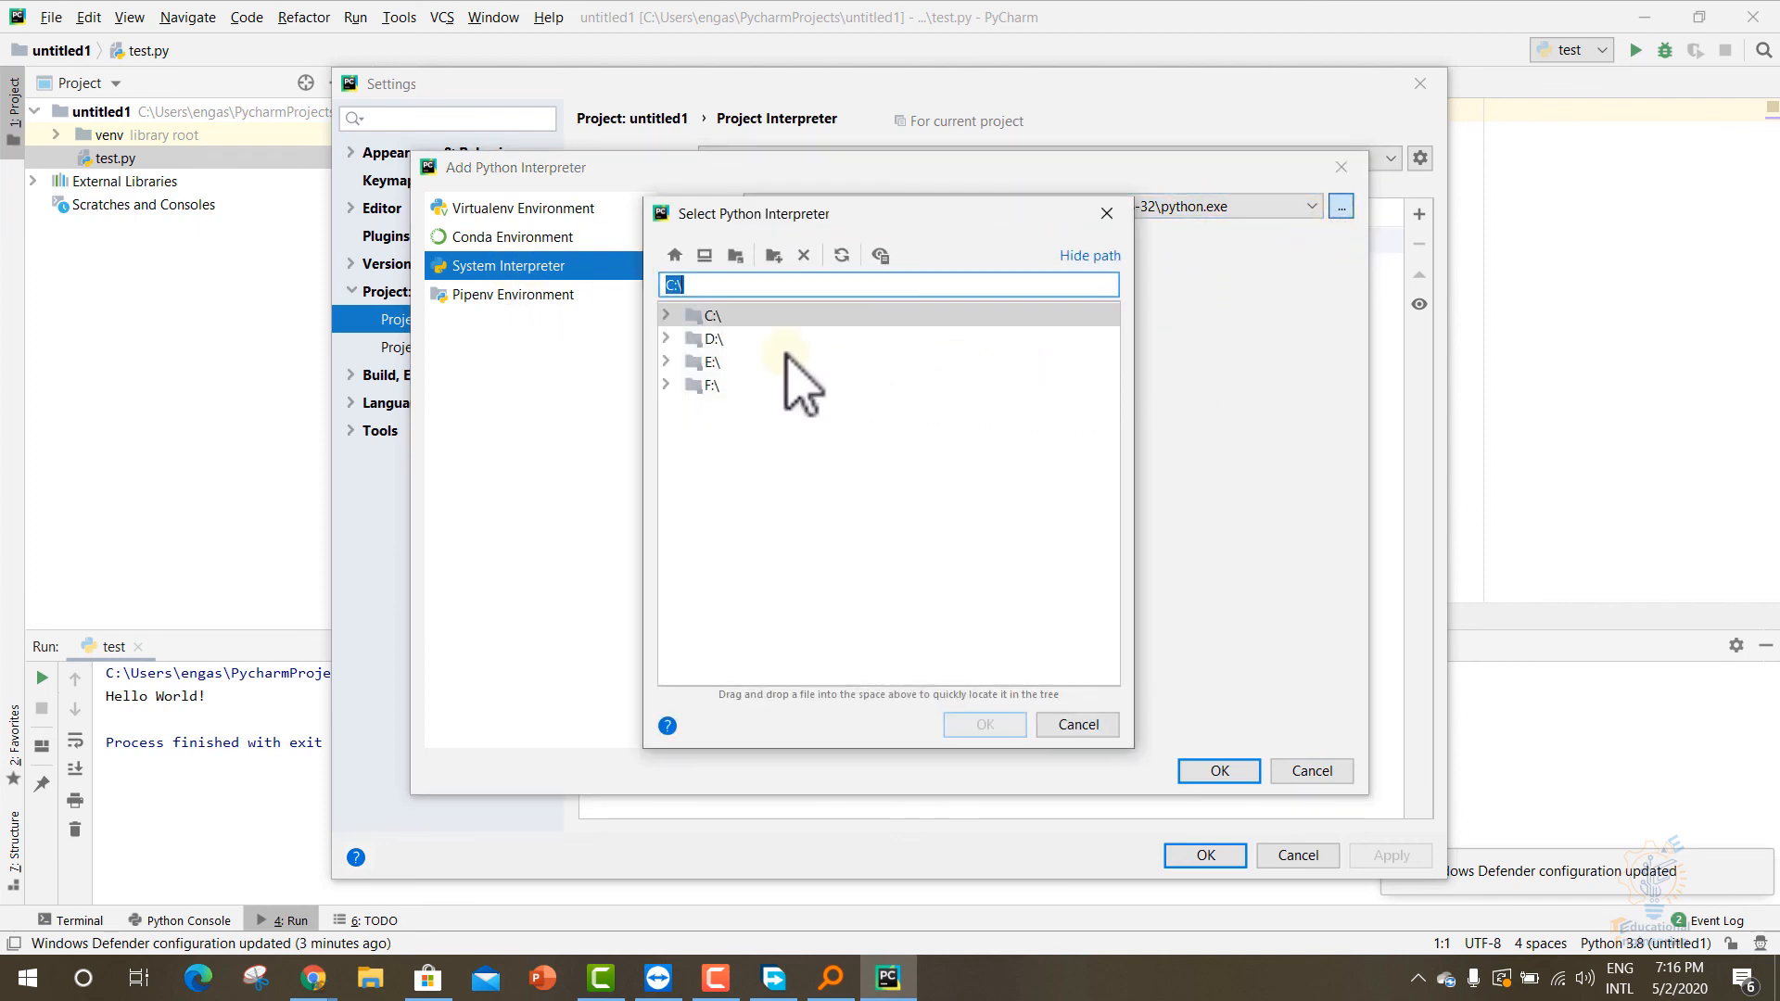
left_click(666, 315)
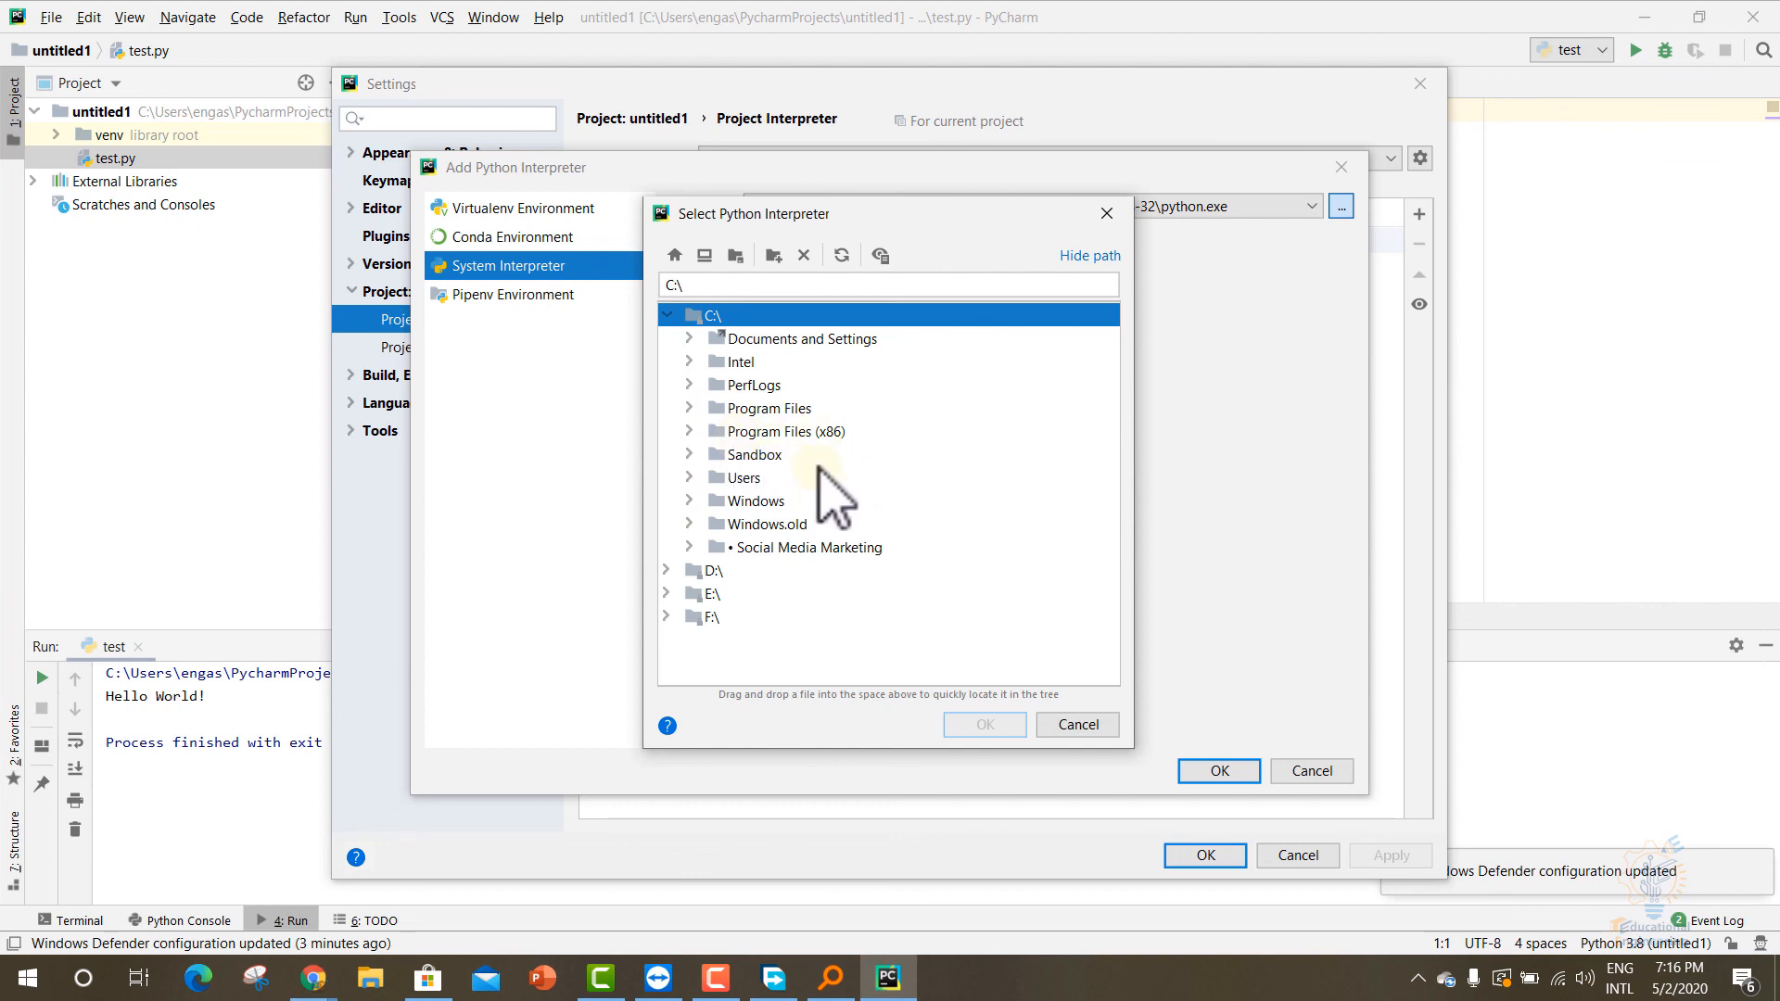
left_click(1107, 213)
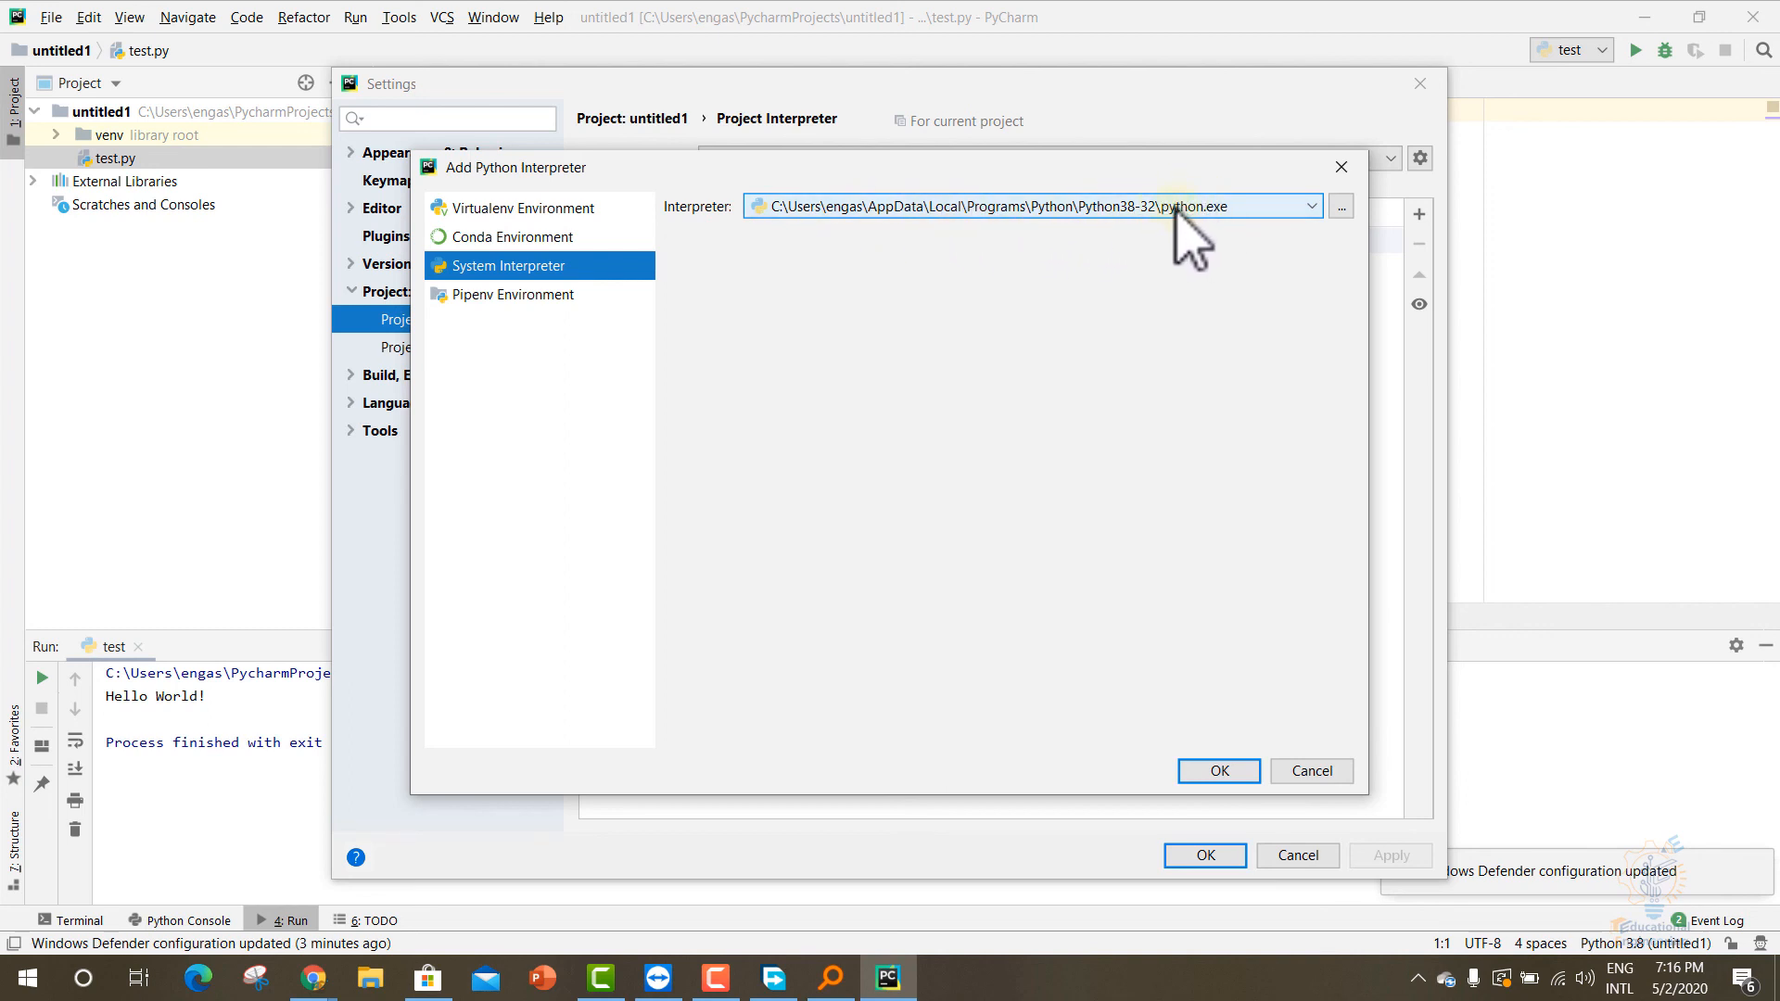
left_click(1297, 771)
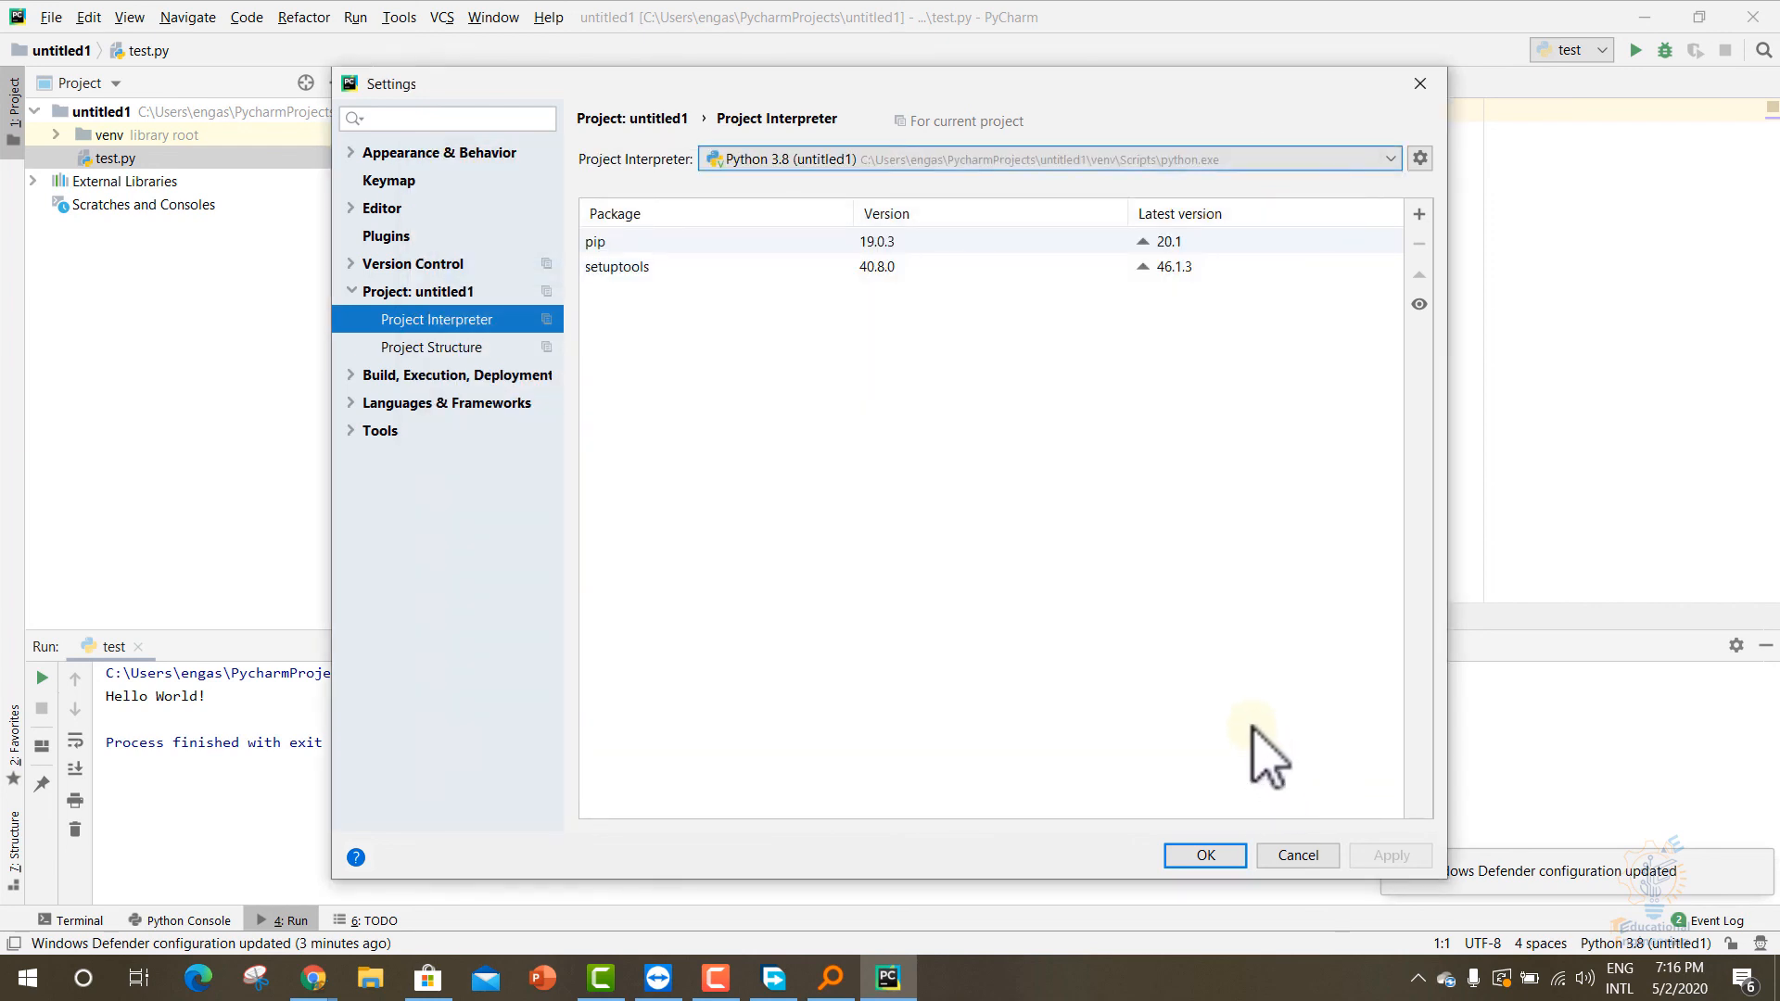
left_click(1419, 84)
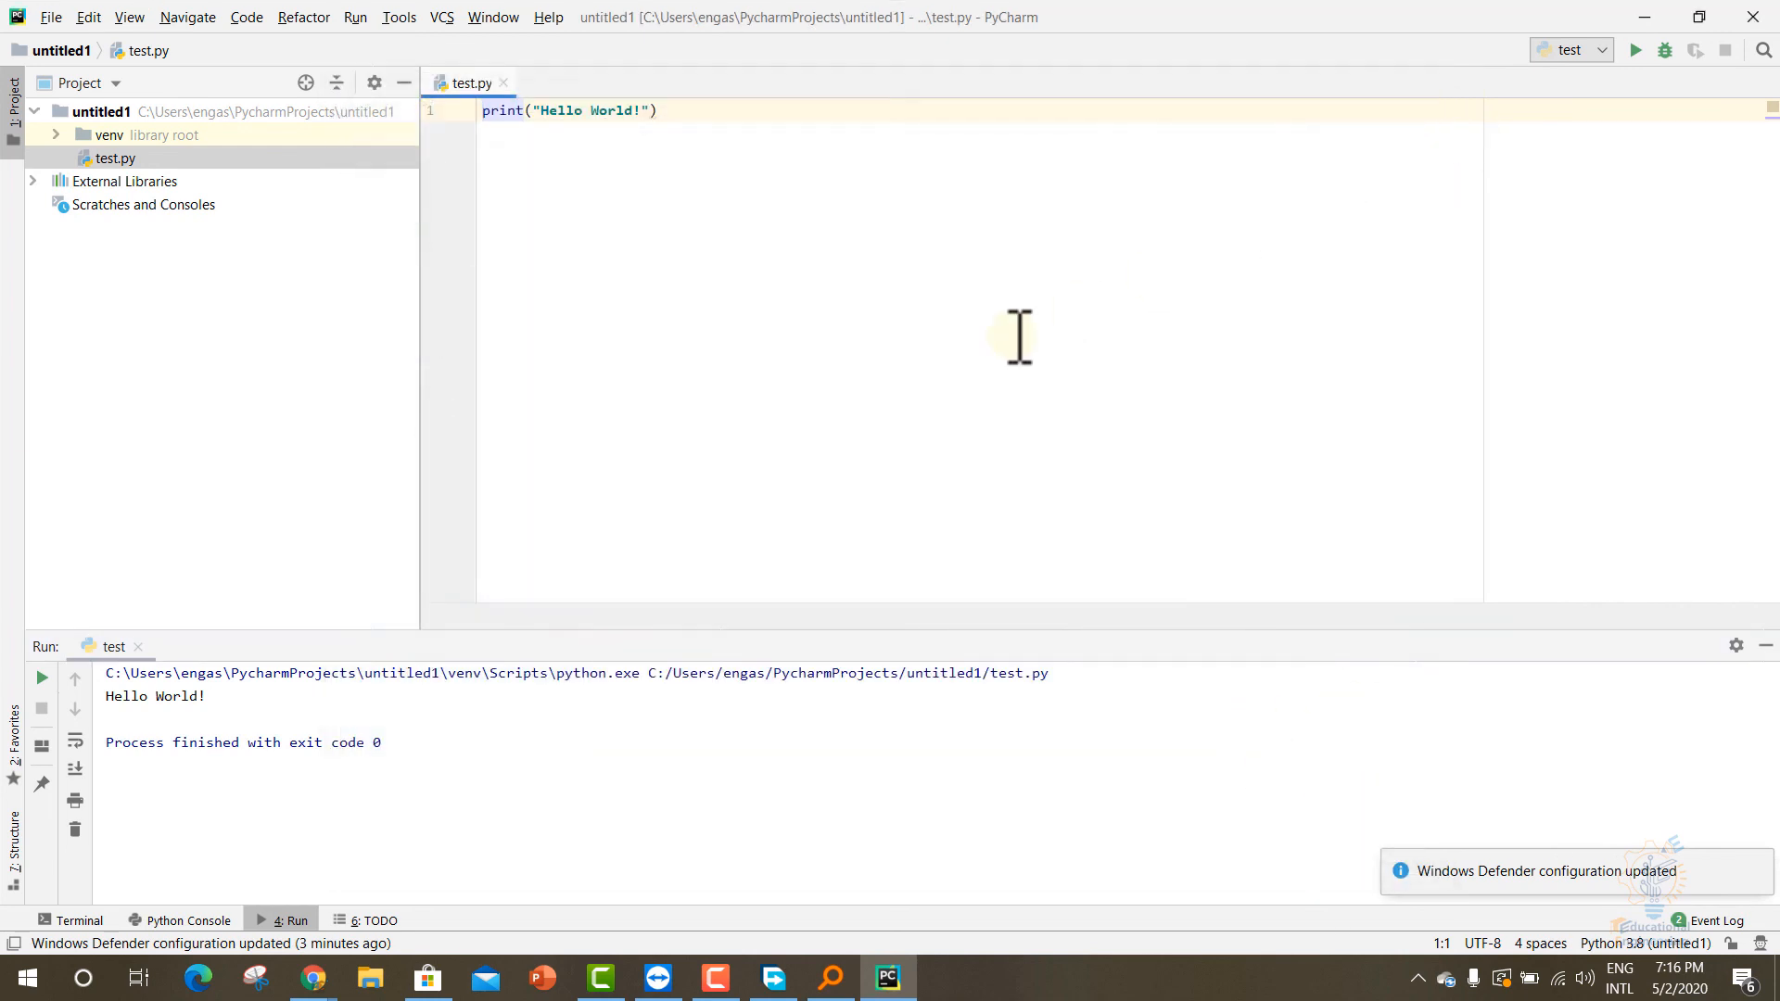